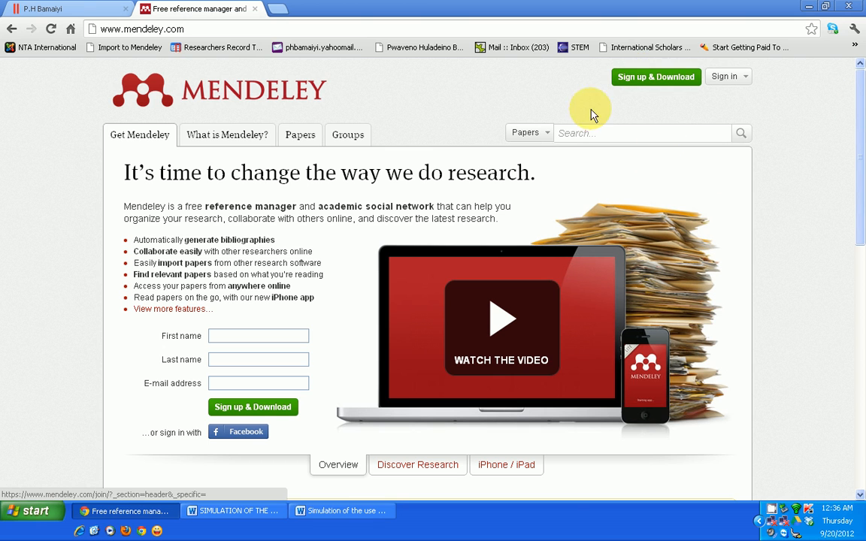
Look over the Mendeley homepage and open the registration form for a free account at its e-mail field.
scroll(787, 276, down, 5)
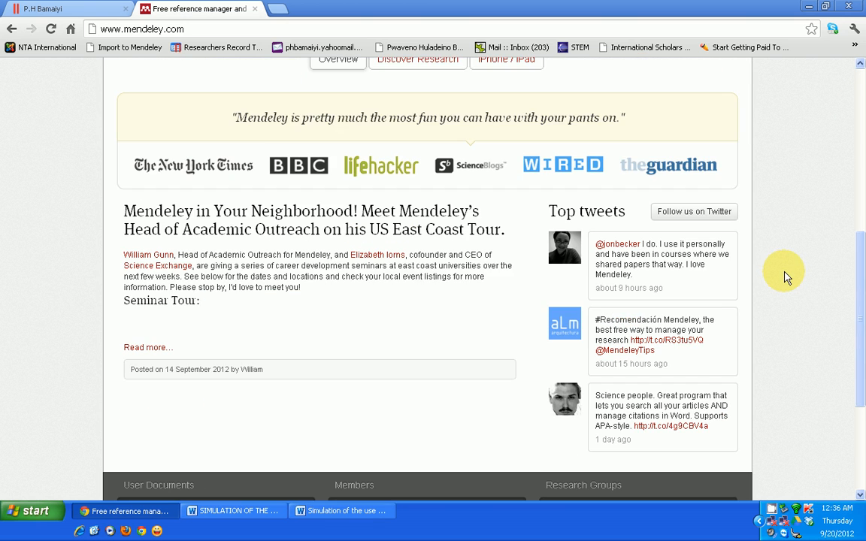
scroll(787, 277, down, 3)
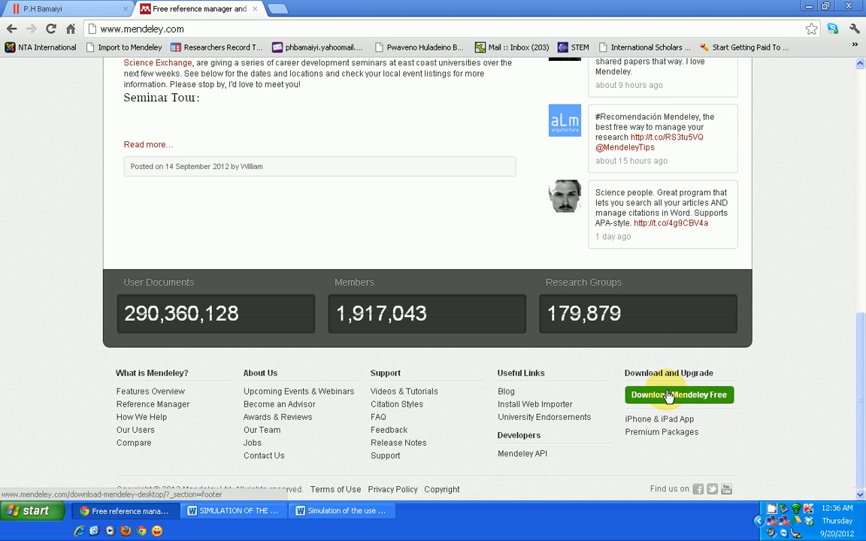
scroll(831, 215, up, 8)
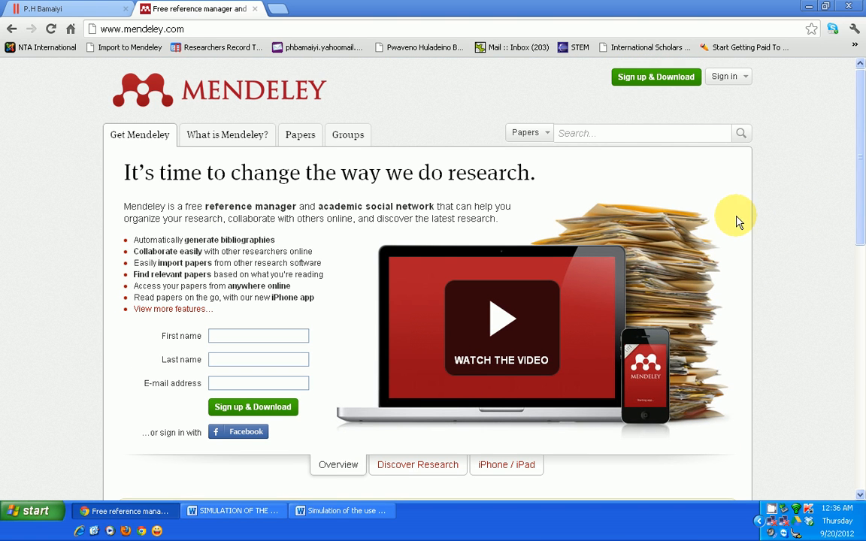
click(658, 80)
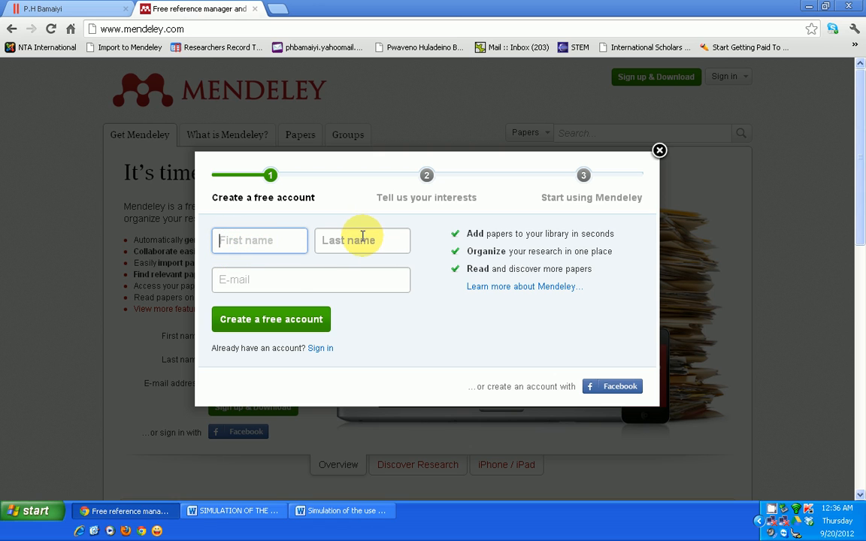
click(263, 282)
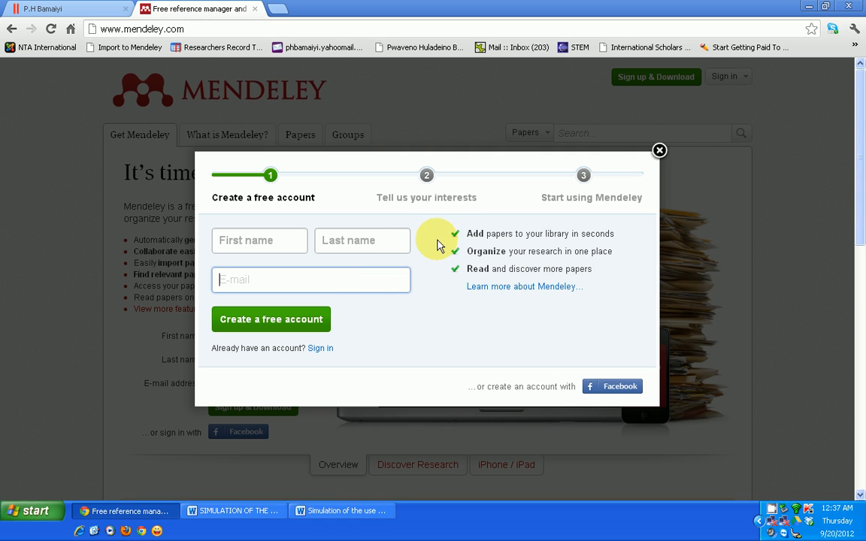
Minimize the browser and launch Mendeley Desktop.
click(808, 8)
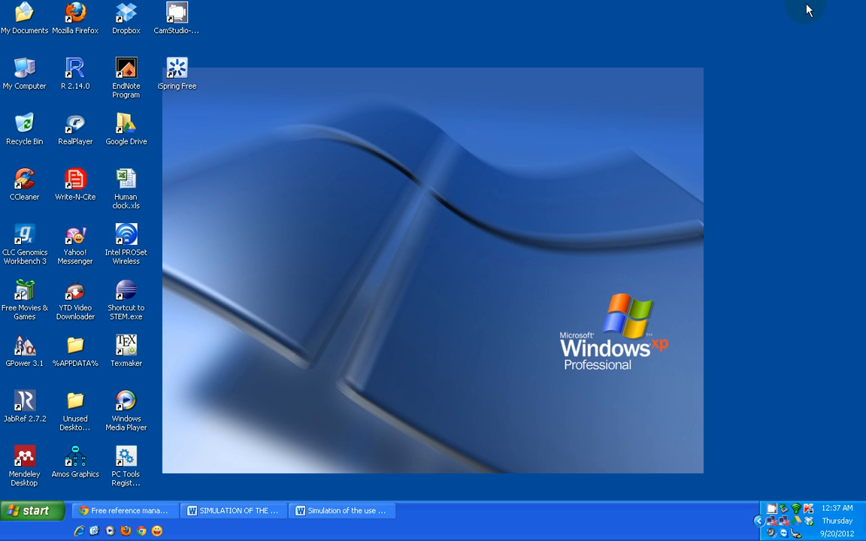
click(25, 460)
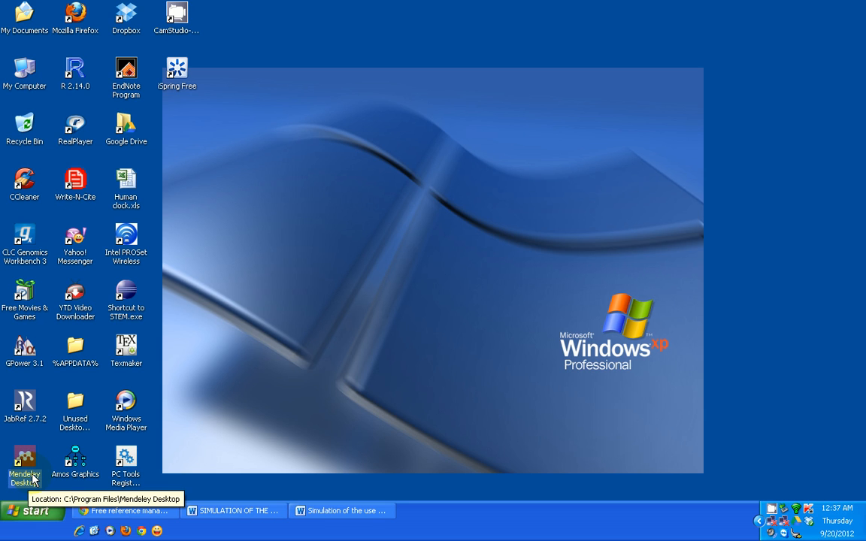
double_click(33, 479)
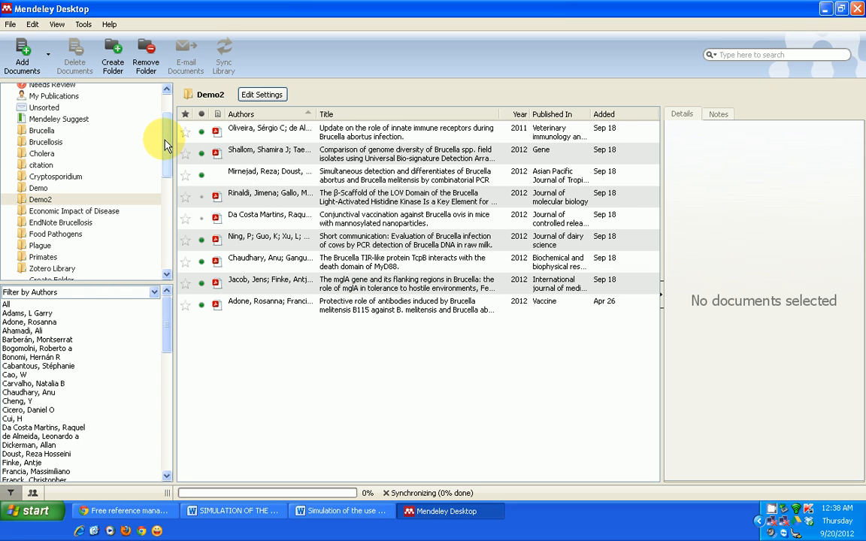
Create a new library folder named Demo3.
drag(165, 145, 160, 100)
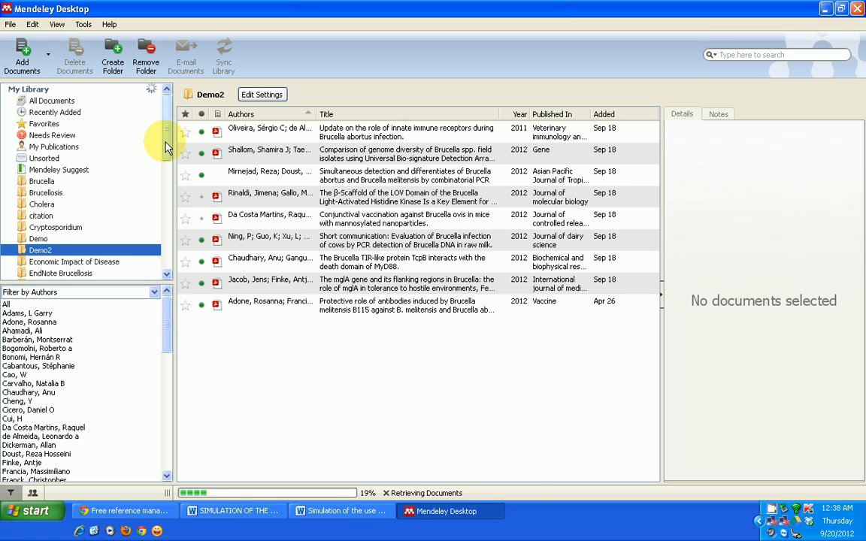
drag(165, 146, 173, 188)
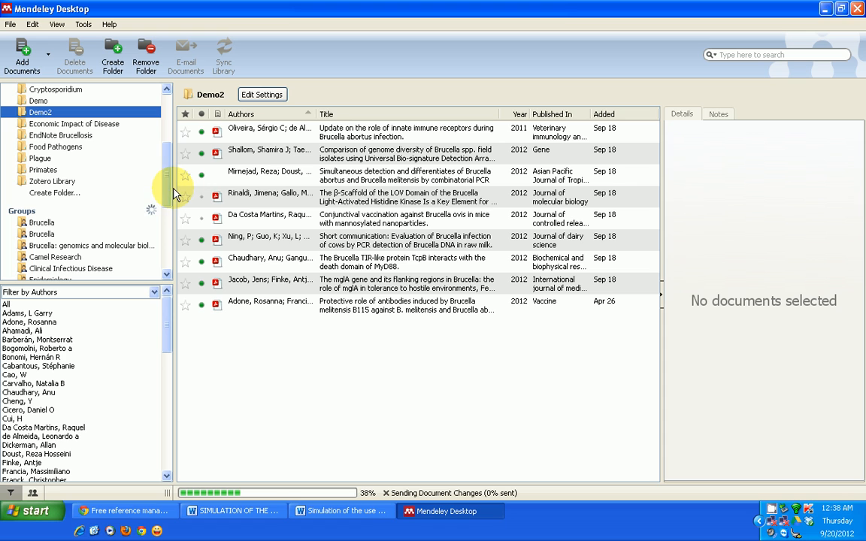
click(47, 194)
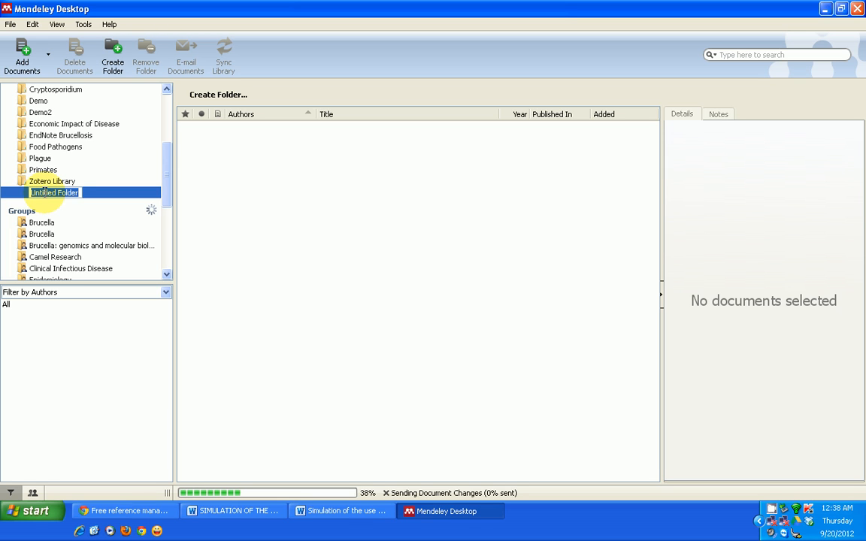
text(De)
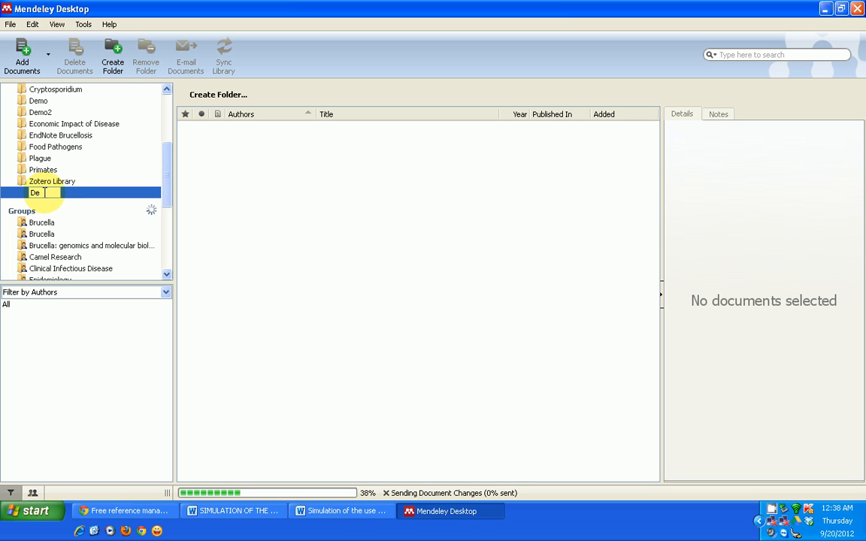
text(mo3)
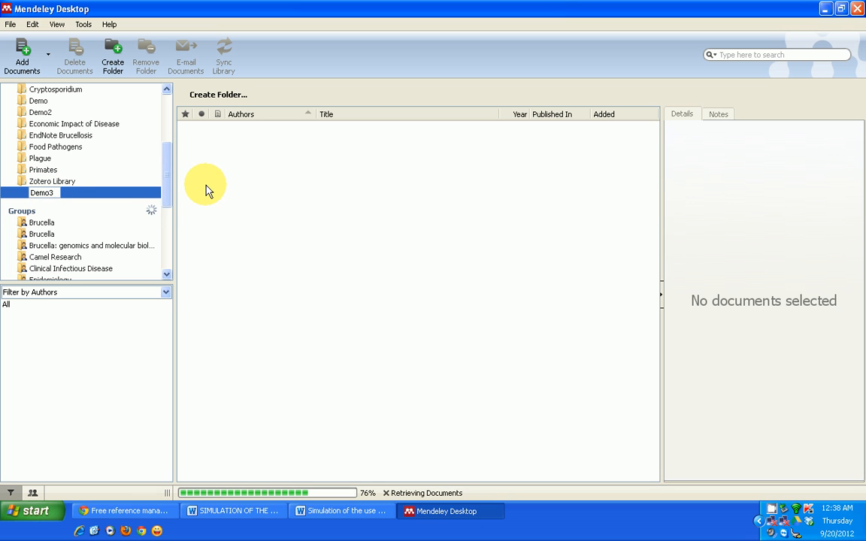
key(Return)
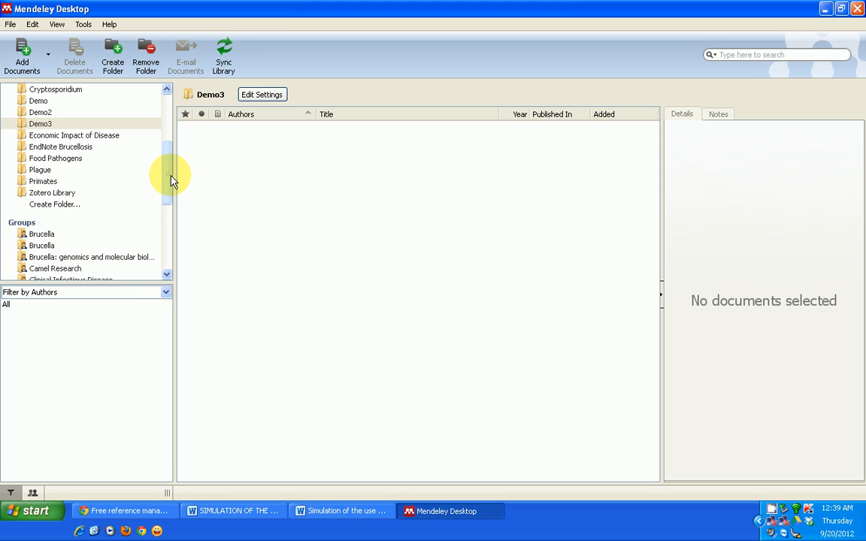
View the All Documents, Recently Added and Favorites collections of the library in turn.
drag(171, 181, 168, 124)
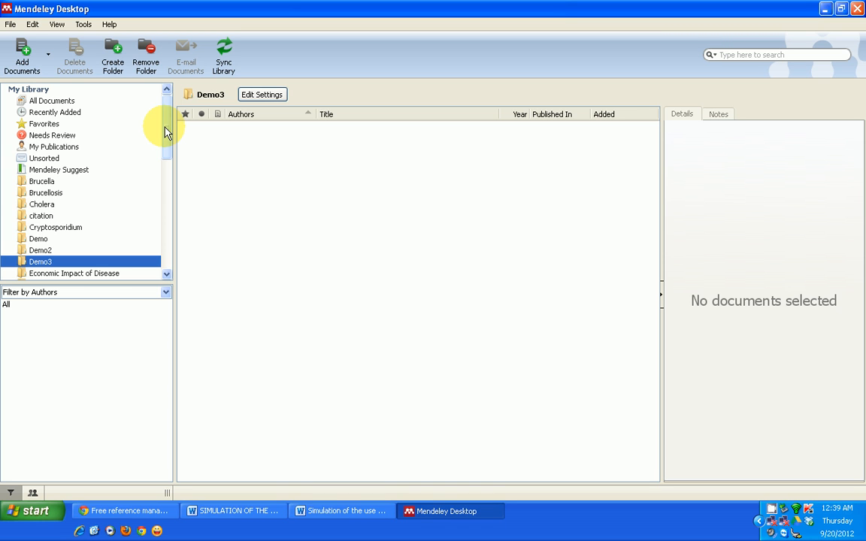
click(45, 101)
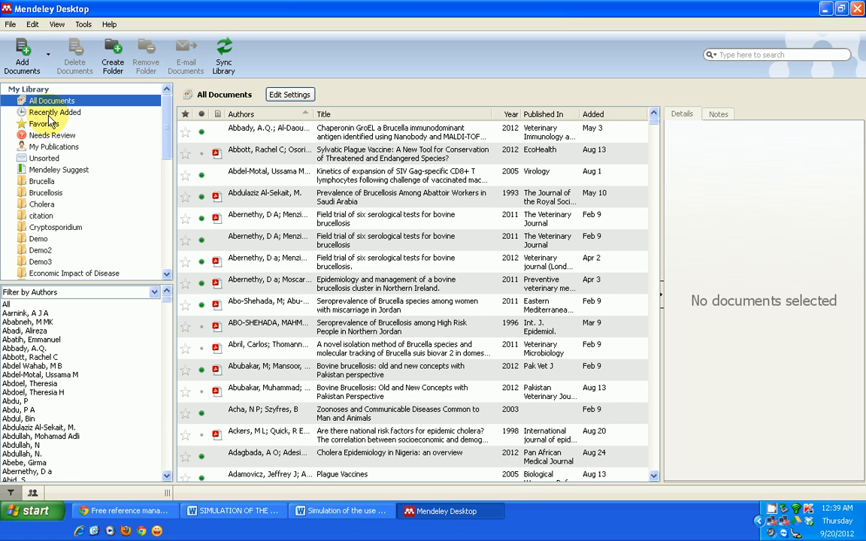
click(50, 114)
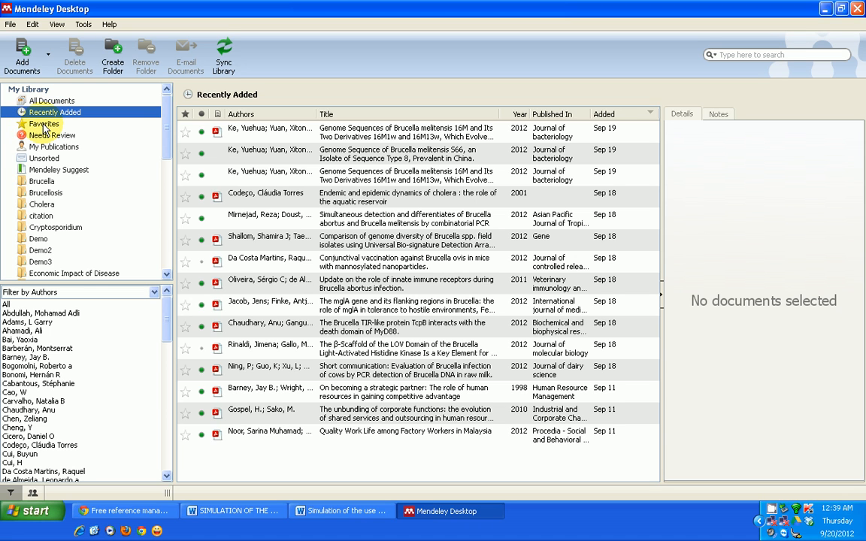
click(44, 126)
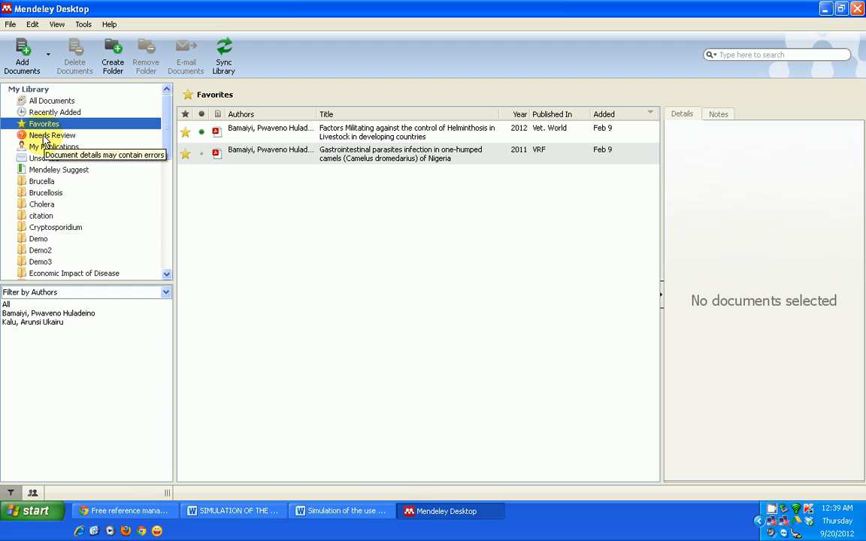
Inspect the details and journal field of the 2012 paper on human resource systems in Needs Review, and view the My Publications collection.
click(43, 137)
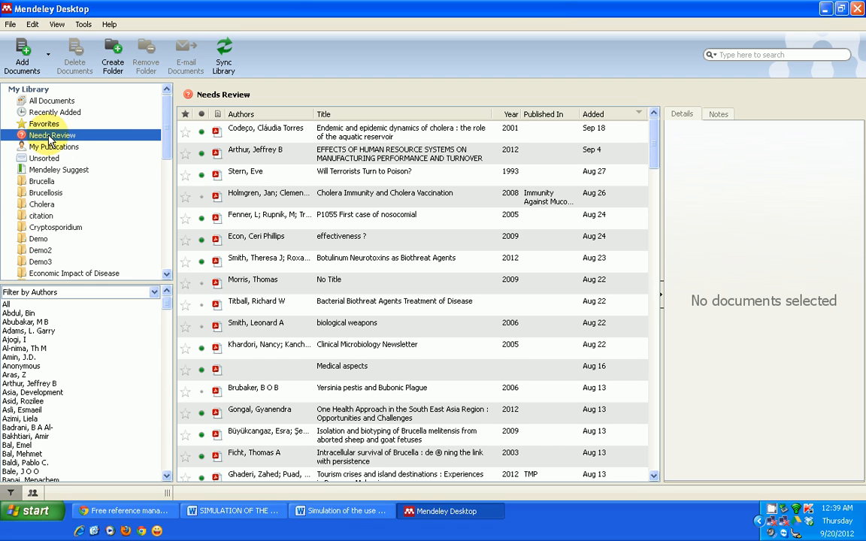
click(350, 154)
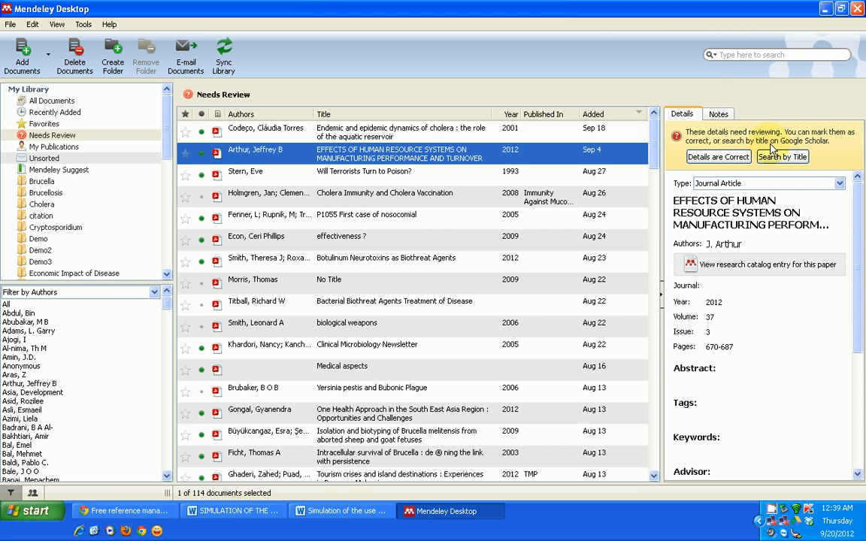
click(707, 285)
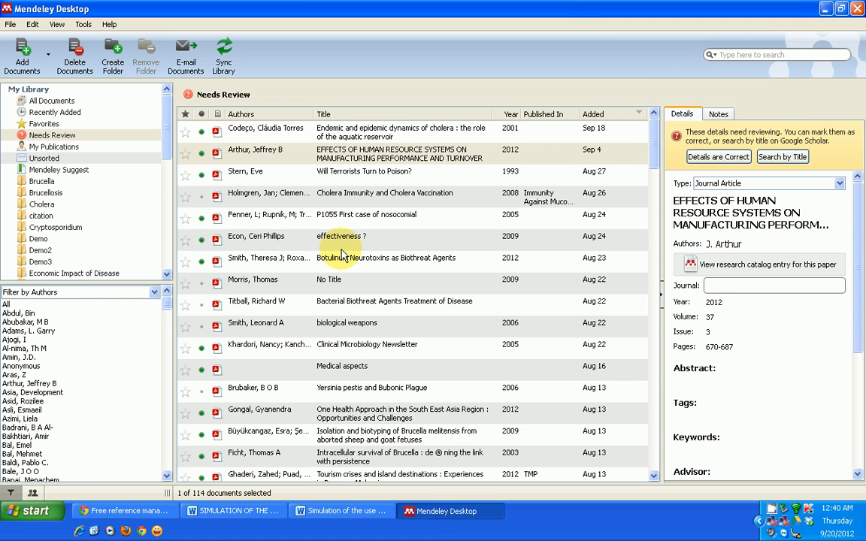
click(35, 149)
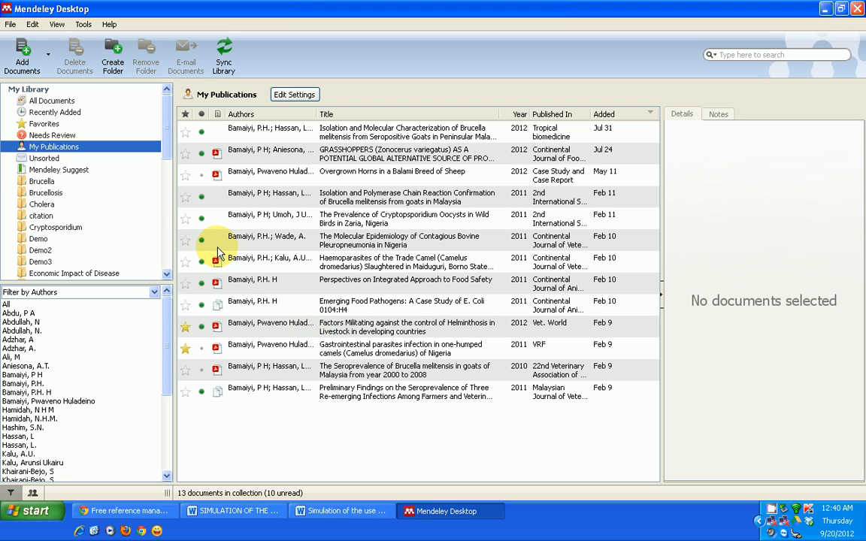
Move the first Unsorted paper, on the genome sequences of Brucella melitensis 16M, into the Brucellosis folder.
click(38, 159)
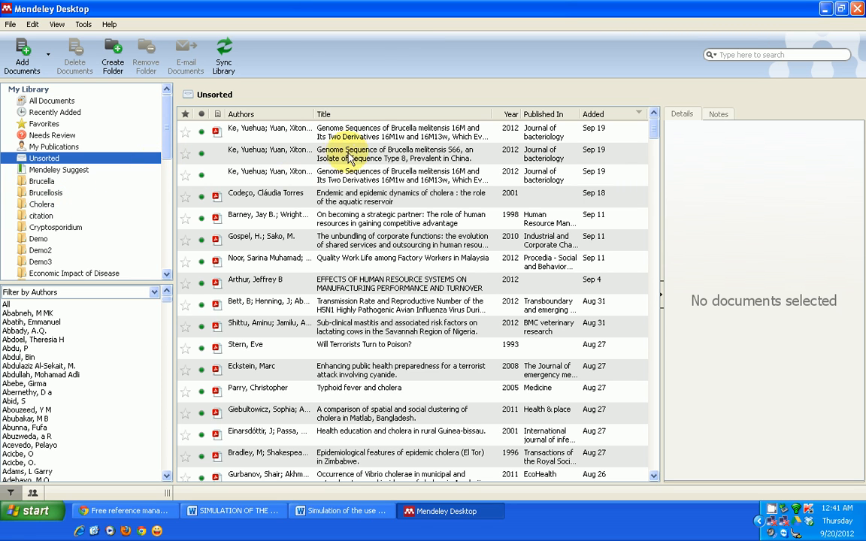
click(378, 135)
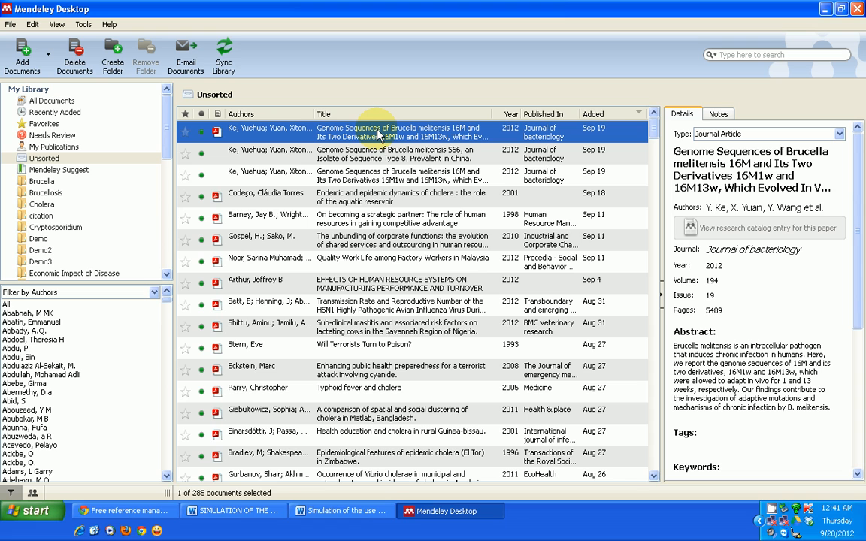
drag(378, 136, 48, 198)
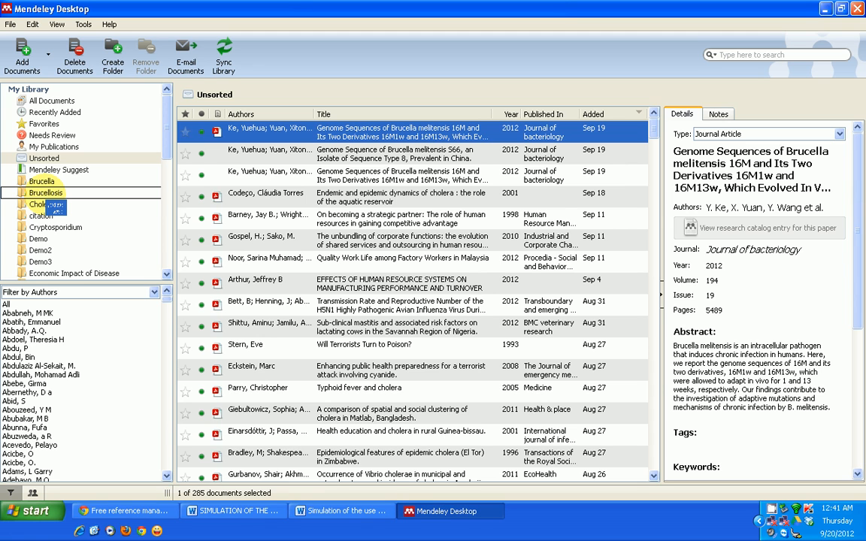
drag(48, 197, 47, 199)
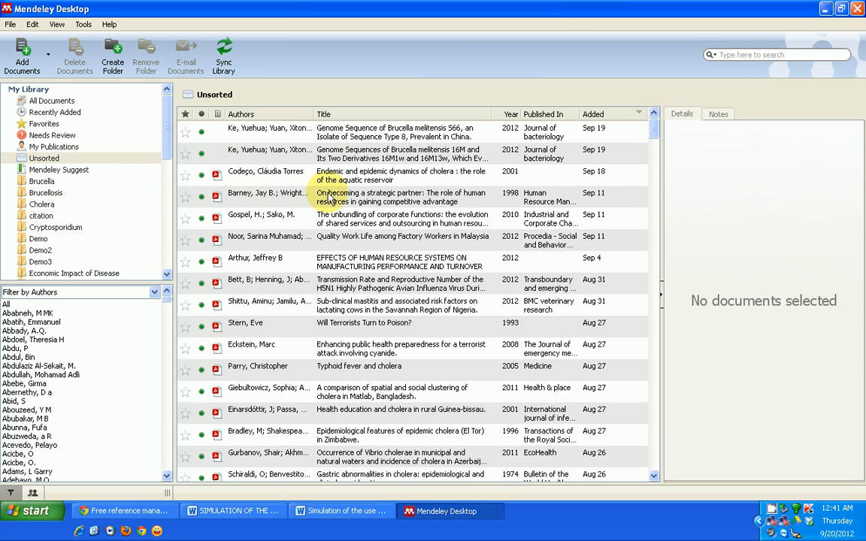
File the unsorted paper "On becoming a strategic partner" in Brucellosis and move the cholera dynamics paper into a library folder.
click(359, 203)
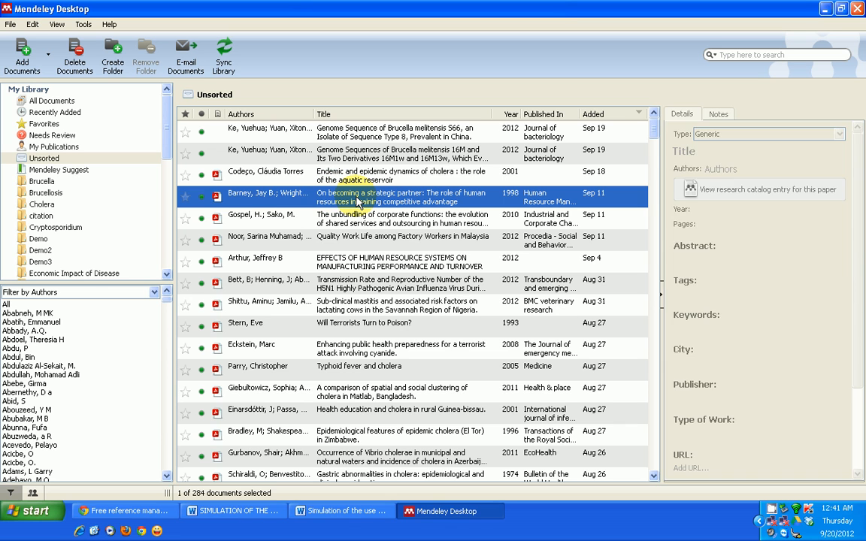
drag(359, 201, 57, 192)
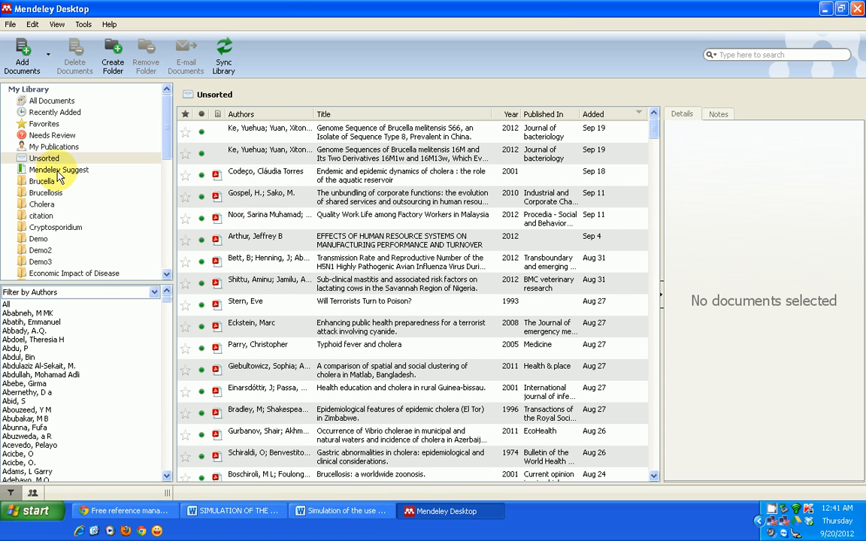
click(343, 179)
drag(343, 179, 41, 215)
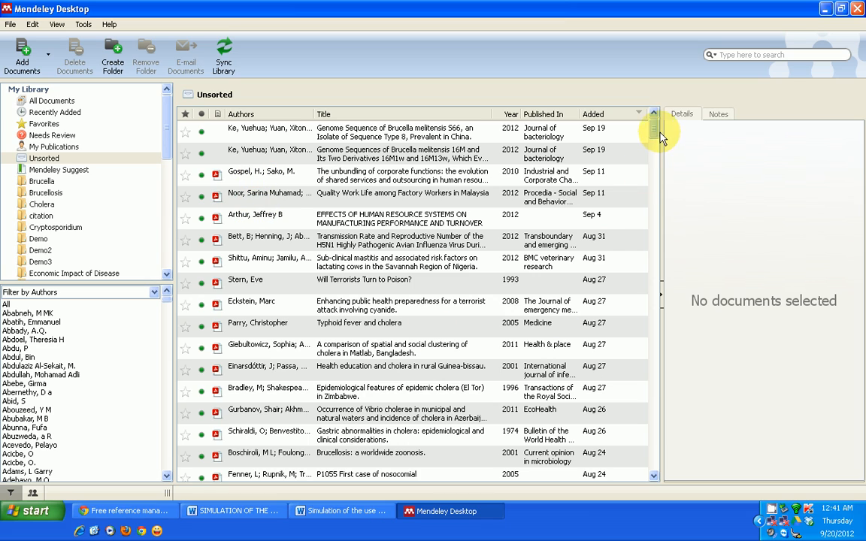
scroll(286, 324, down, 12)
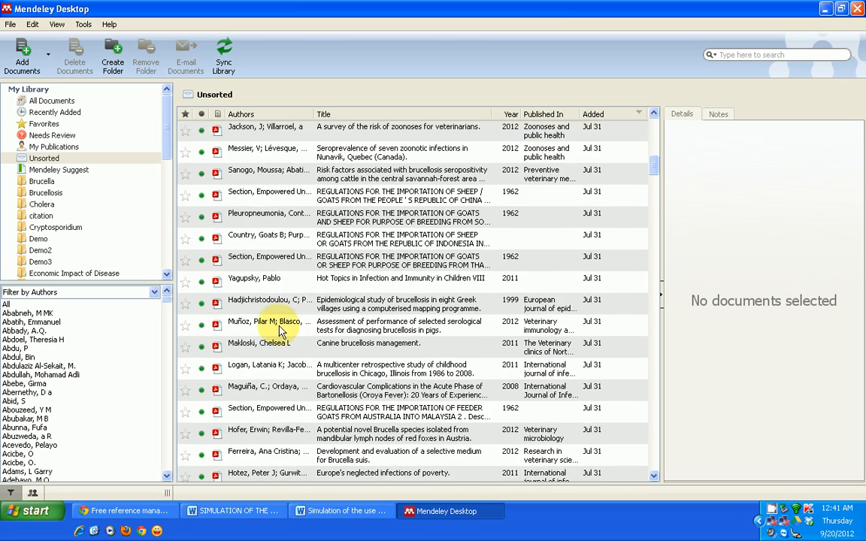
scroll(286, 324, up, 12)
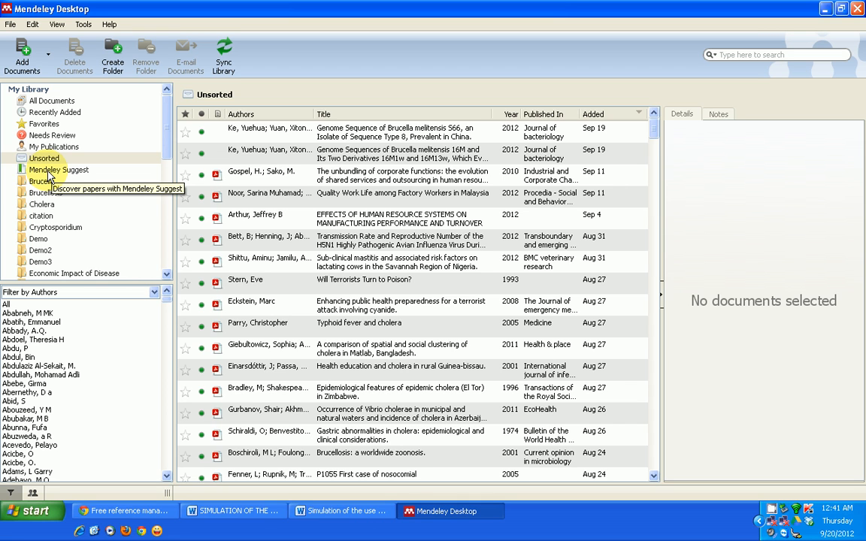
Accept the first three papers recommended in Mendeley Suggest into the library.
click(50, 176)
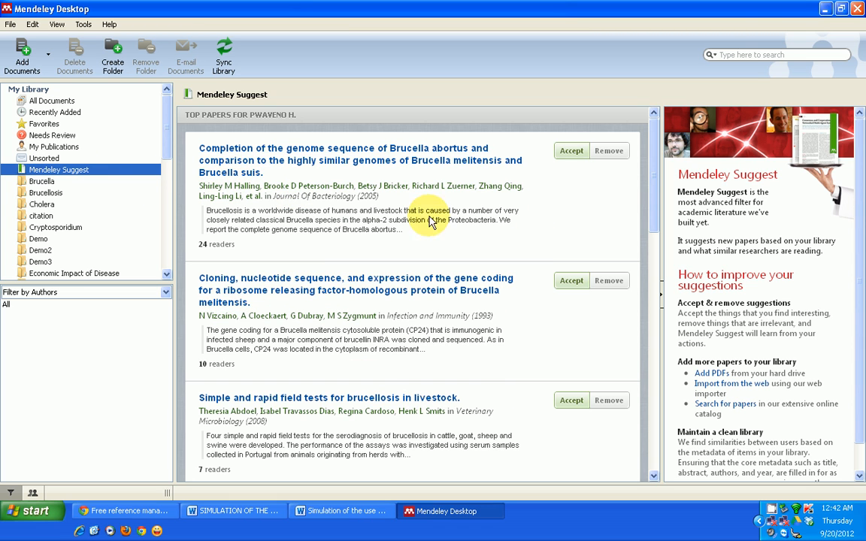
click(569, 152)
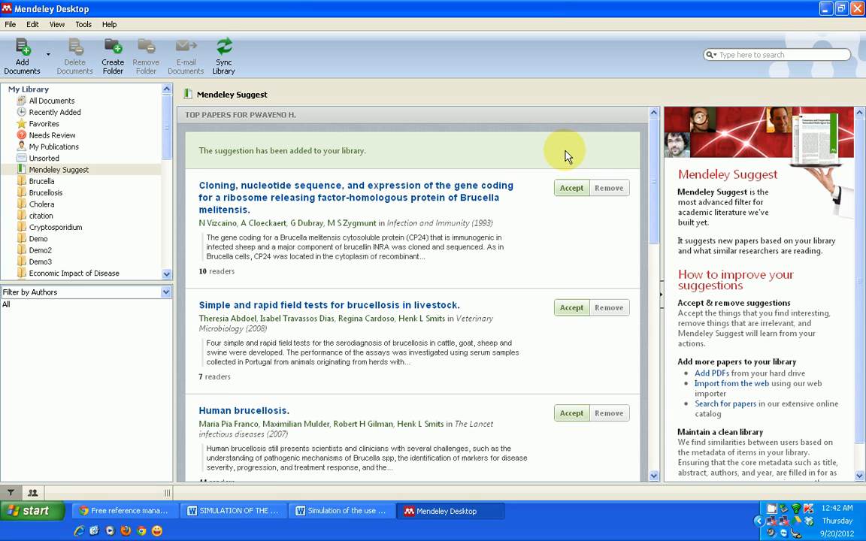
click(569, 190)
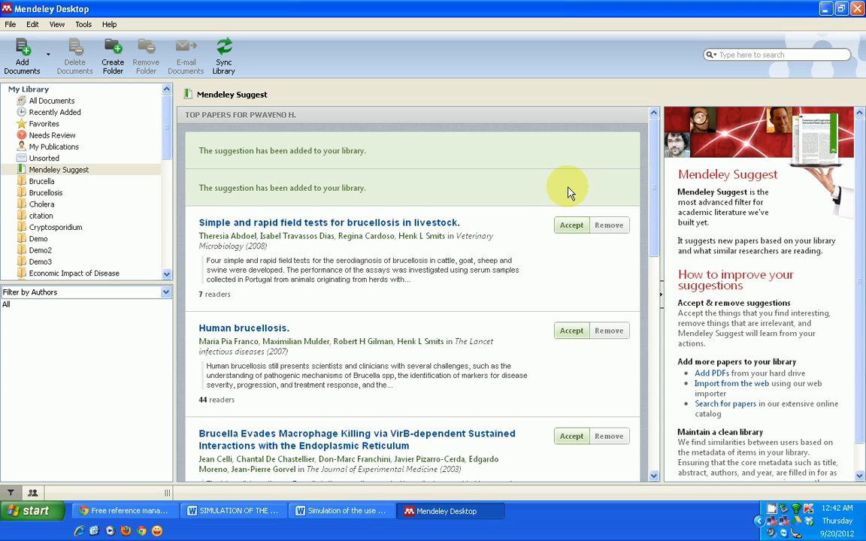
click(572, 226)
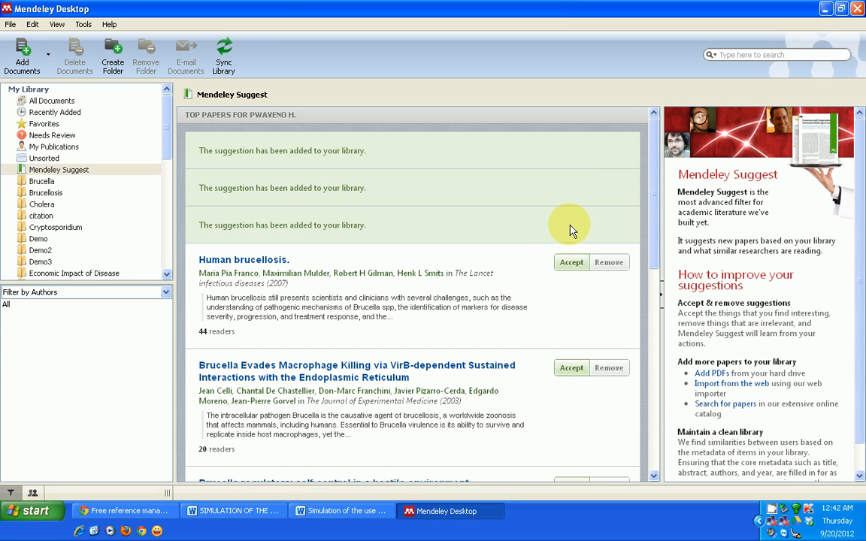
Accept the suggested papers "Human brucellosis." and "Brucella Evades Macrophage Killing via VirB-dependent Sustained Interactions with the Endoplasmic Reticulum" into the library.
click(572, 263)
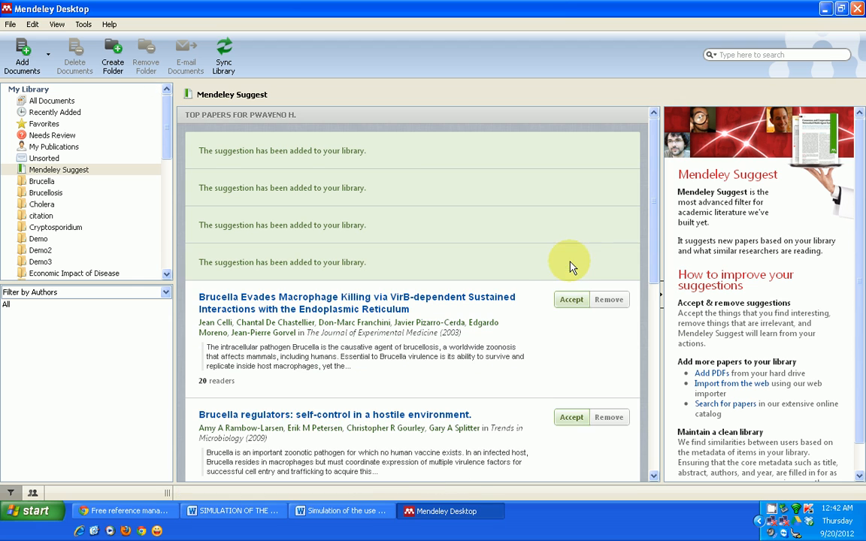
click(570, 301)
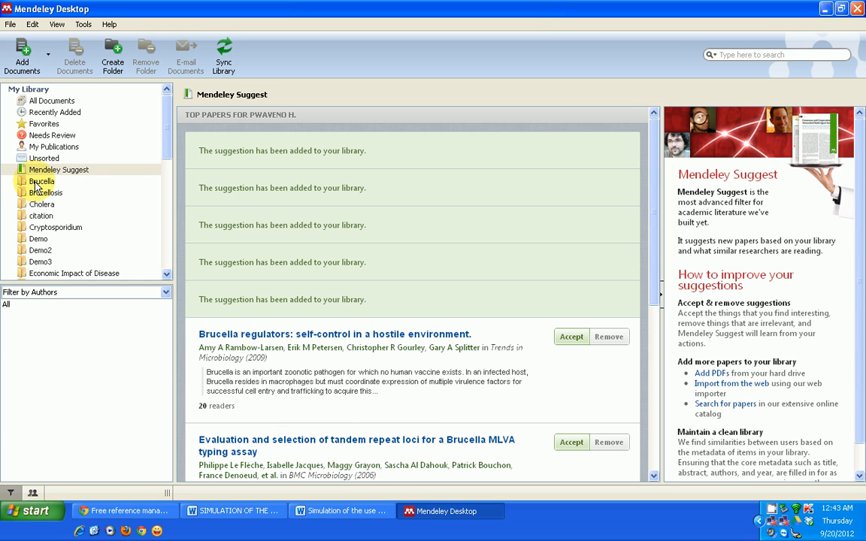
Browse the library folders one after another: Brucella, Brucellosis, Cholera, citation, Cryptosporidium, Demo, Demo2 and Demo3.
click(37, 182)
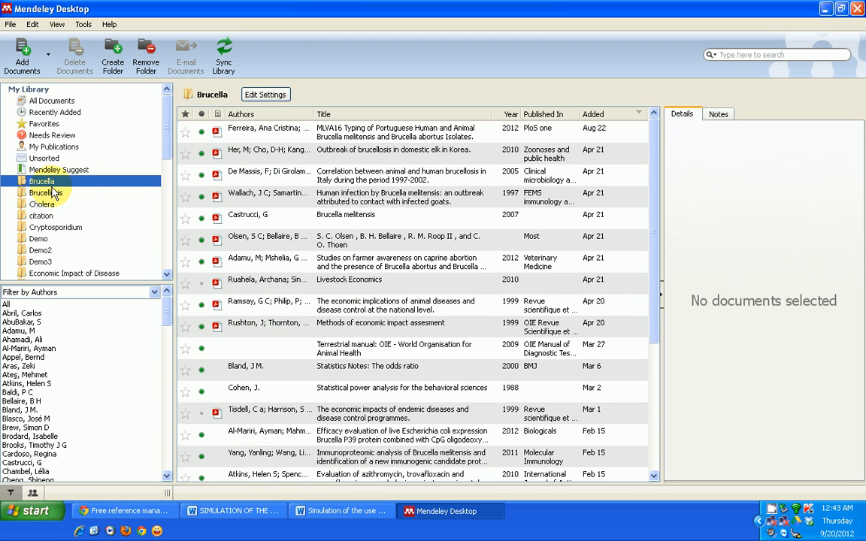
click(45, 194)
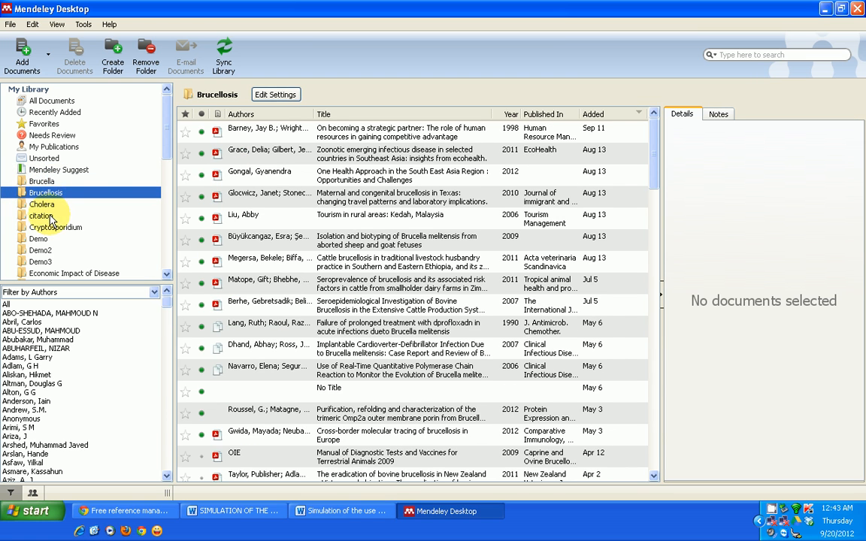
click(42, 205)
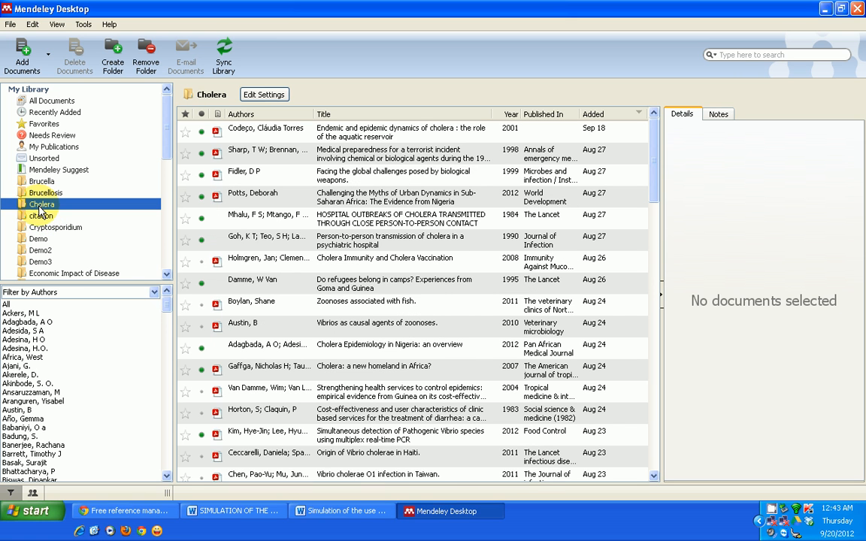
click(38, 217)
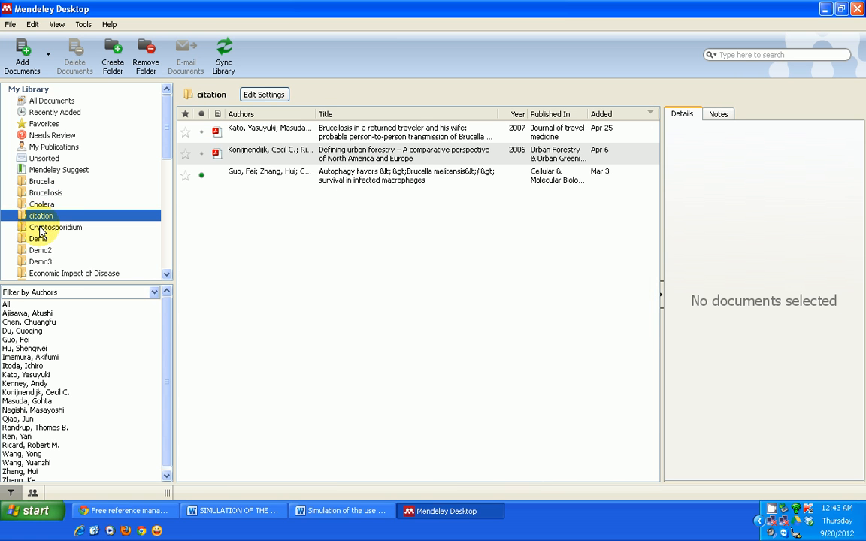
click(40, 227)
click(39, 241)
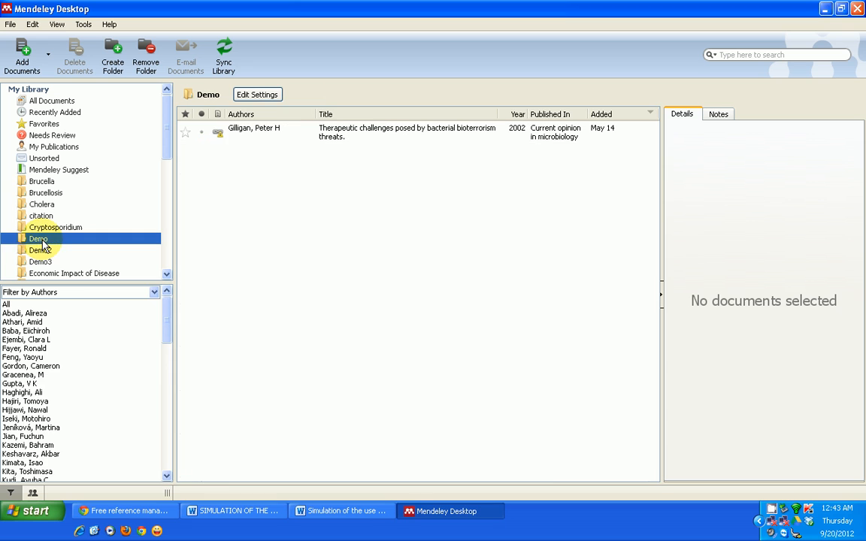
click(42, 251)
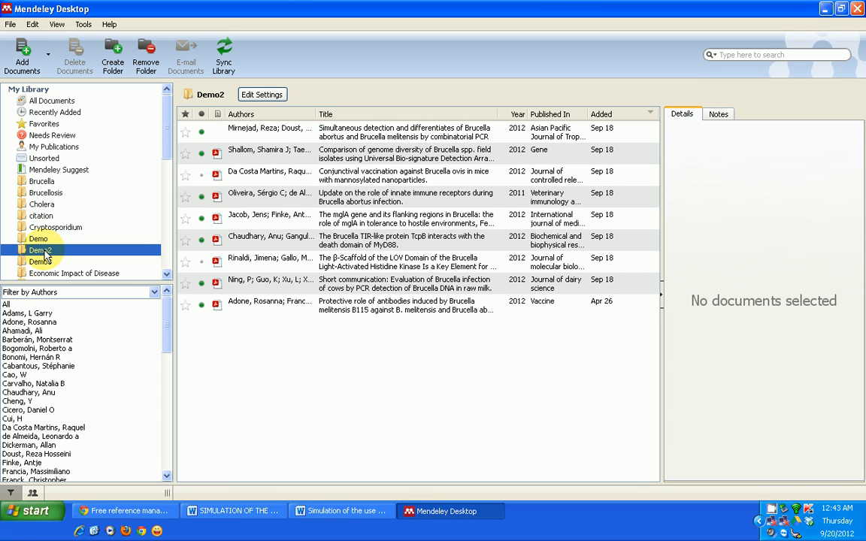
click(43, 263)
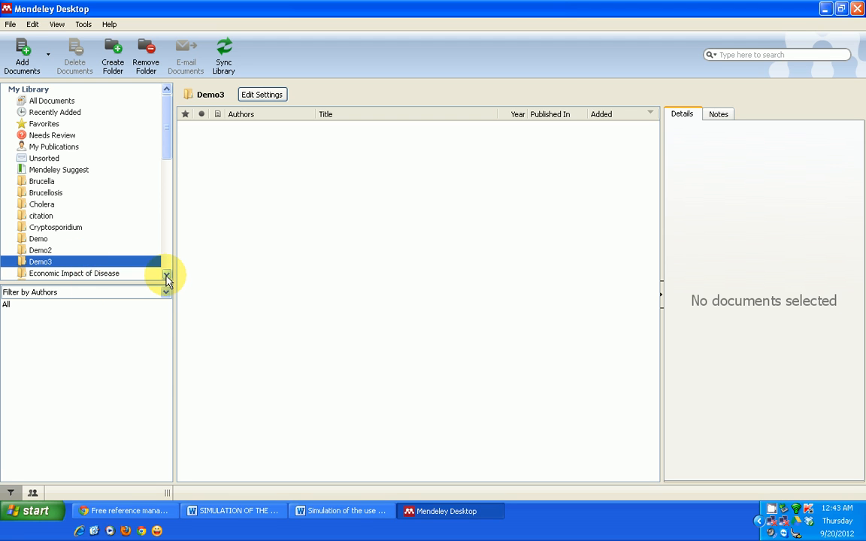
Look through the joined groups and open the Create Group form to examine its privacy settings, group name and description fields.
scroll(167, 280, down, 4)
scroll(167, 278, down, 4)
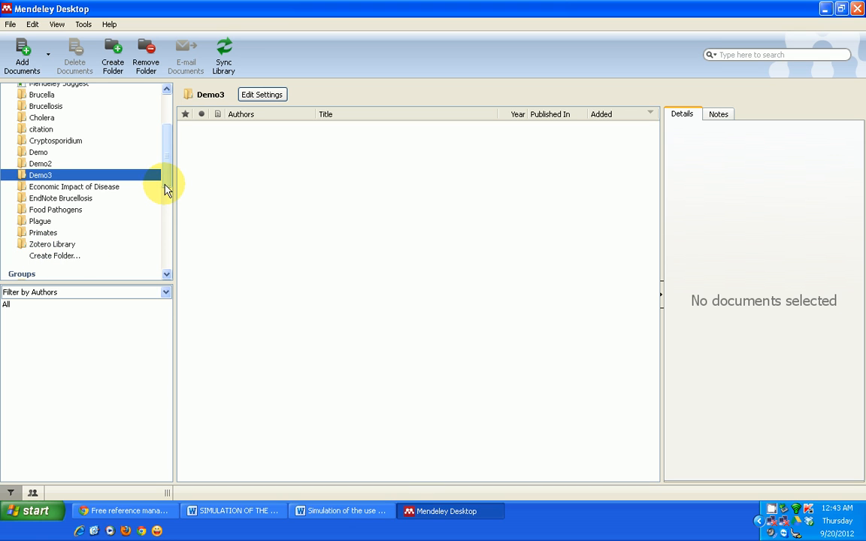
drag(166, 182, 166, 215)
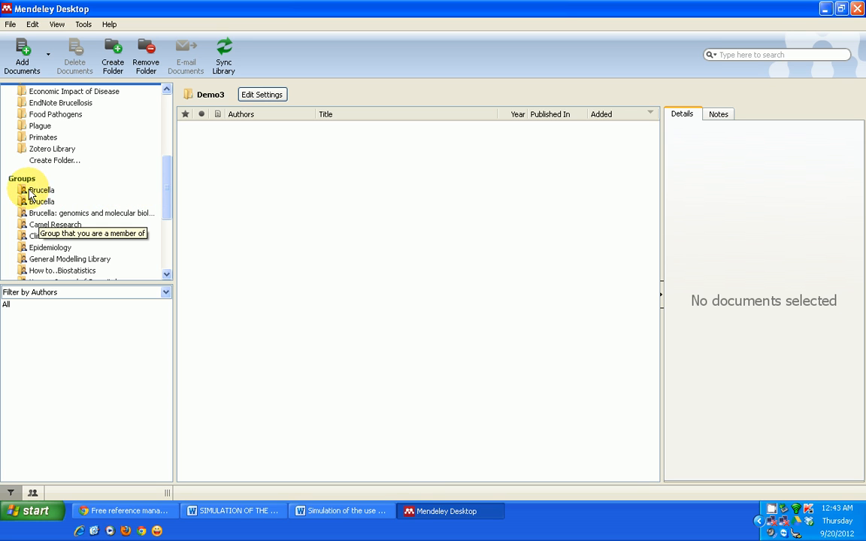
drag(166, 199, 175, 254)
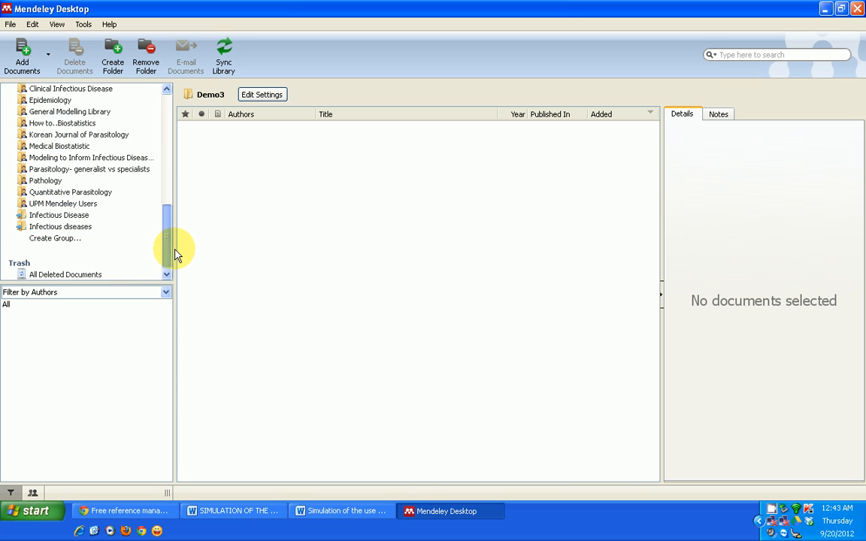
click(45, 239)
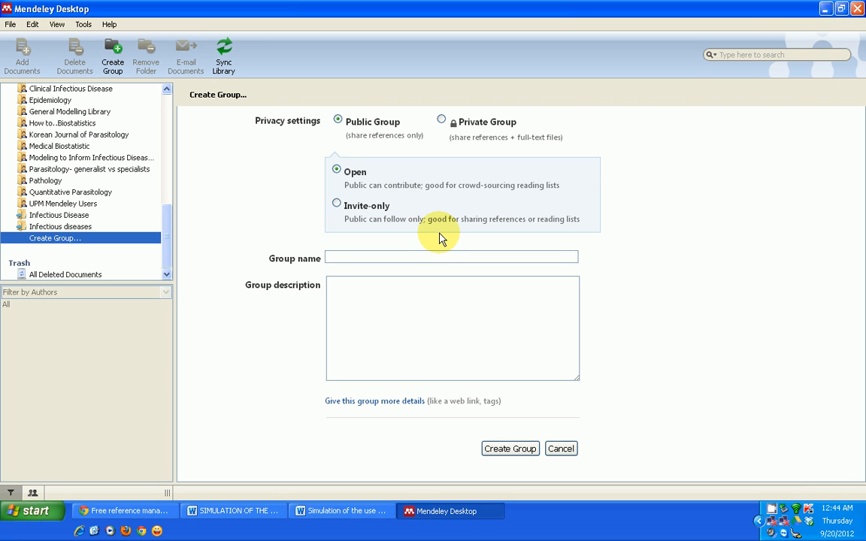
click(343, 259)
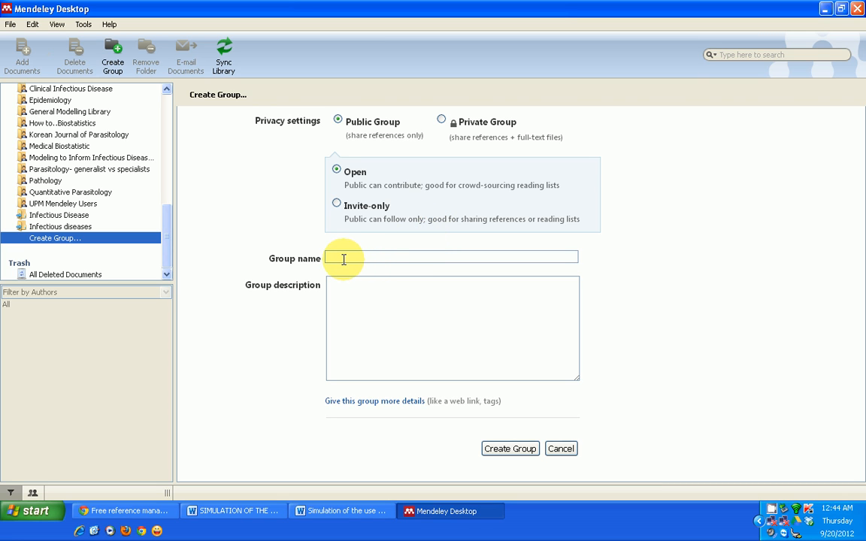
click(342, 257)
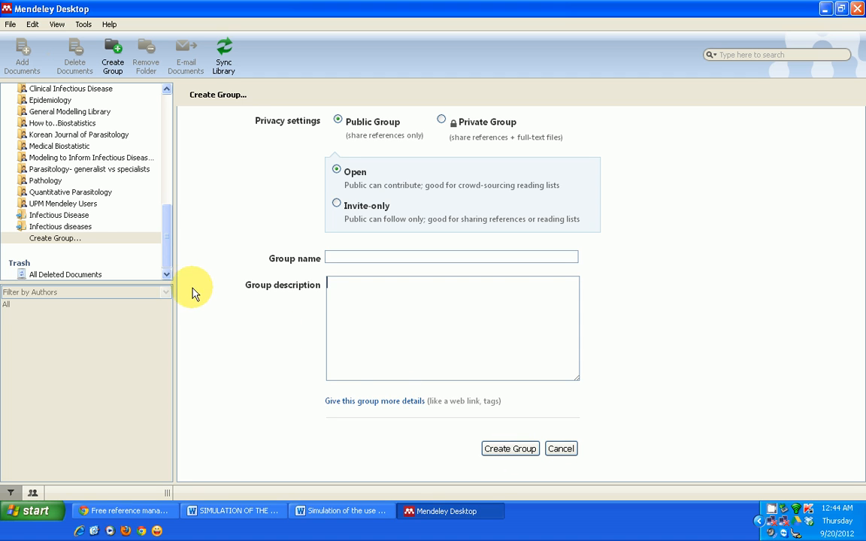
View the overviews of the Camel Research and UPM Mendeley Users groups, and return to All Documents in the library.
click(166, 239)
drag(167, 240, 165, 216)
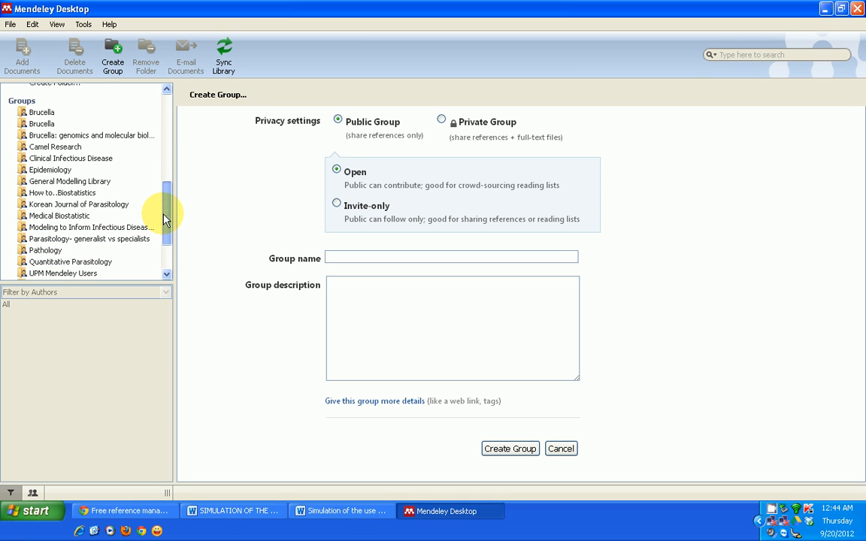
click(42, 148)
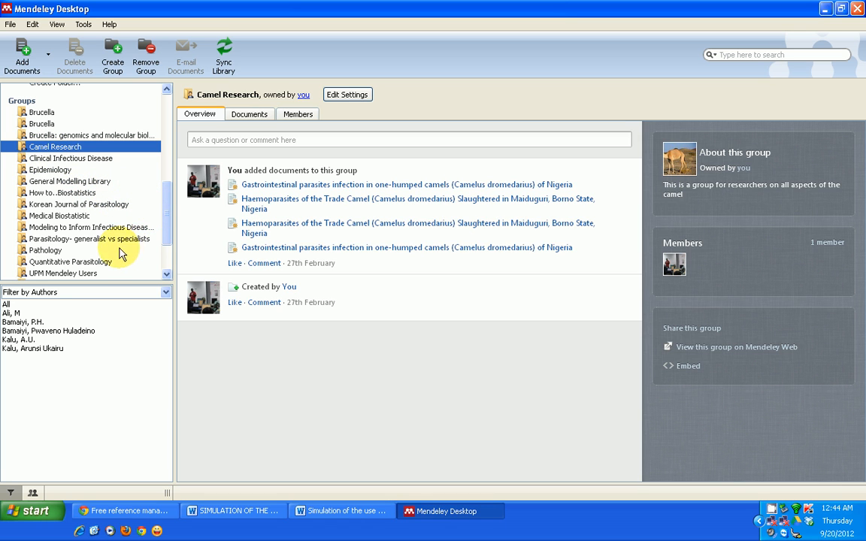
click(52, 277)
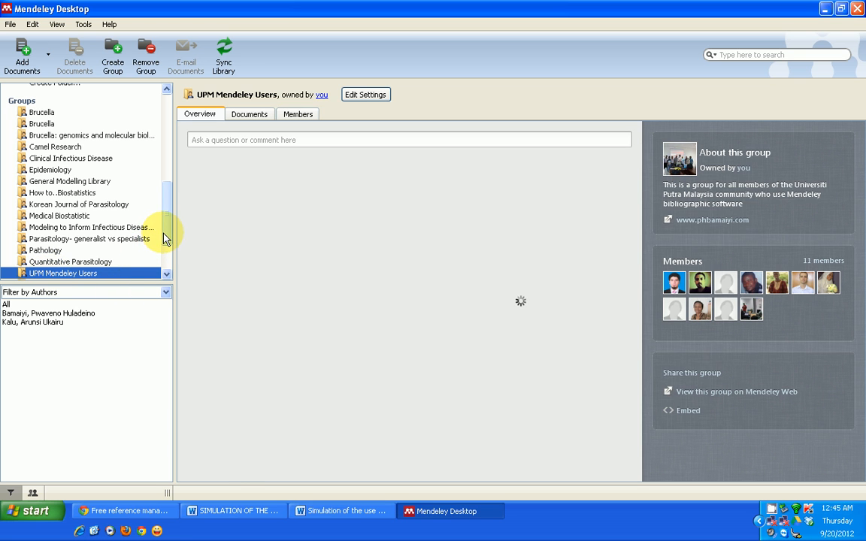
drag(165, 234, 164, 247)
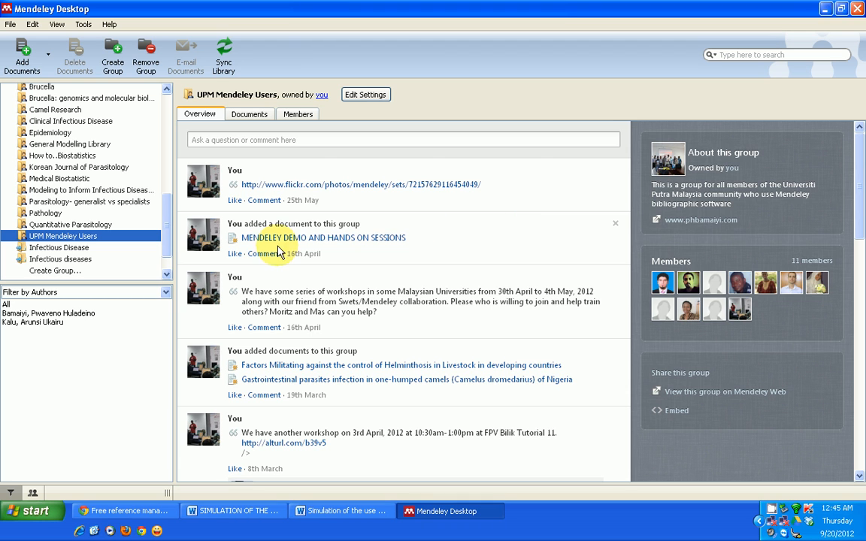
drag(166, 235, 165, 121)
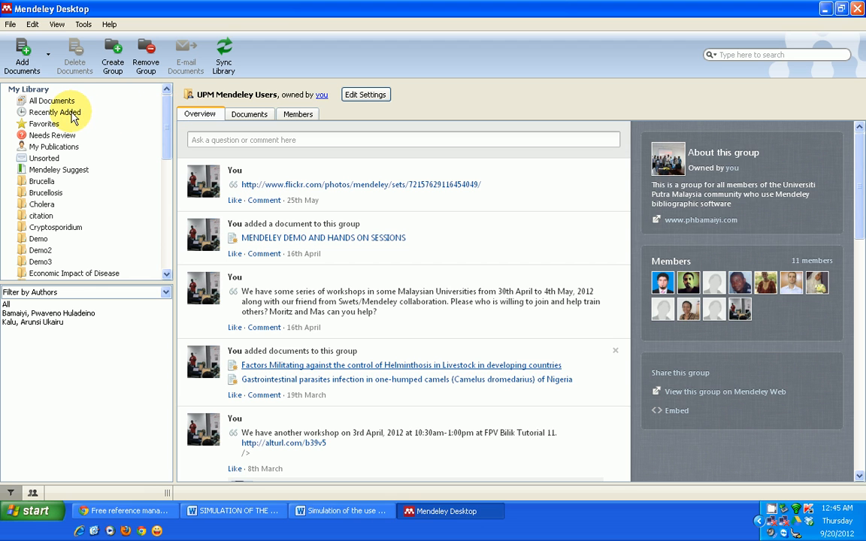
click(45, 102)
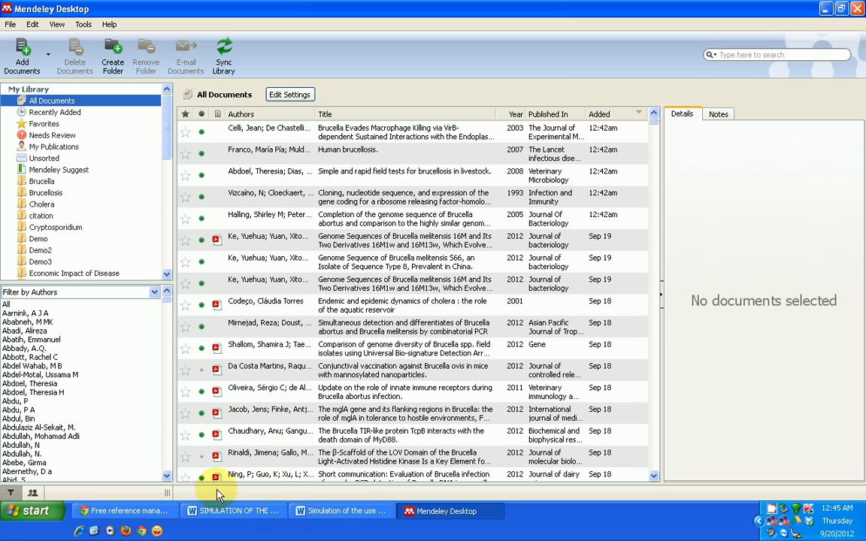
Switch to the Mendeley website in Chrome and close the account creation dialog to show the home page.
click(123, 511)
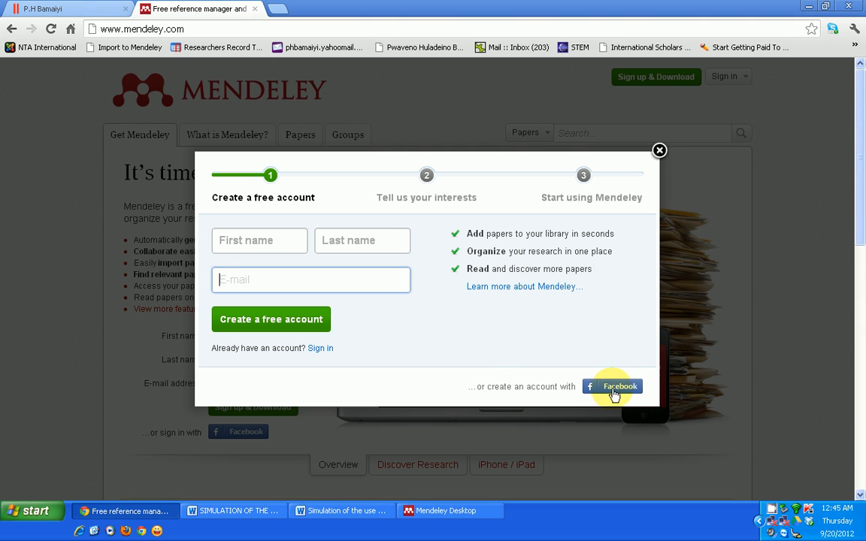
click(659, 151)
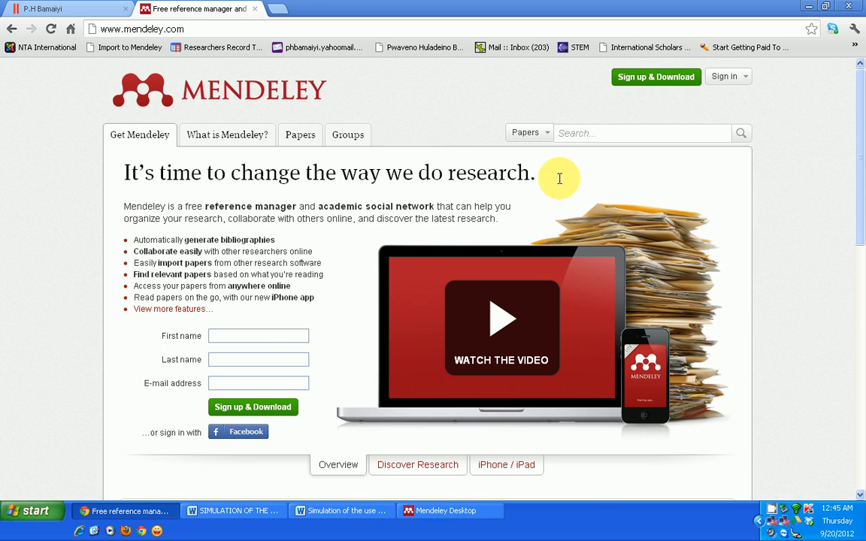
scroll(653, 194, down, 1)
scroll(653, 194, up, 1)
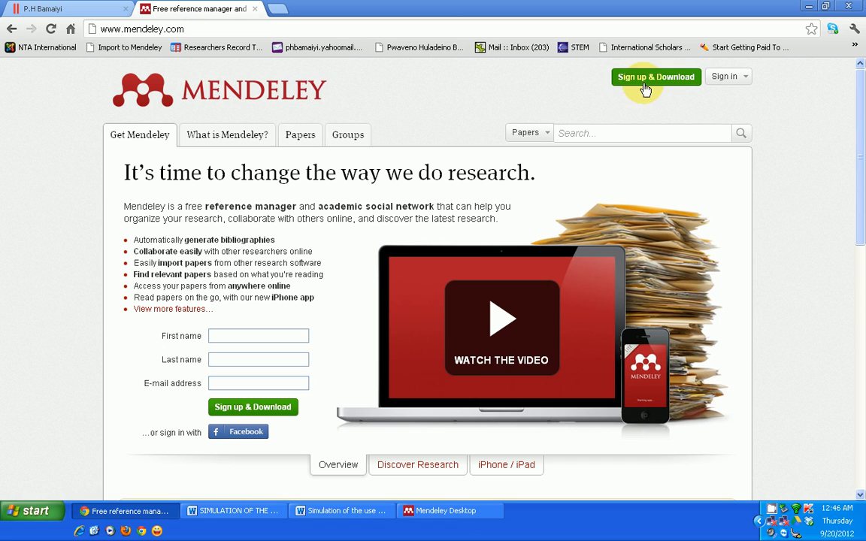
Sign in to the Mendeley website with the account e-mail and password, enable Remember me, and save the password in the browser.
click(724, 77)
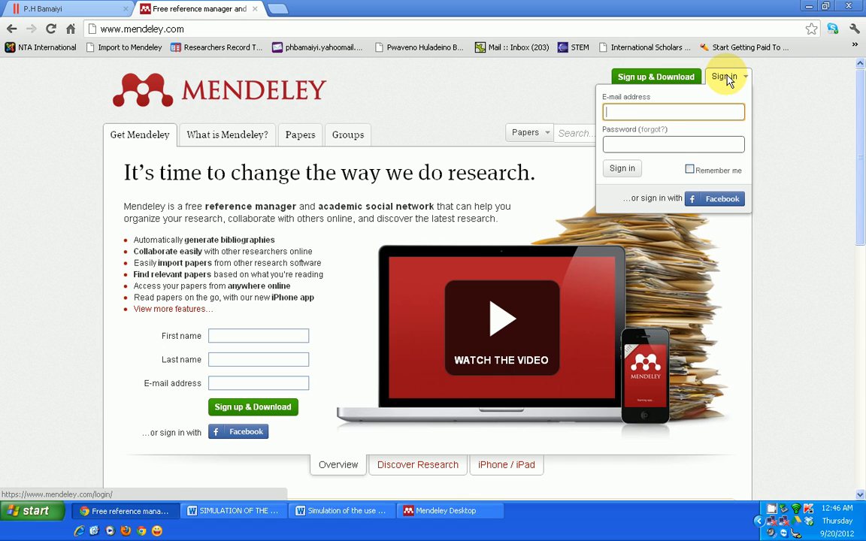
click(620, 112)
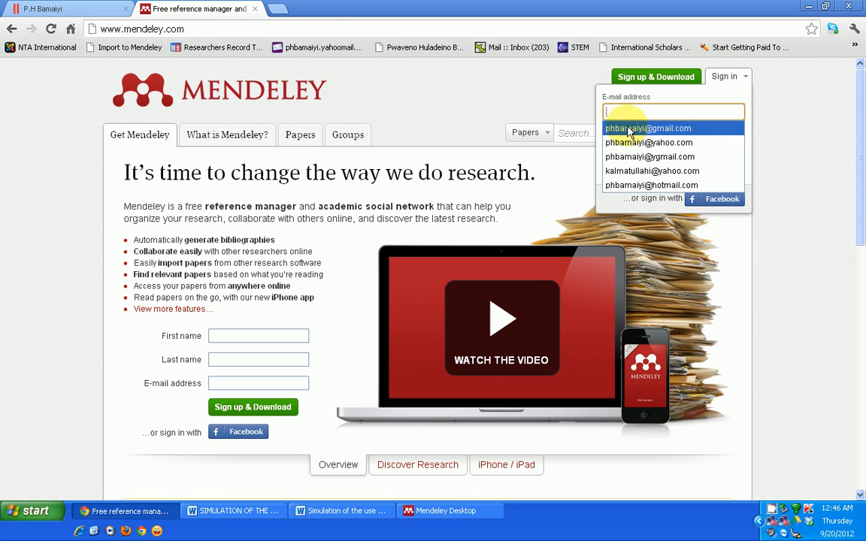
click(622, 142)
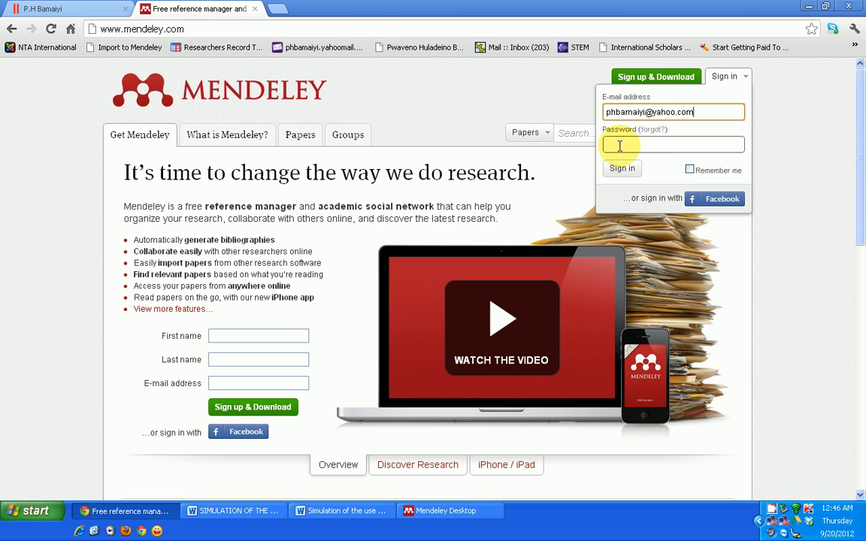
click(624, 142)
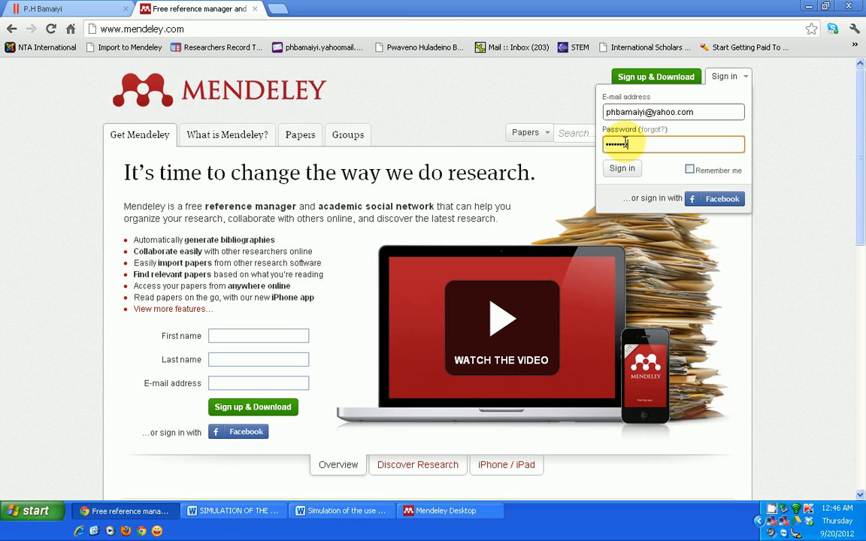
click(689, 170)
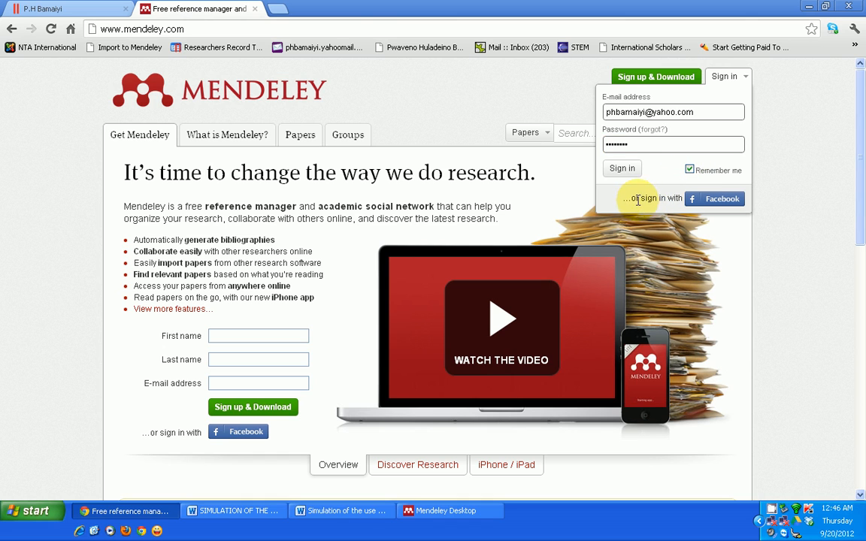
click(621, 170)
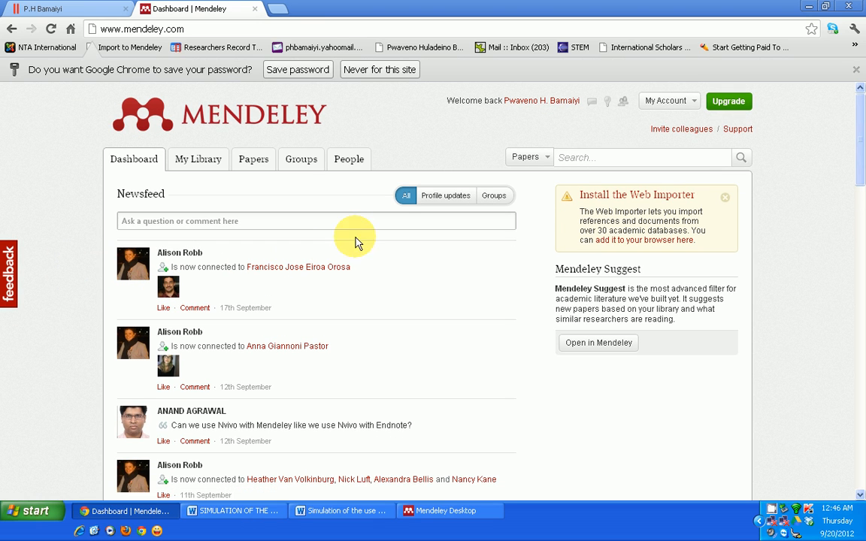
click(295, 69)
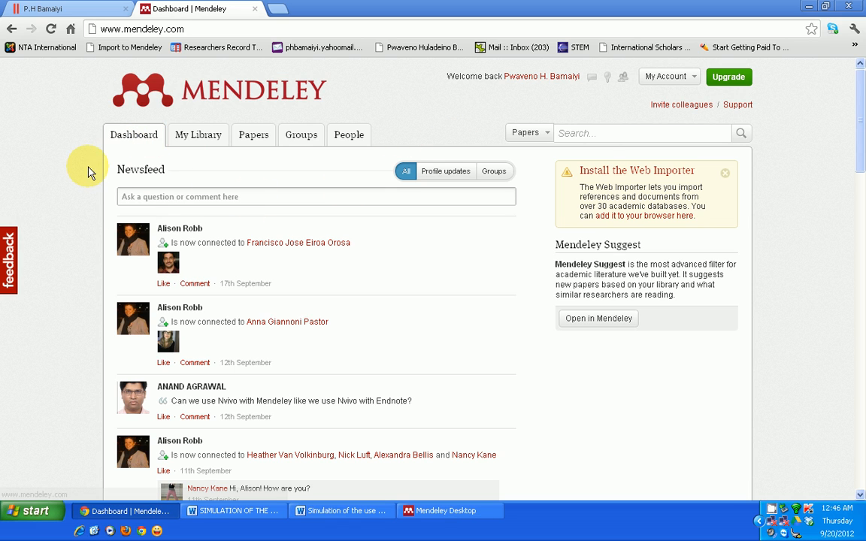
Open the account owner's Mendeley profile page and review its publications, contacts and public groups.
click(543, 78)
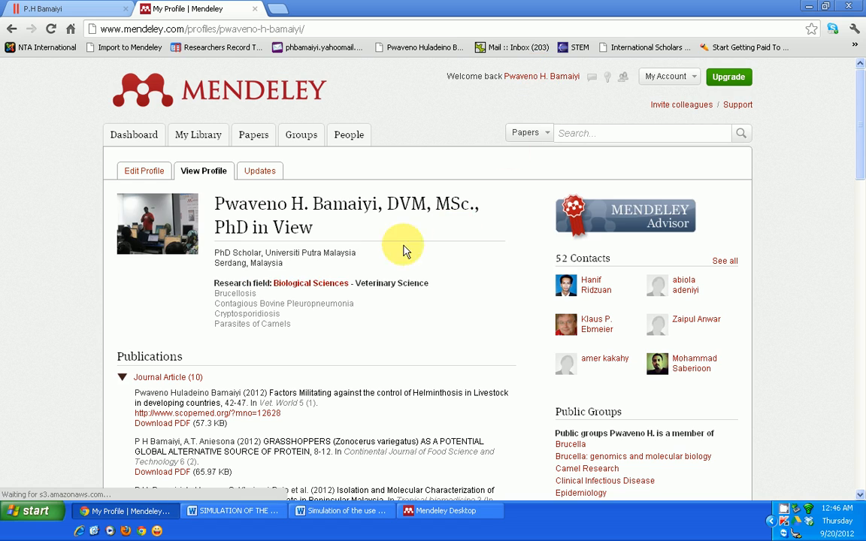
scroll(8, 275, down, 4)
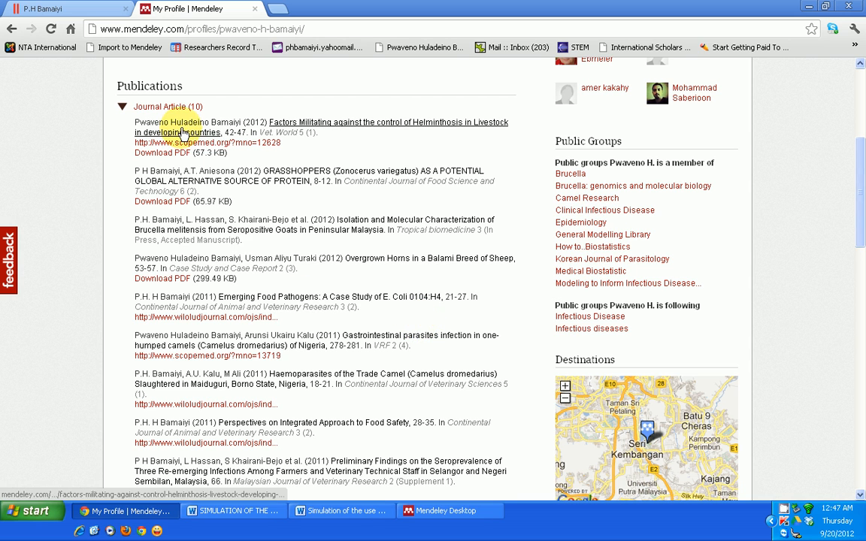
scroll(397, 361, up, 3)
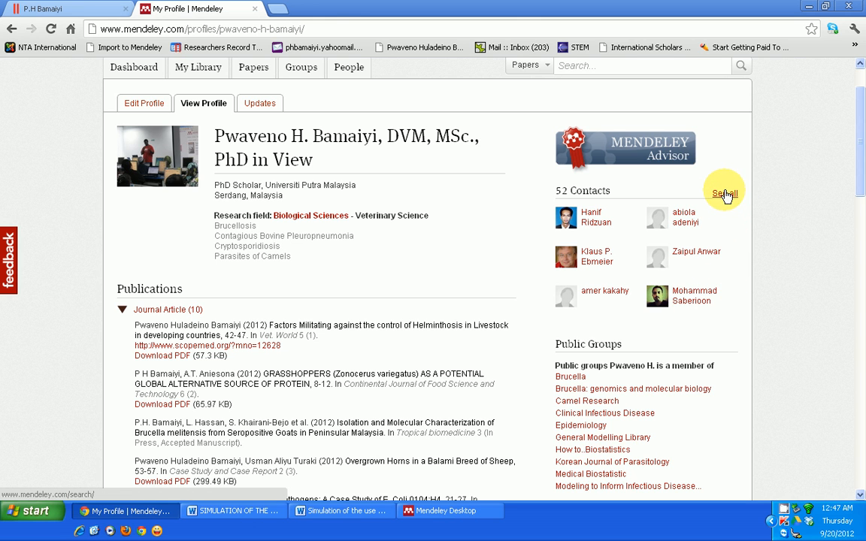
scroll(543, 350, down, 3)
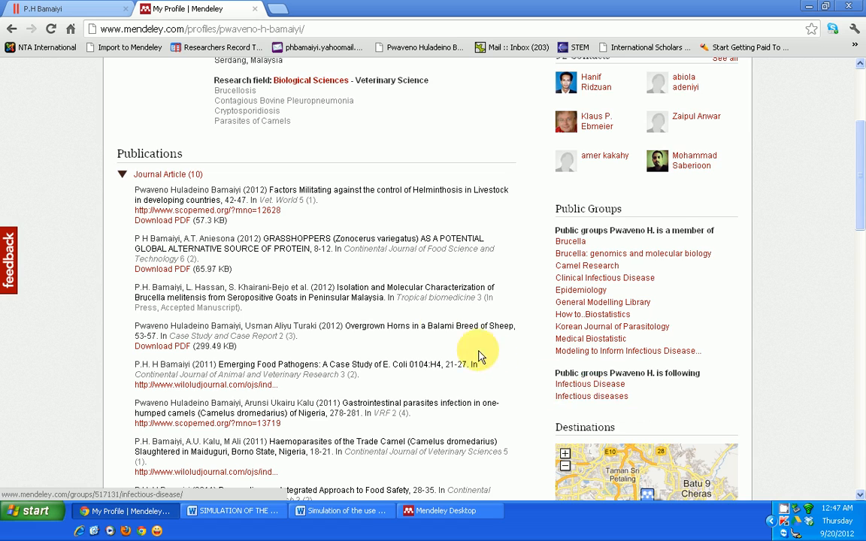
Review the rest of the profile page, including the biography, CV and contact information, and return to its beginning.
scroll(458, 335, up, 3)
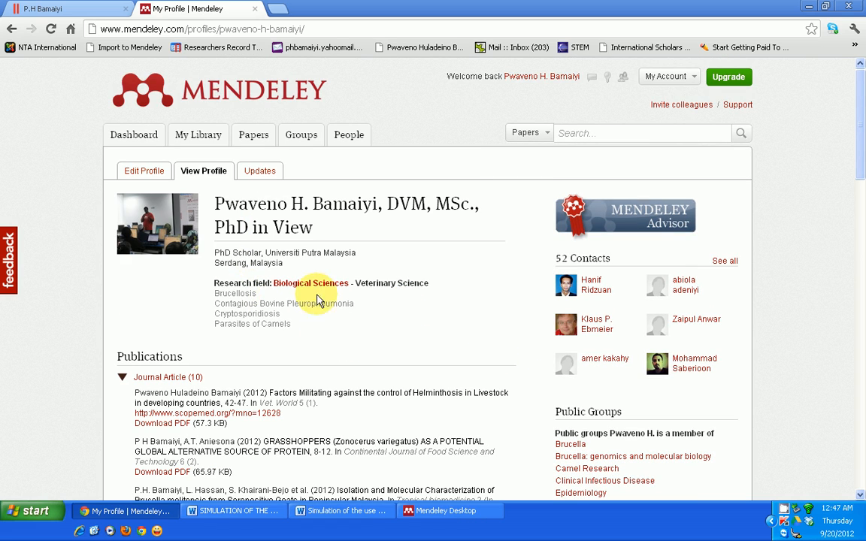
scroll(315, 391, down, 15)
scroll(315, 434, down, 4)
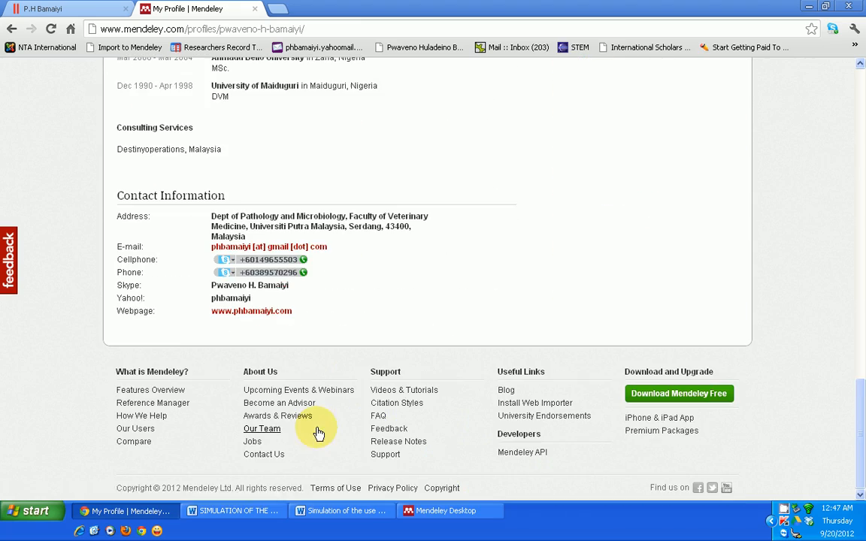
scroll(471, 292, up, 5)
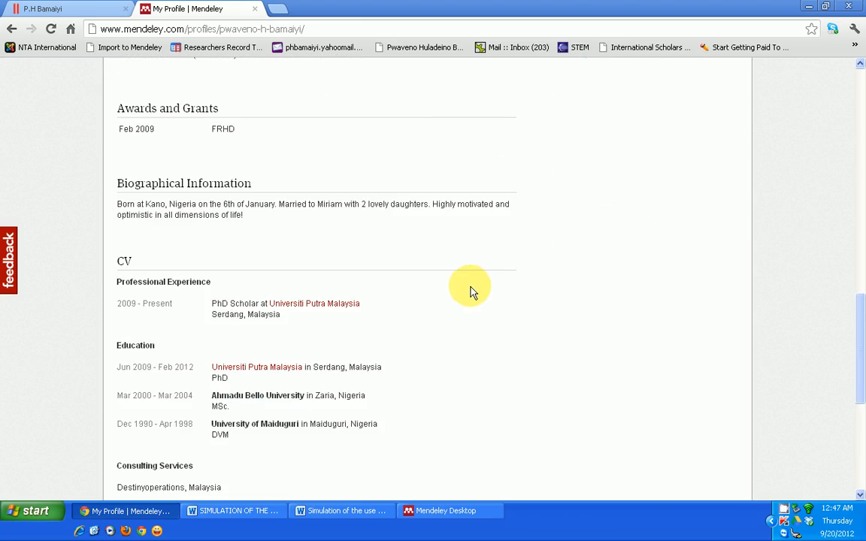
scroll(471, 291, up, 10)
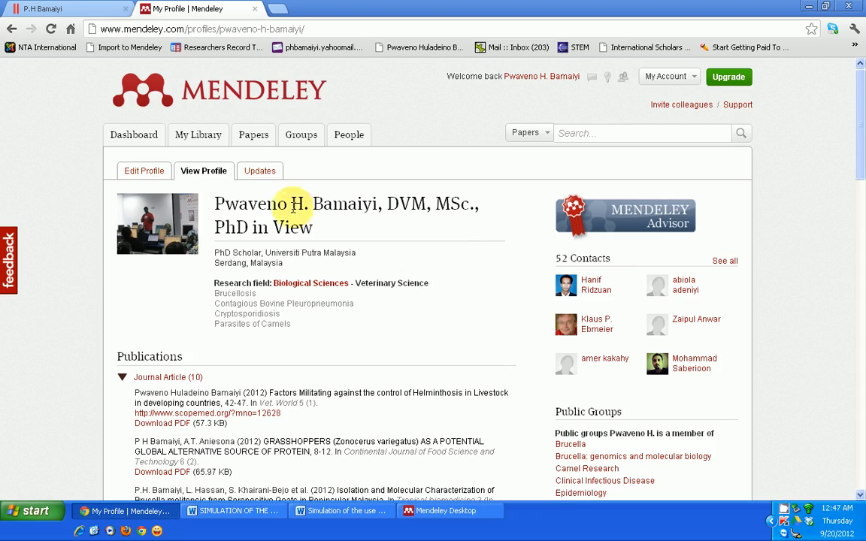
Open the online library and compare the Demo3 folder in Mendeley Desktop with the same folder on the Mendeley website.
click(191, 137)
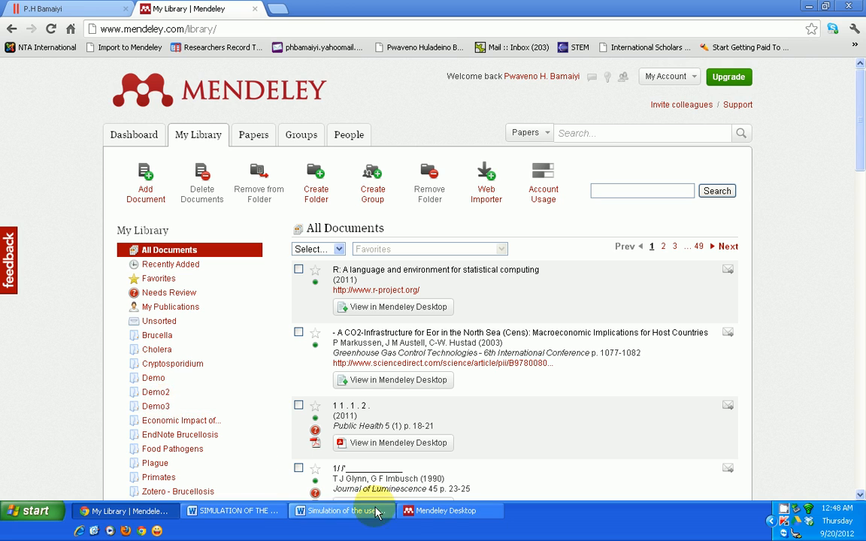
click(446, 511)
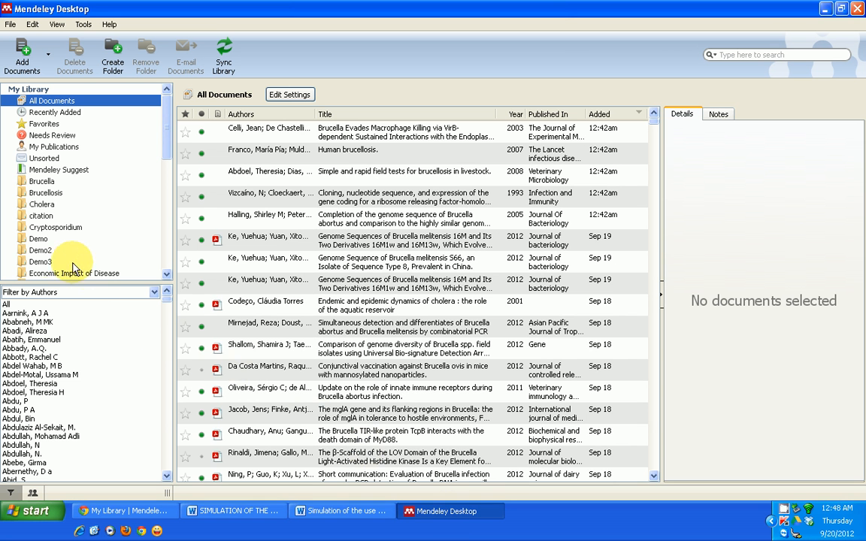
click(38, 263)
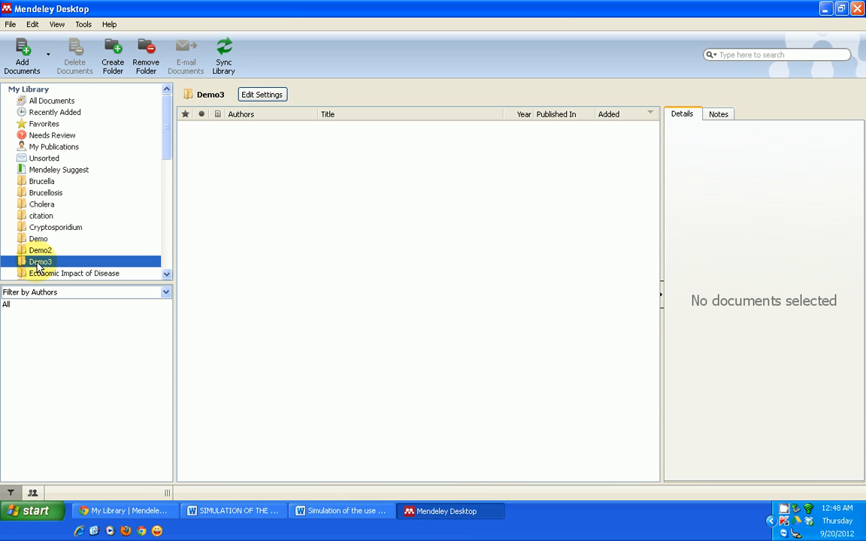
click(120, 511)
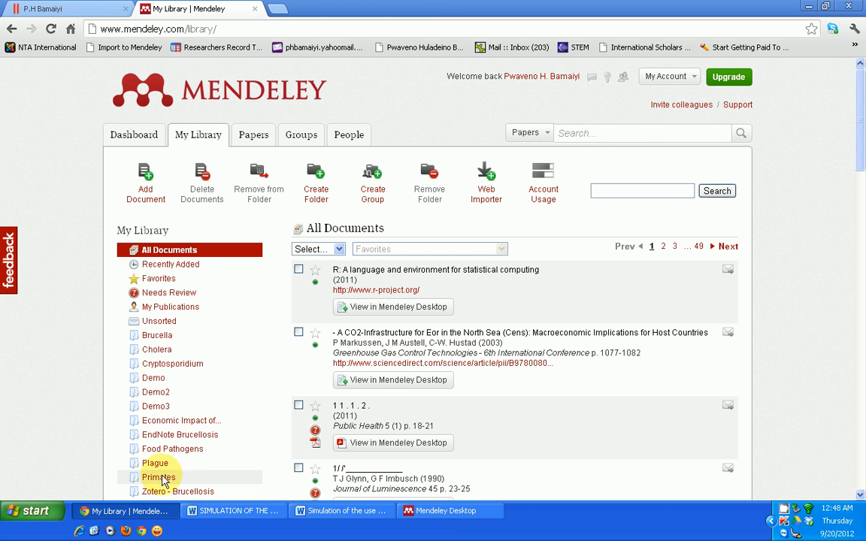
click(157, 407)
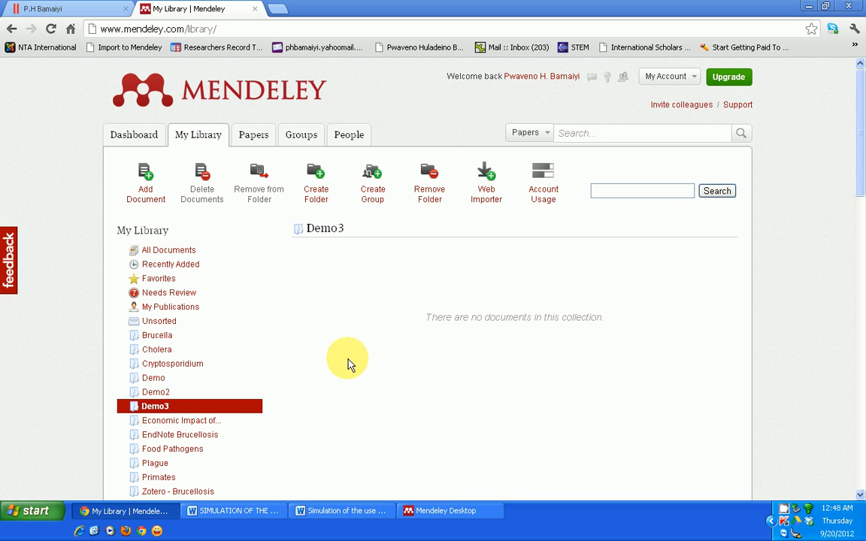
Show All Documents in the online library, and switch to Mendeley Desktop to view All Documents there.
click(159, 252)
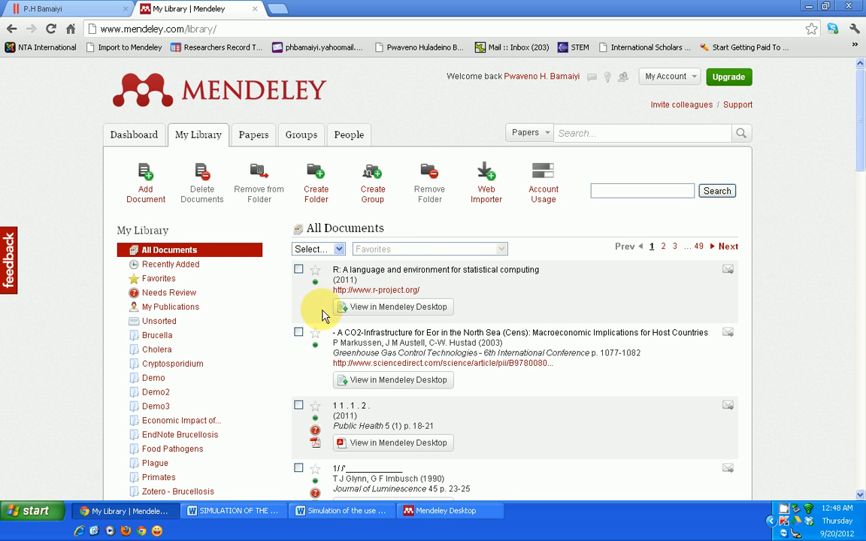
click(413, 512)
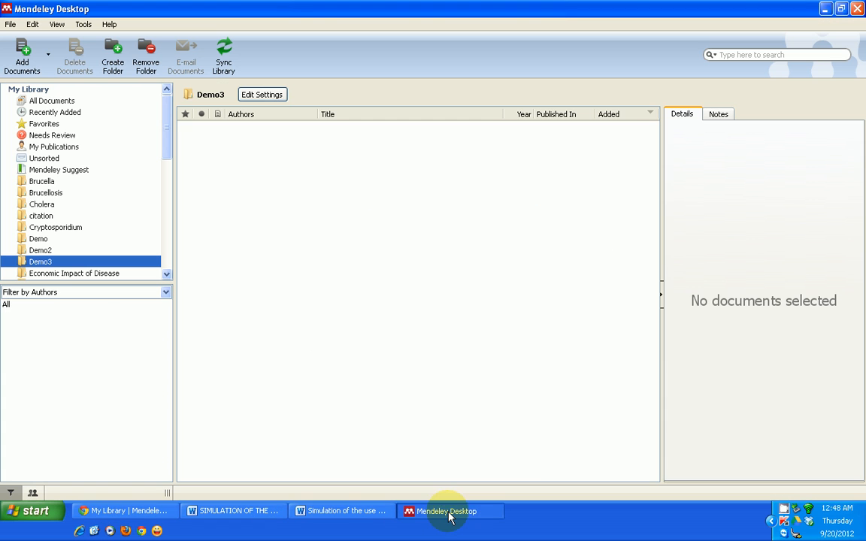
click(49, 102)
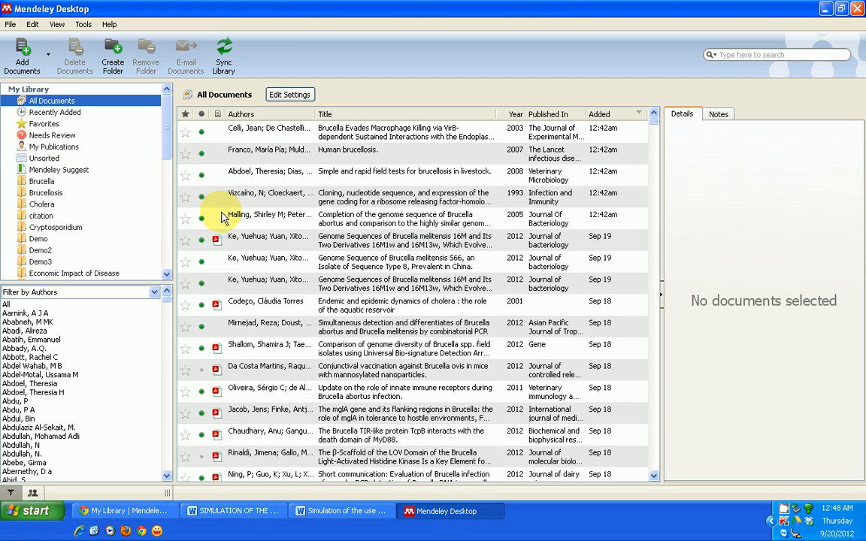
Switch to the Mendeley website in Chrome and review the newsfeed on the Dashboard.
click(124, 511)
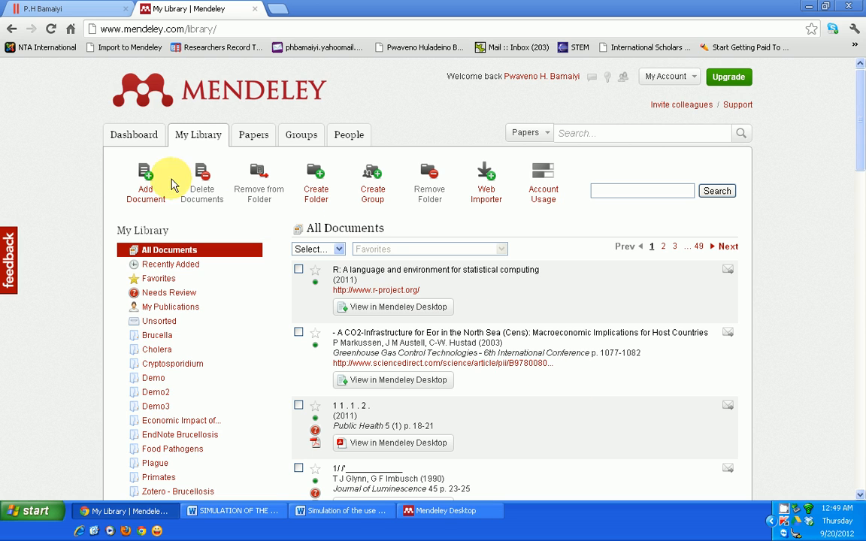
click(129, 143)
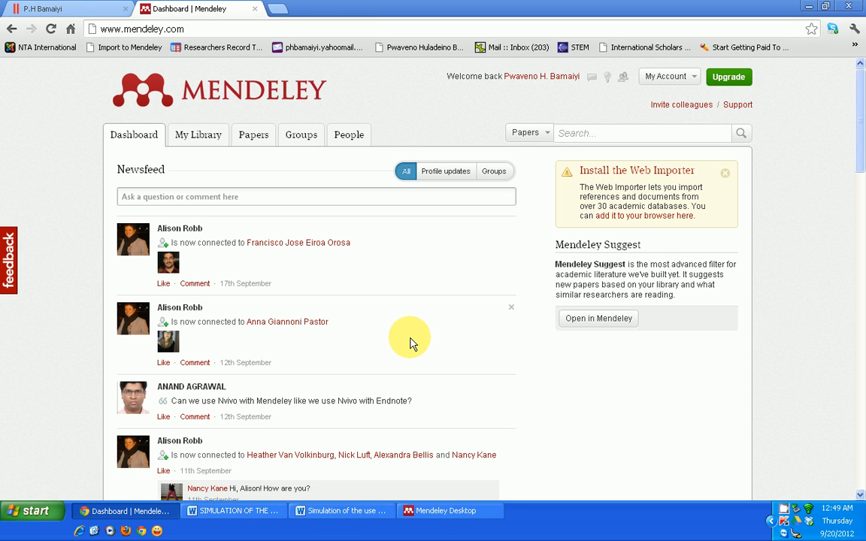
scroll(410, 348, down, 3)
scroll(412, 349, down, 6)
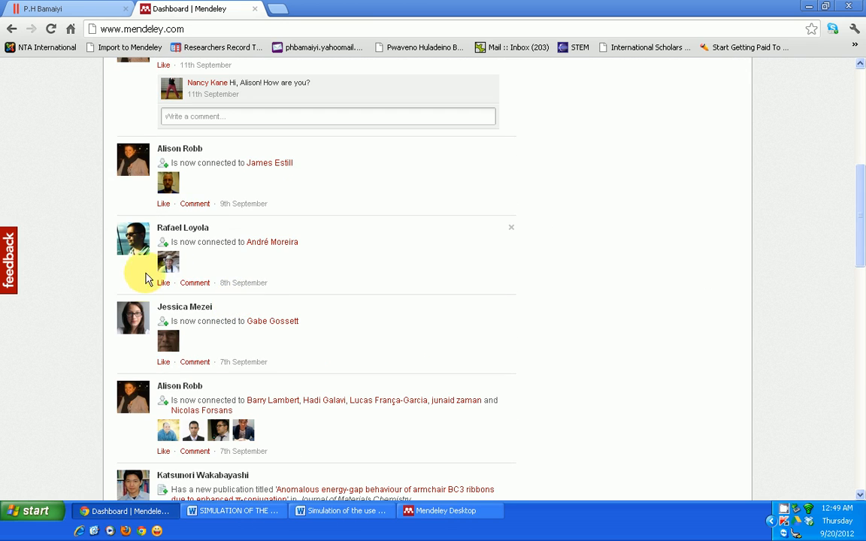
scroll(331, 241, up, 8)
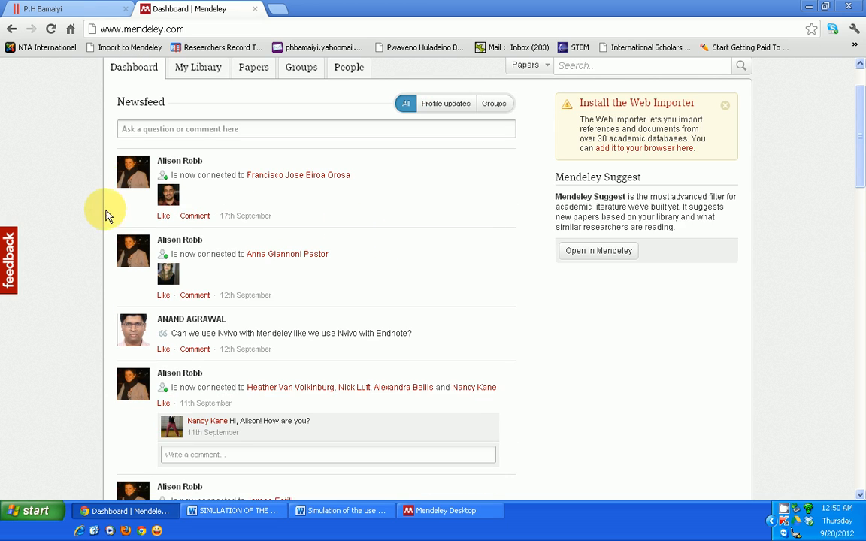
scroll(299, 176, up, 2)
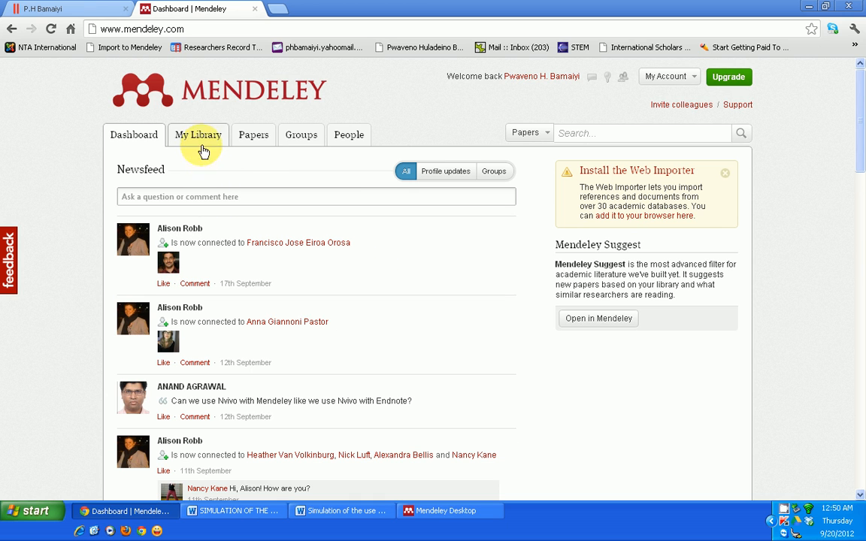
Search the Mendeley research papers catalog for Brucellosis.
click(251, 139)
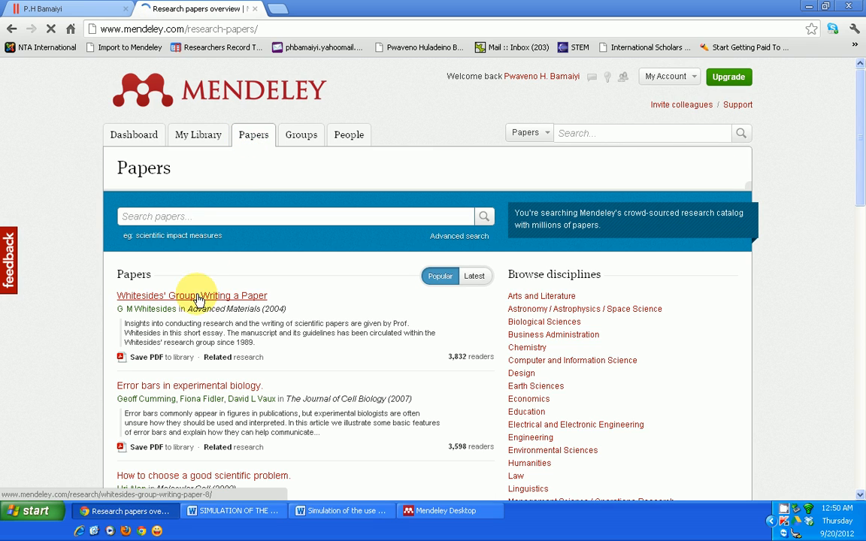
click(159, 217)
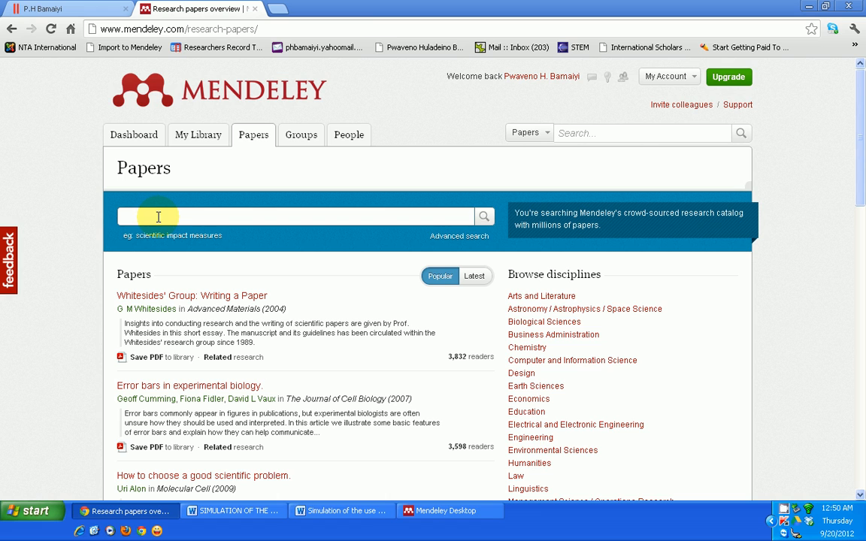
text(B)
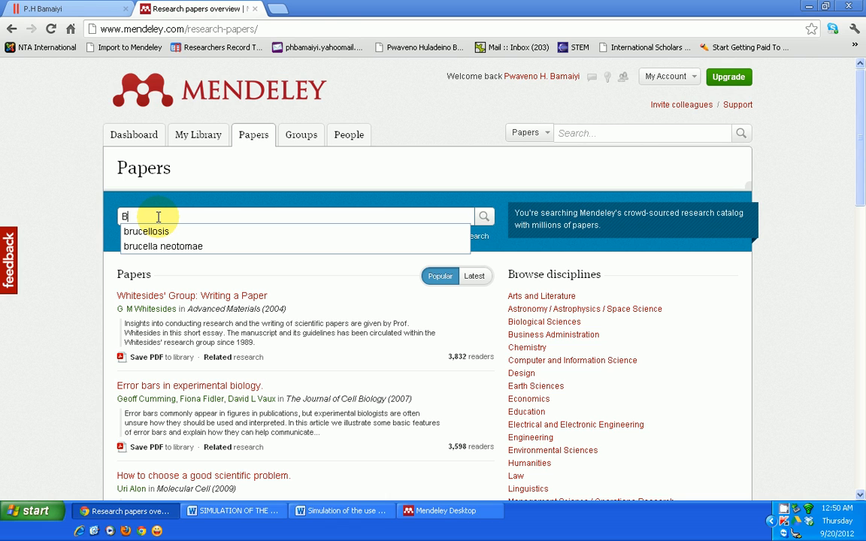
text(rucellosis)
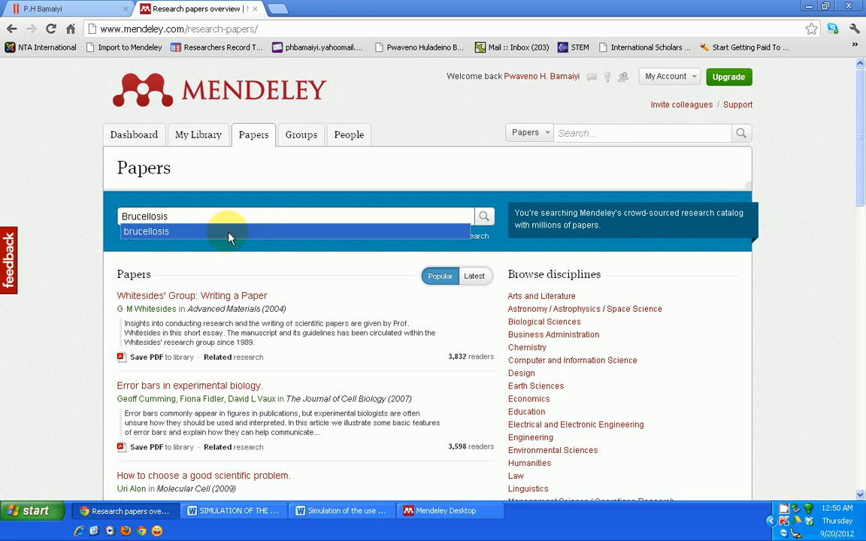
click(484, 216)
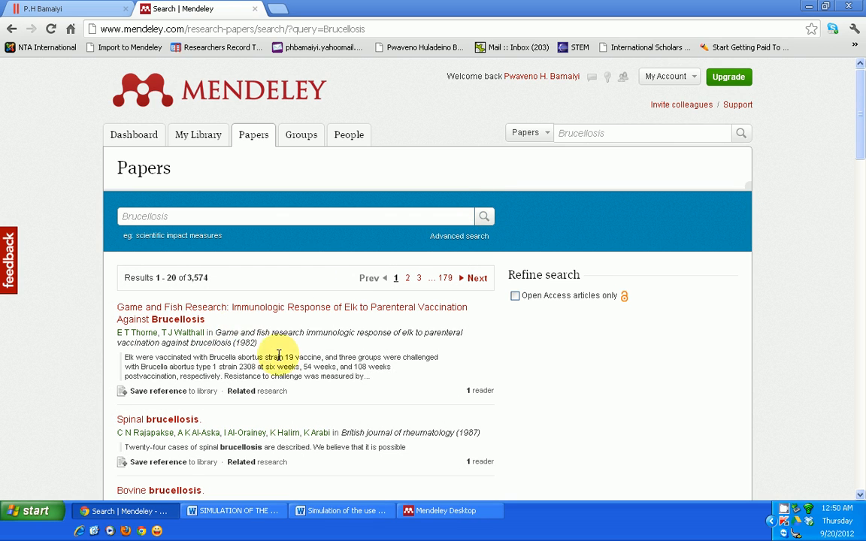
Save the reference for the elk parenteral vaccination paper in the search results to the library.
scroll(304, 391, down, 2)
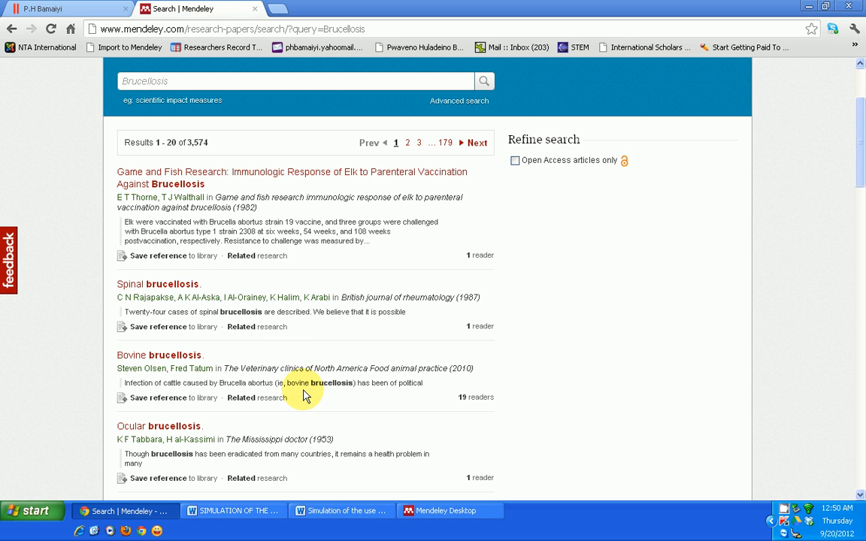
click(165, 258)
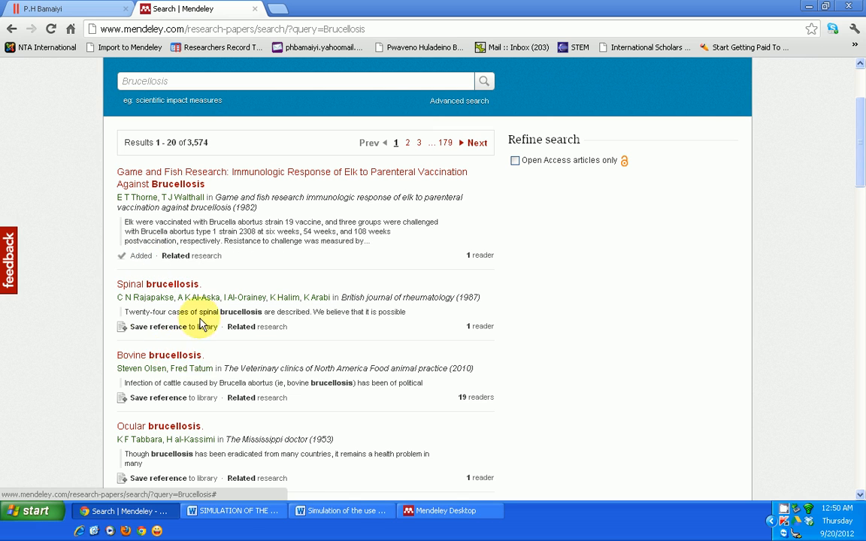
scroll(226, 412, down, 2)
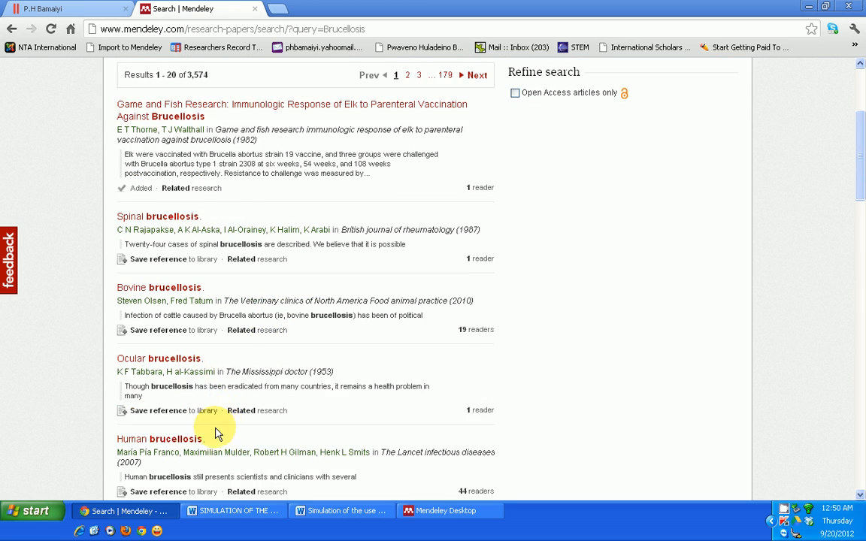
Switch the site search scope to groups and people, and set it back to papers.
scroll(308, 354, up, 4)
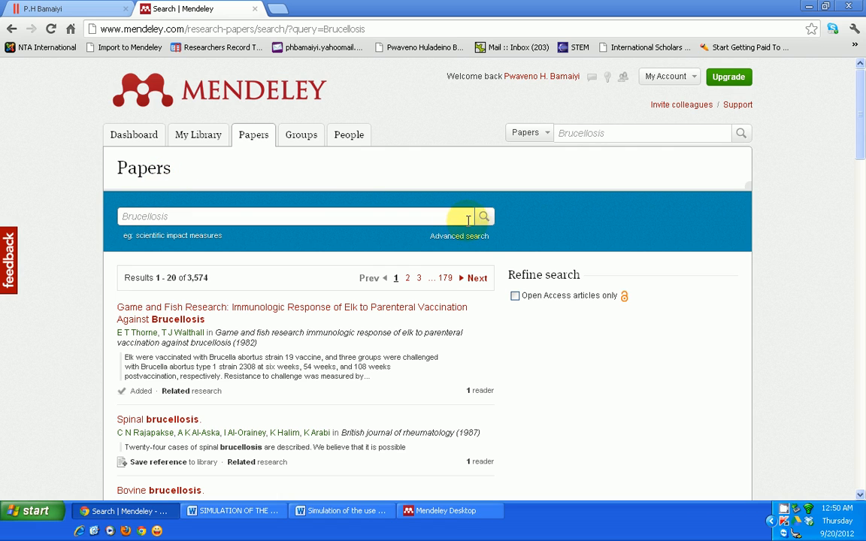
click(571, 131)
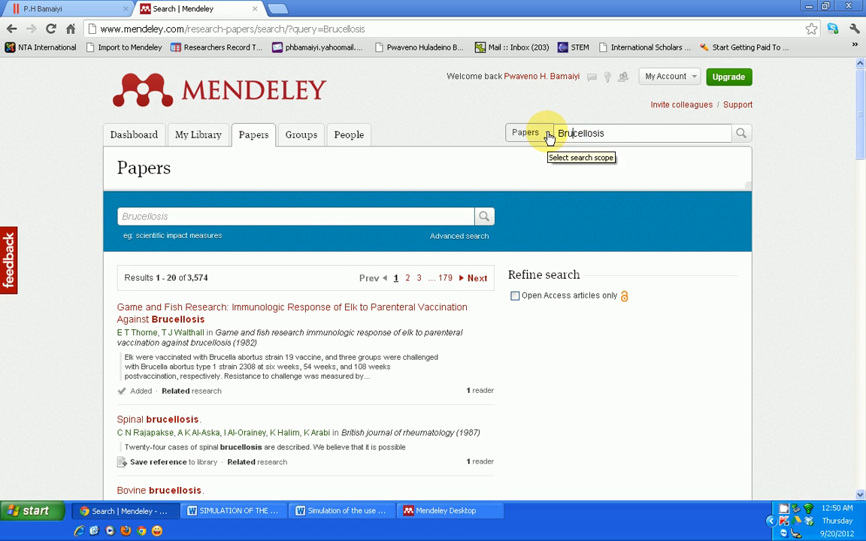
click(548, 134)
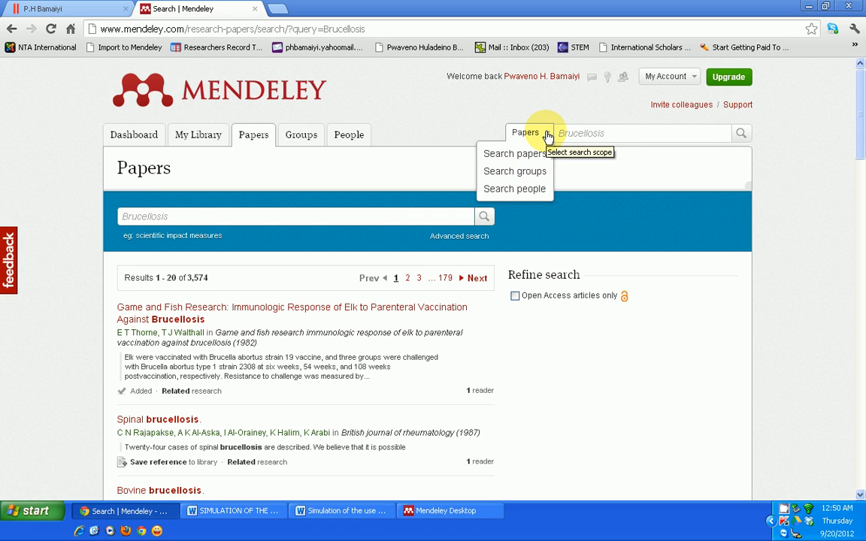
click(518, 171)
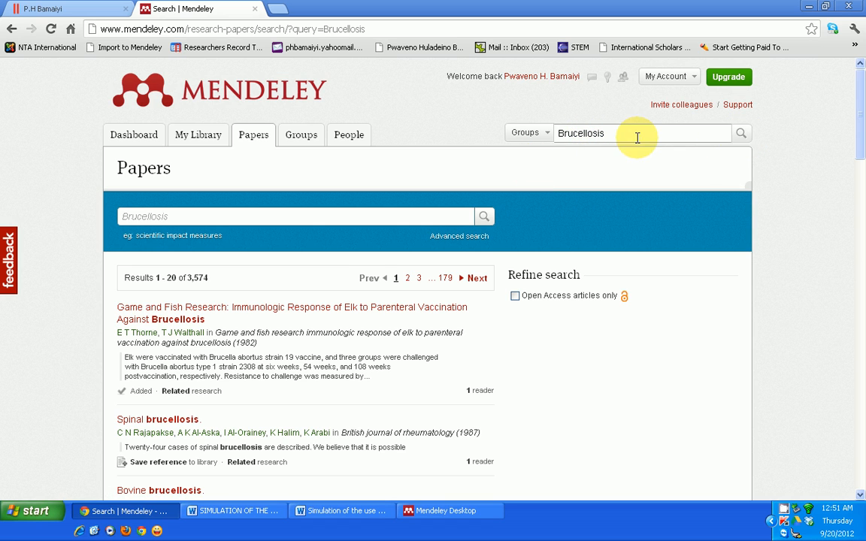
click(547, 138)
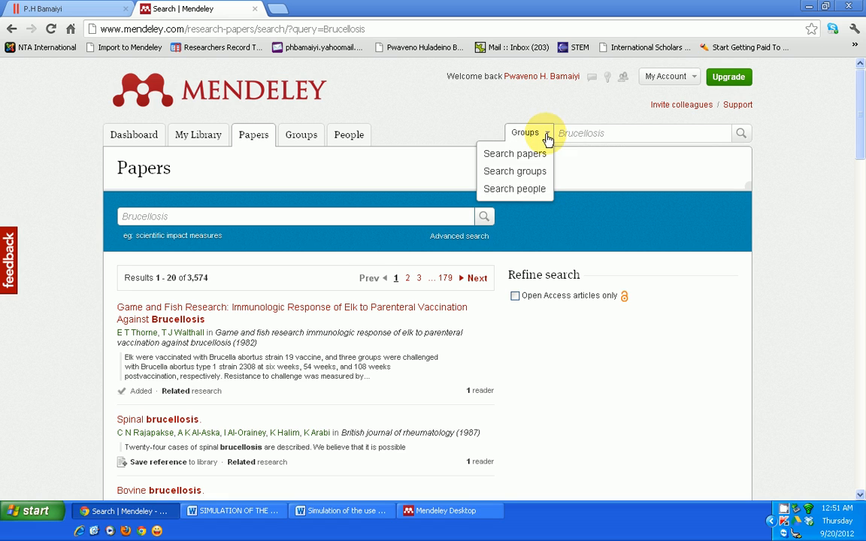
click(516, 191)
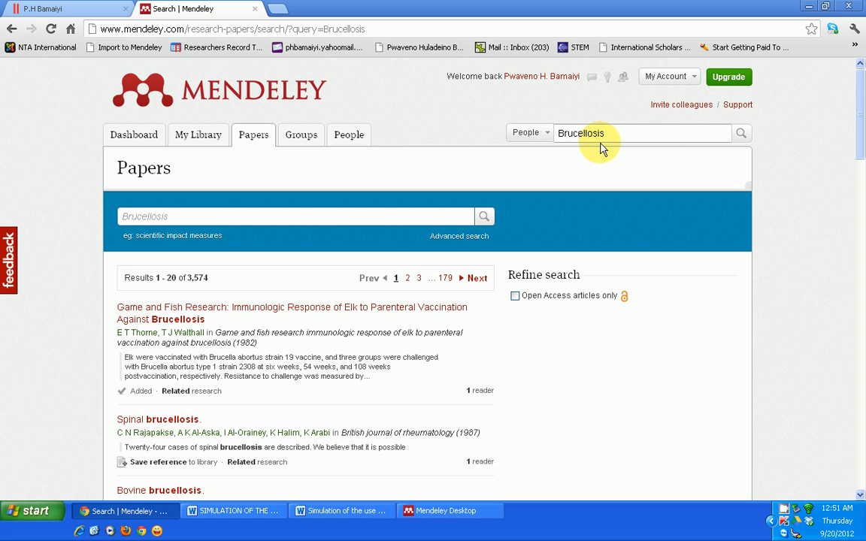
click(549, 136)
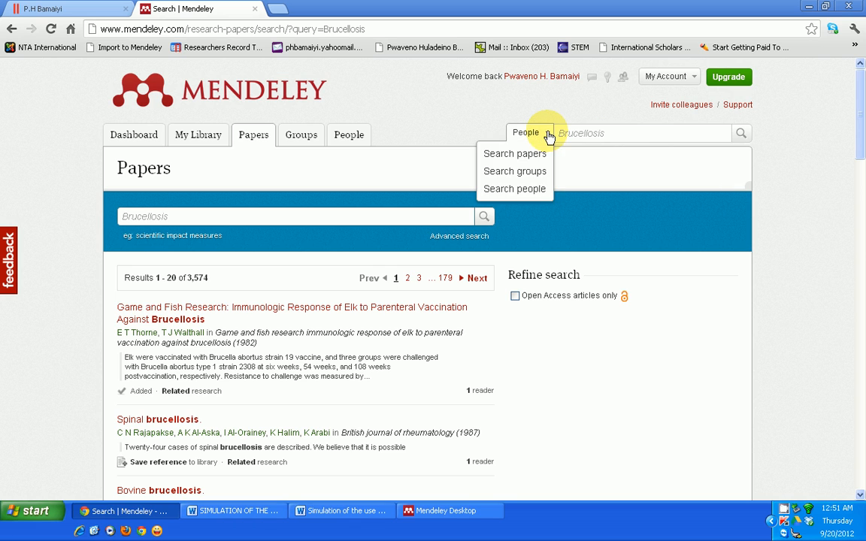
click(499, 153)
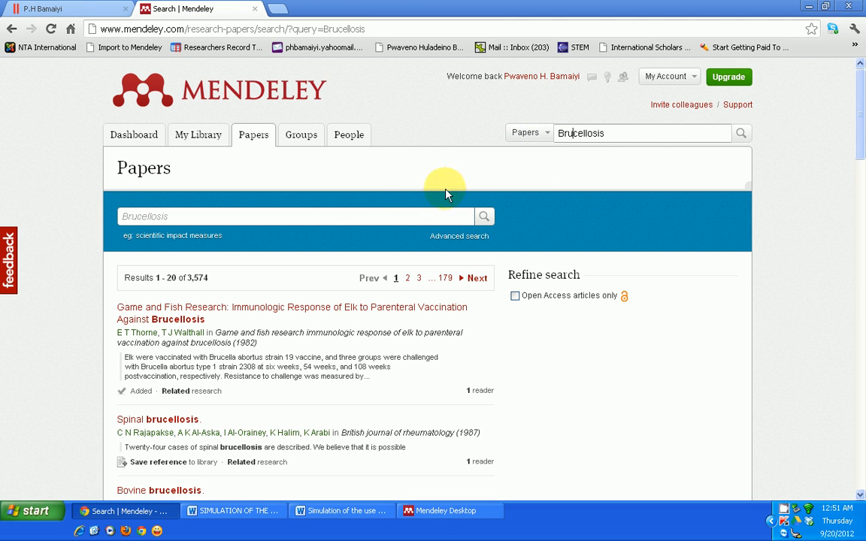
scroll(284, 201, down, 3)
scroll(284, 201, up, 3)
scroll(284, 202, down, 1)
scroll(284, 201, up, 1)
Switch to Word to view the brucellosis simulation document and the Yersinia pestis bioweapon document.
click(267, 517)
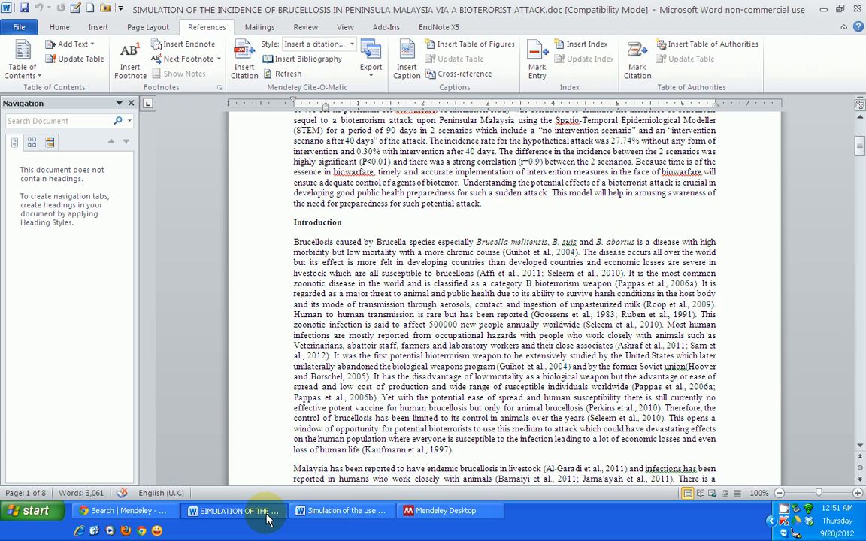
click(340, 511)
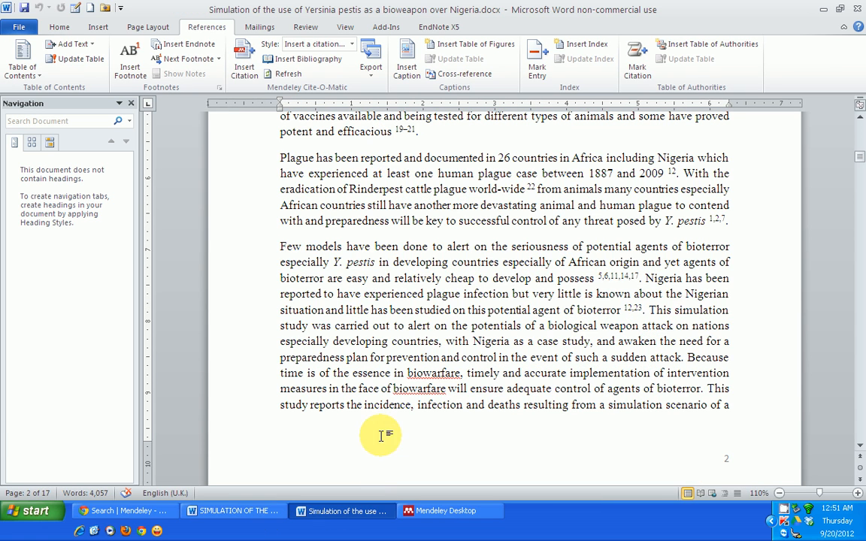
Return to the brucellosis simulation document and try to list the available Mendeley citation styles.
drag(860, 157, 855, 126)
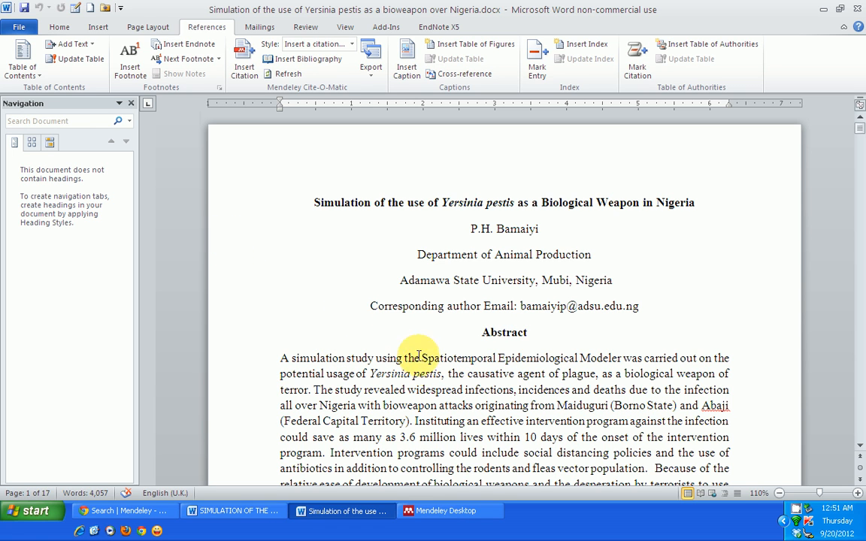
click(235, 517)
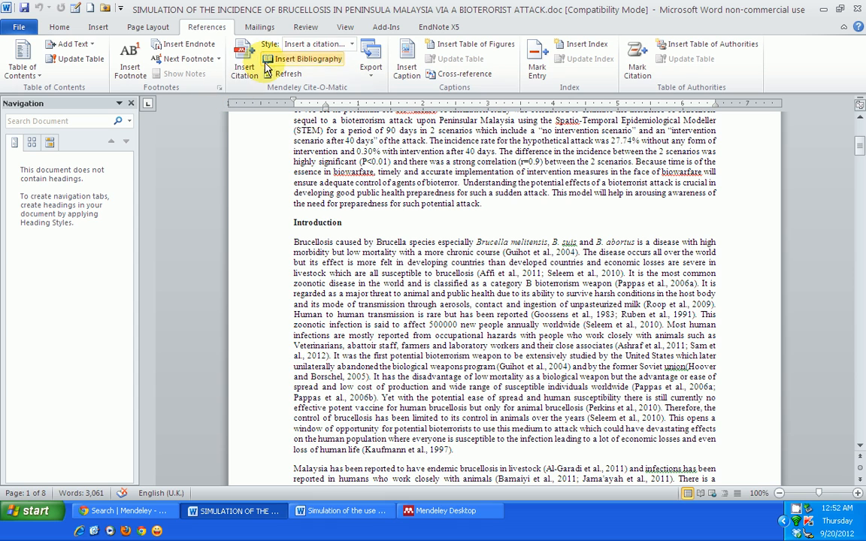
click(354, 45)
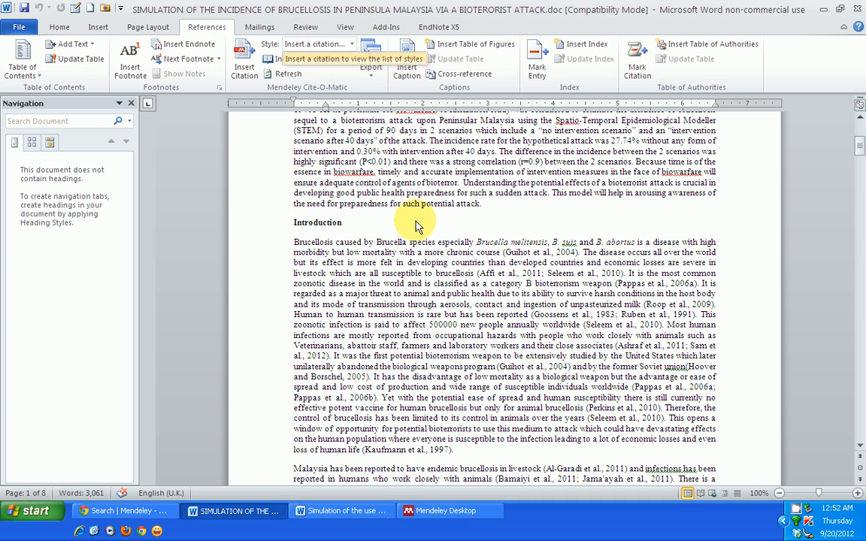
click(352, 45)
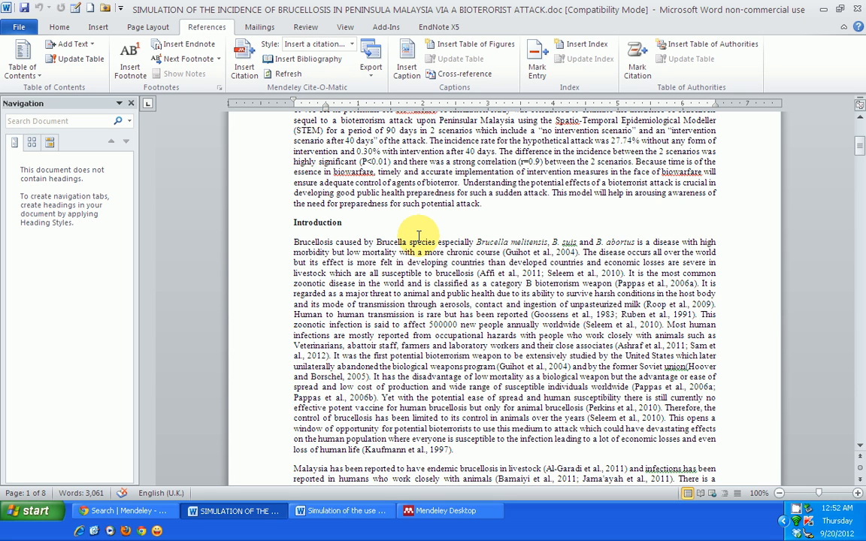
Examine the in-text citations in the brucellosis document's introduction and its reference list on page 7.
scroll(421, 257, down, 3)
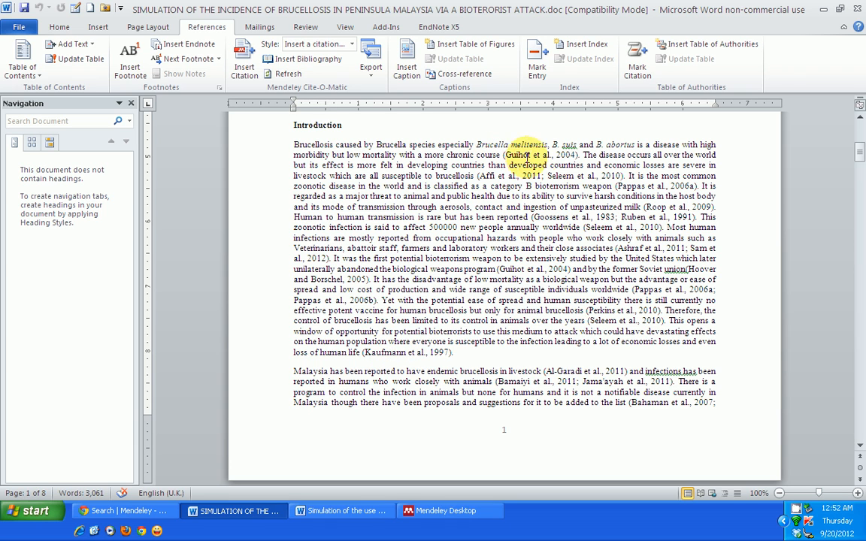
click(402, 351)
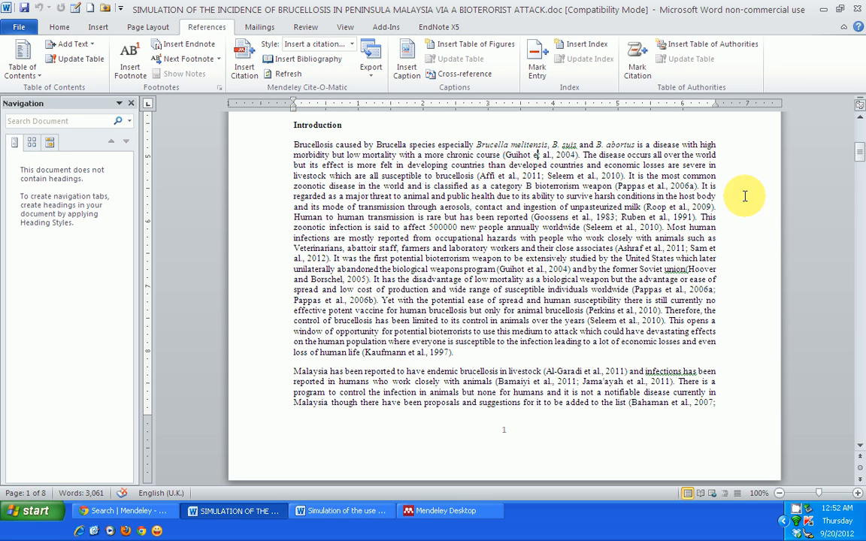
drag(857, 158, 861, 387)
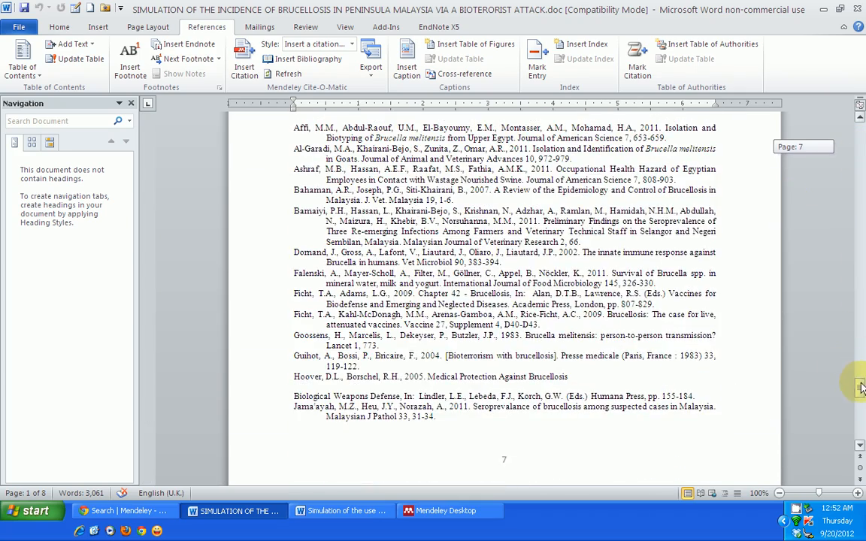
click(394, 170)
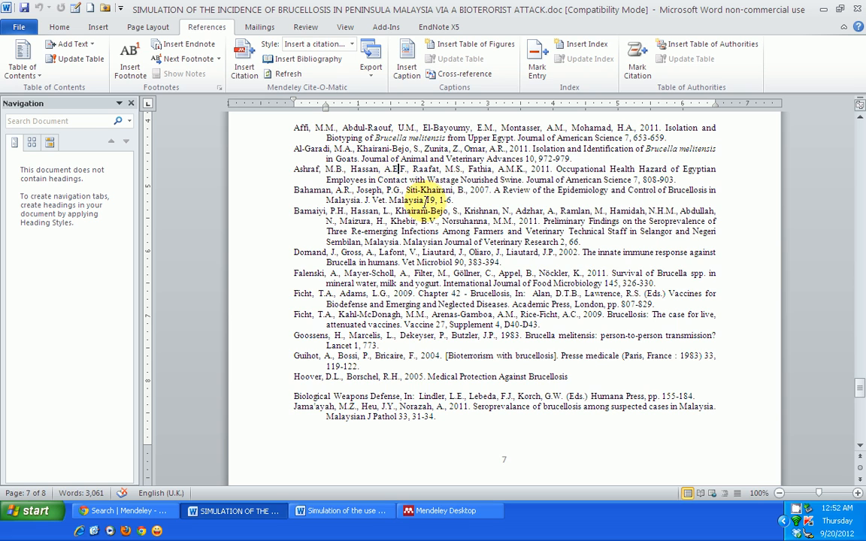
scroll(421, 191, up, 4)
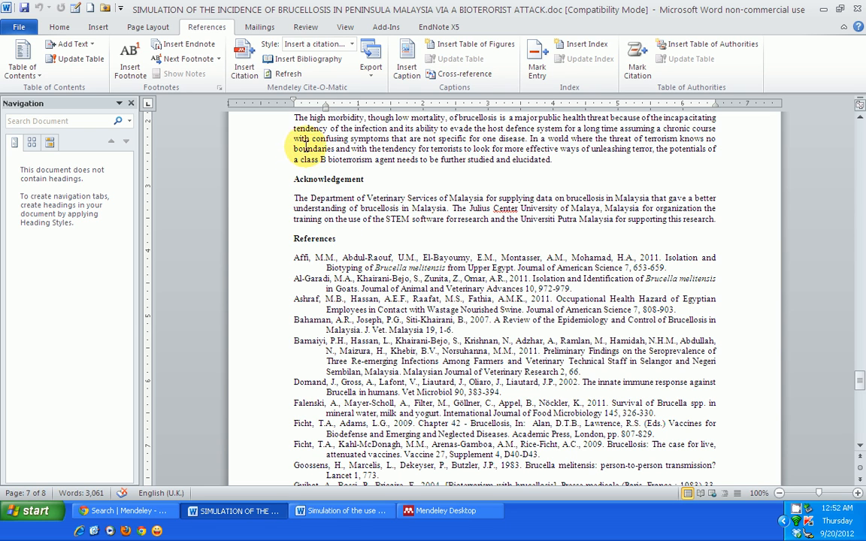
Switch to the Yersinia pestis bioweapon document and try to list its Mendeley citation styles.
click(332, 512)
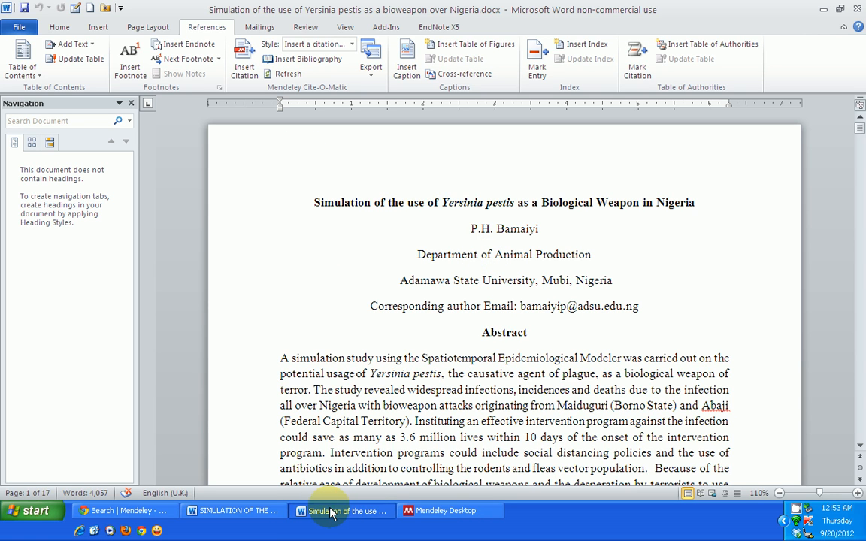
scroll(604, 259, down, 2)
scroll(544, 233, up, 1)
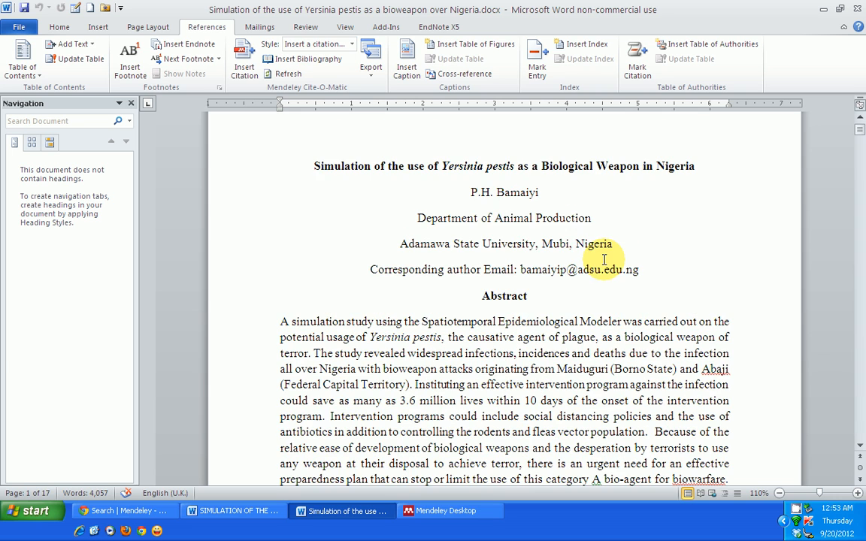
click(353, 48)
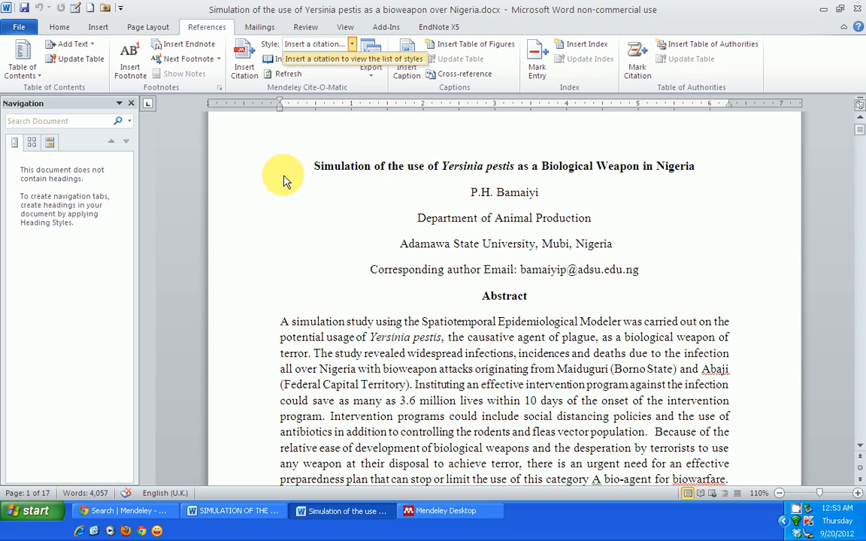
Inspect the superscript numbered citations in the Yersinia pestis document's introduction, selecting the citation fields in the text.
scroll(526, 338, down, 13)
scroll(606, 365, down, 4)
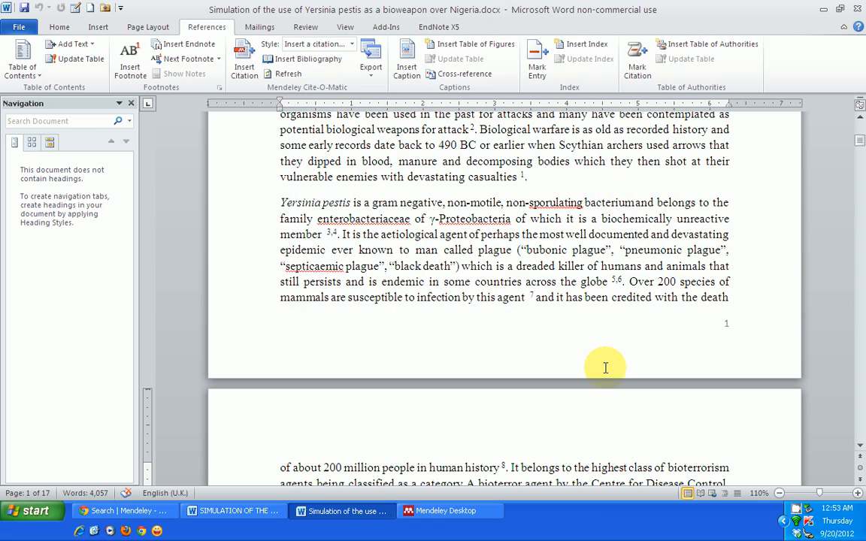
click(331, 232)
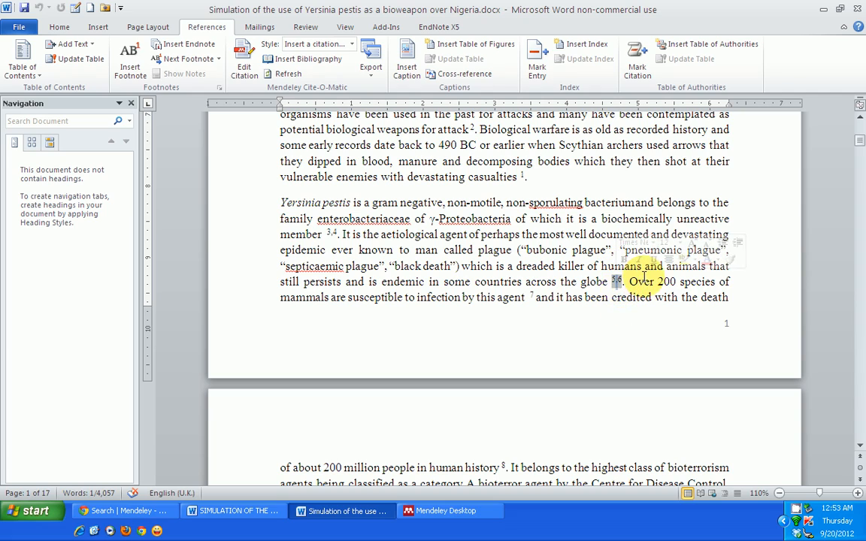
Select the bibliography under the References heading on page 14 and refresh the document's Mendeley citations.
scroll(822, 260, down, 7)
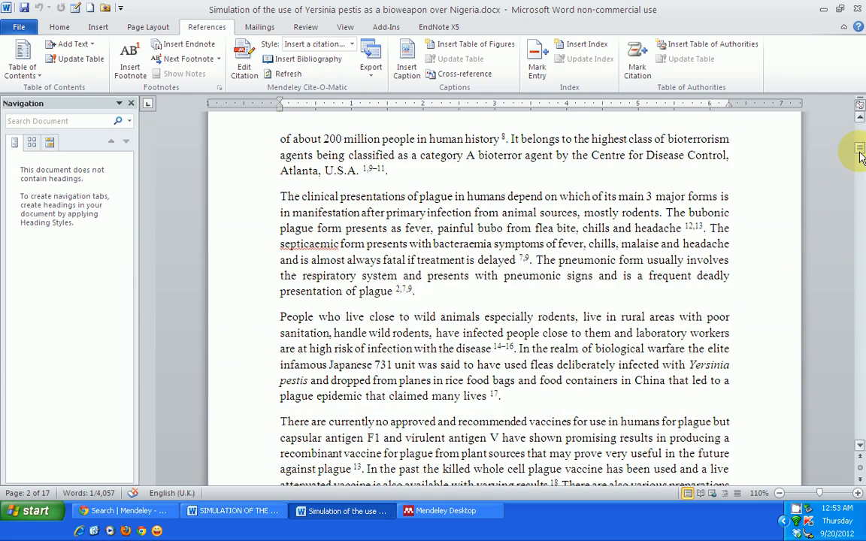
drag(860, 148, 861, 385)
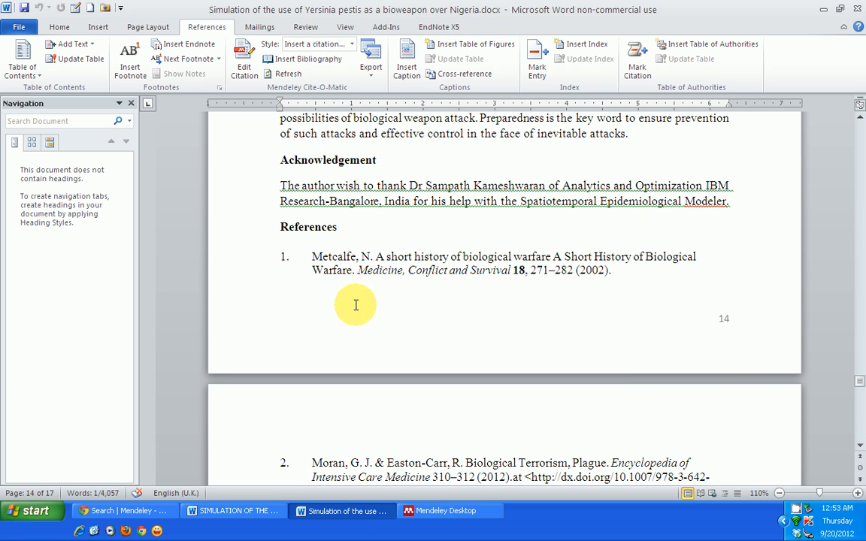
click(315, 257)
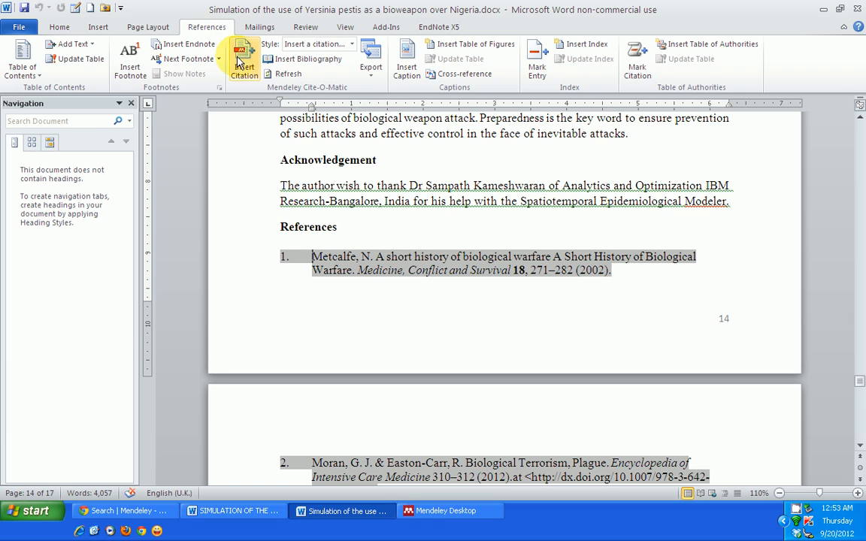
click(288, 75)
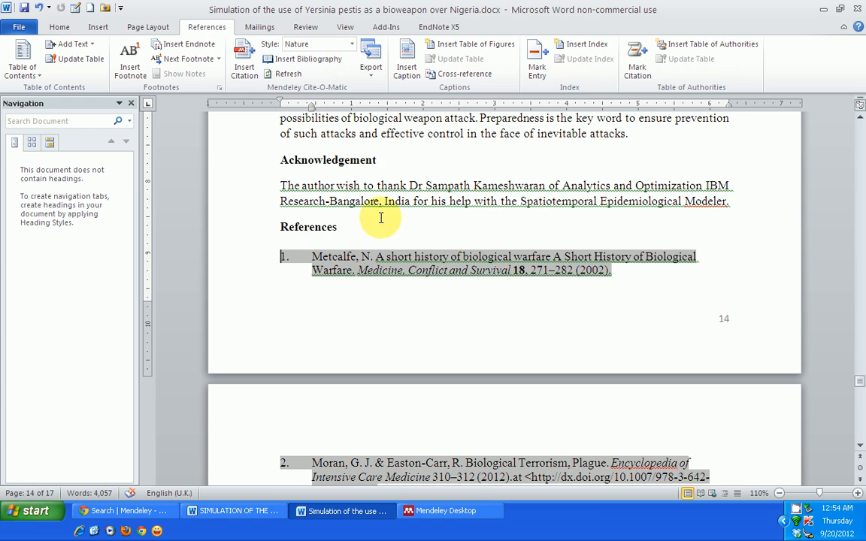
Change the Mendeley citation style to Acta Tropica and check the reformatted citations and reference list.
scroll(547, 250, up, 9)
scroll(560, 249, up, 3)
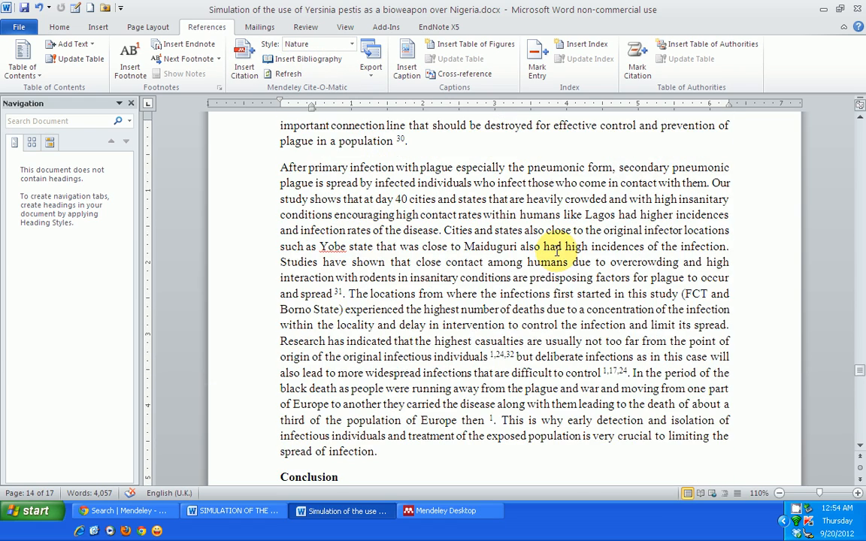
scroll(469, 342, up, 4)
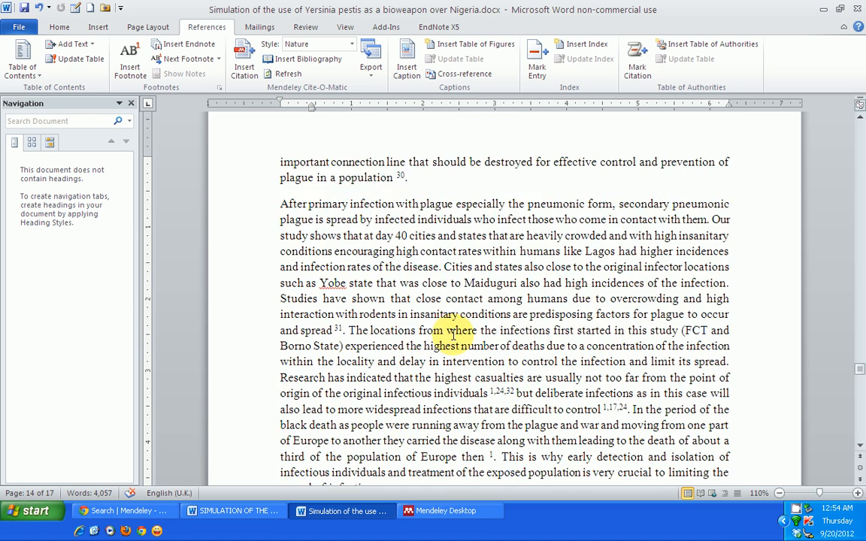
click(352, 45)
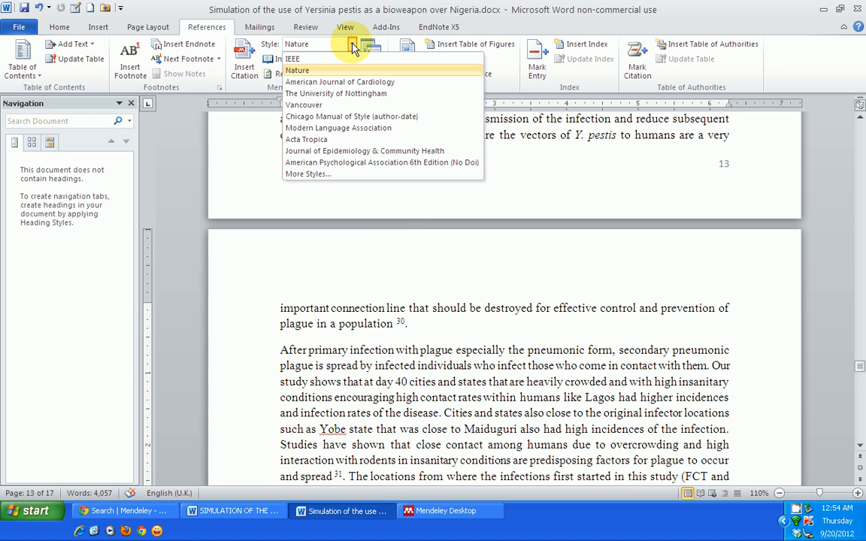
click(307, 140)
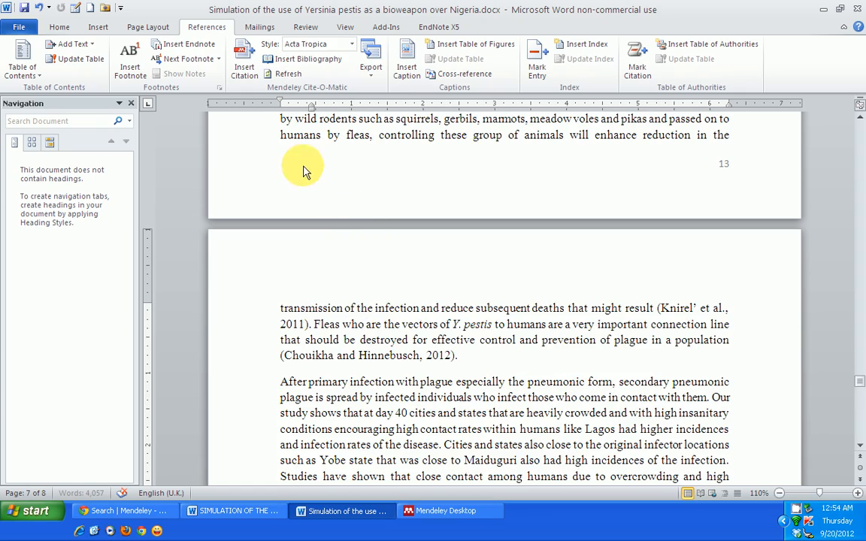
scroll(348, 354, down, 11)
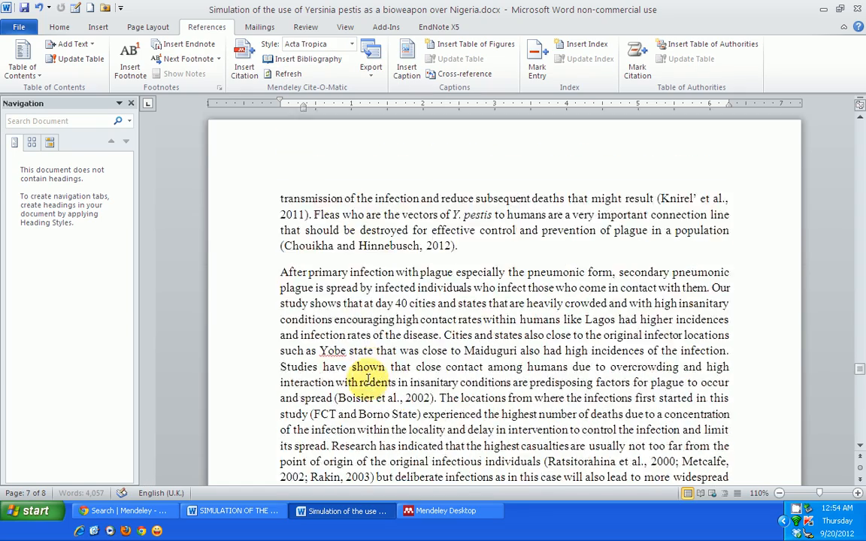
scroll(375, 286, down, 12)
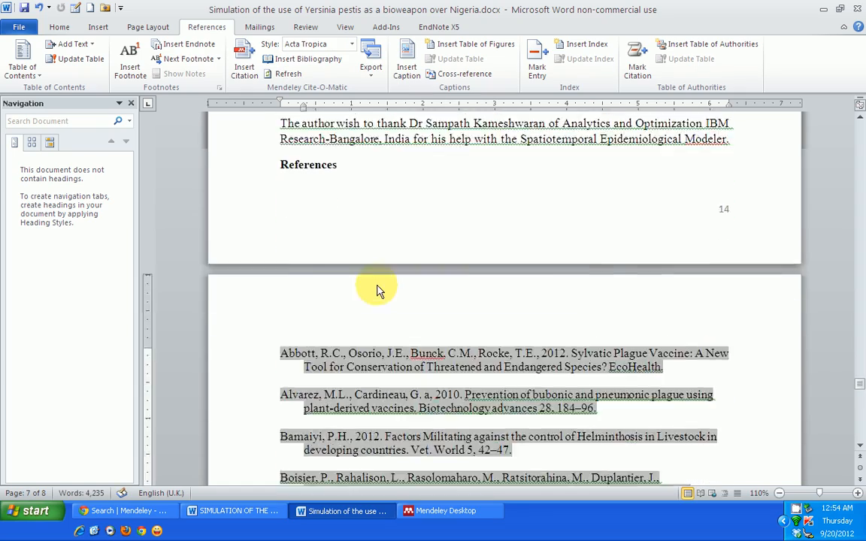
Change the Mendeley citation style to The University of Nottingham.
scroll(379, 282, up, 8)
scroll(376, 272, up, 5)
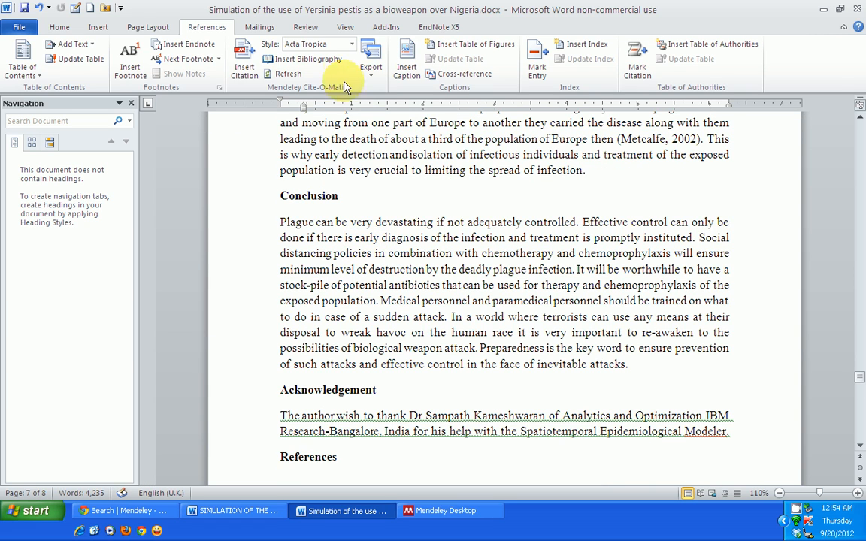
click(352, 44)
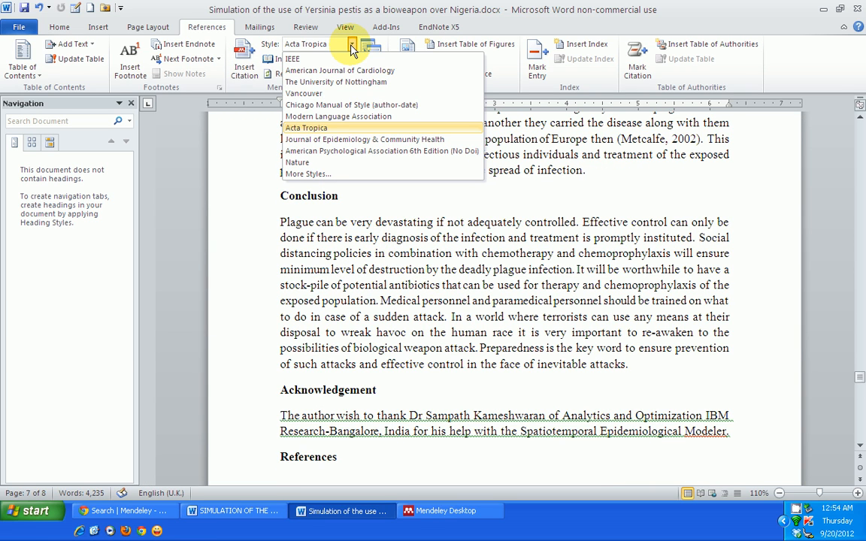
click(316, 82)
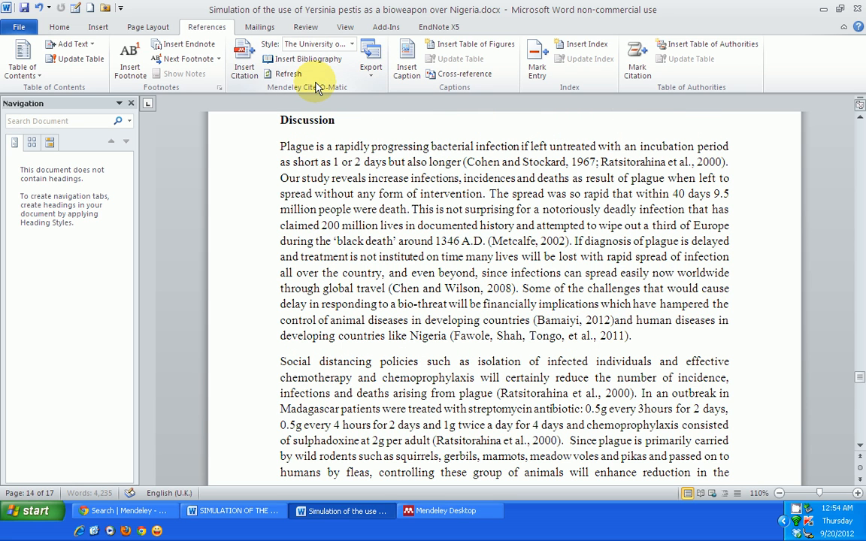
Review the reformatted in-text citations and reference list, from the discussion and bibliography back to the introduction.
scroll(546, 285, down, 3)
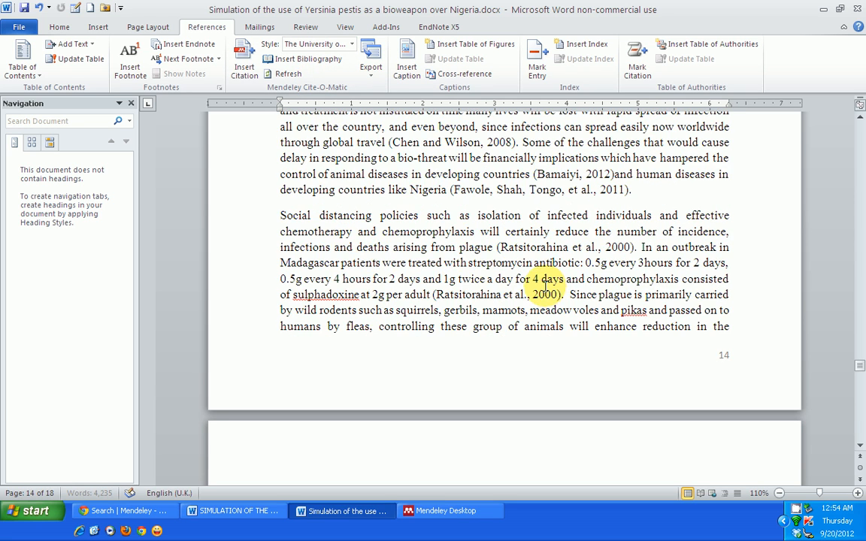
scroll(547, 282, down, 10)
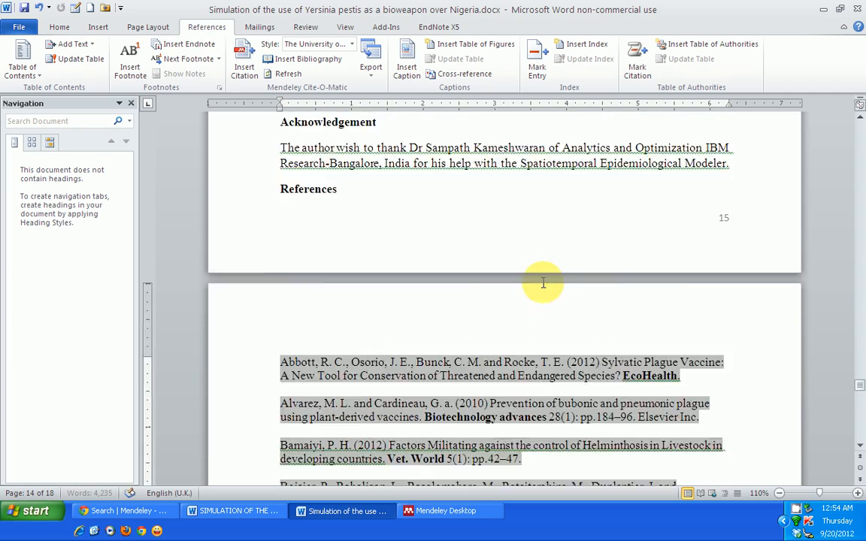
scroll(543, 282, down, 15)
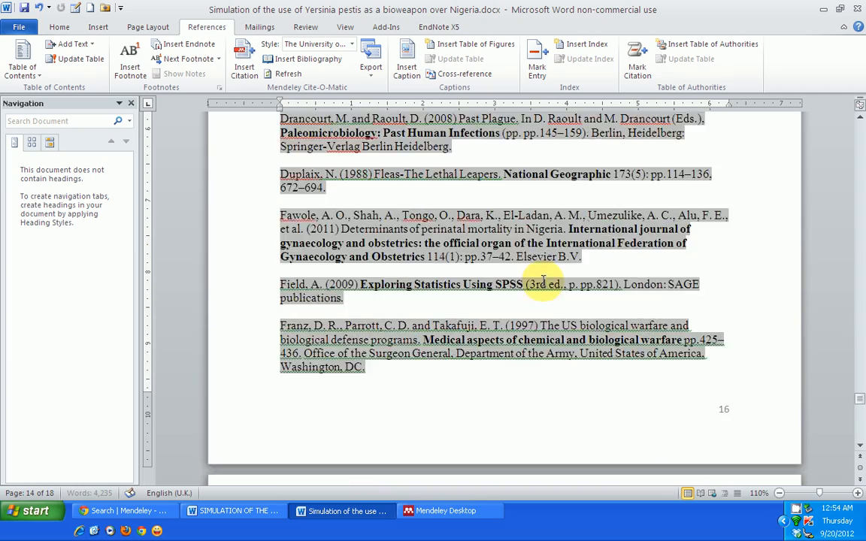
scroll(541, 280, up, 20)
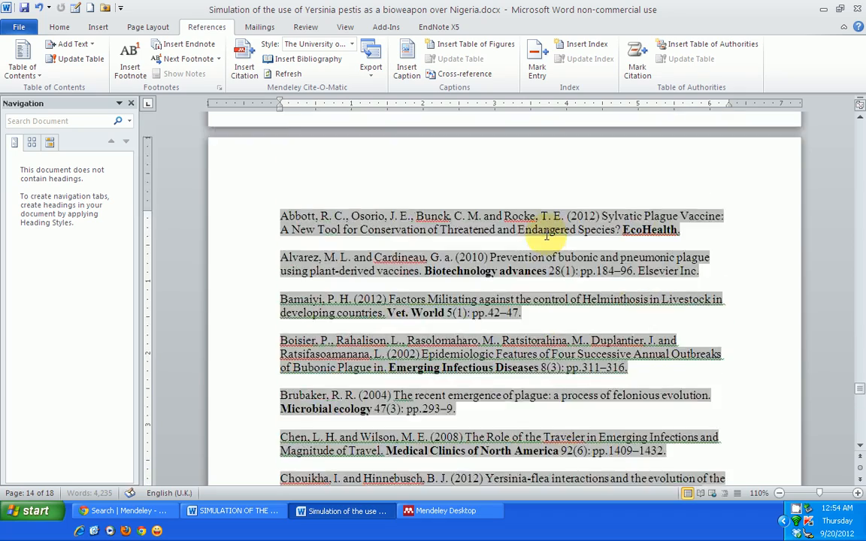
scroll(538, 229, up, 20)
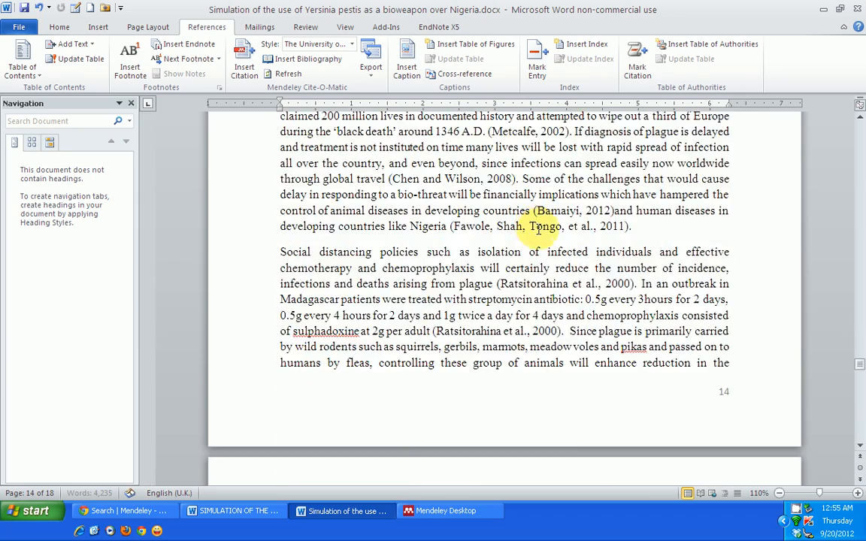
scroll(526, 219, up, 10)
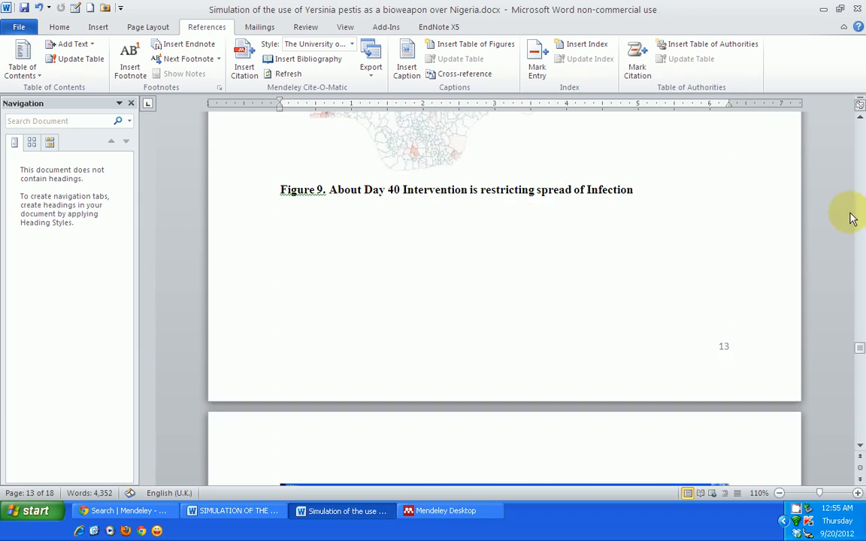
drag(860, 348, 859, 128)
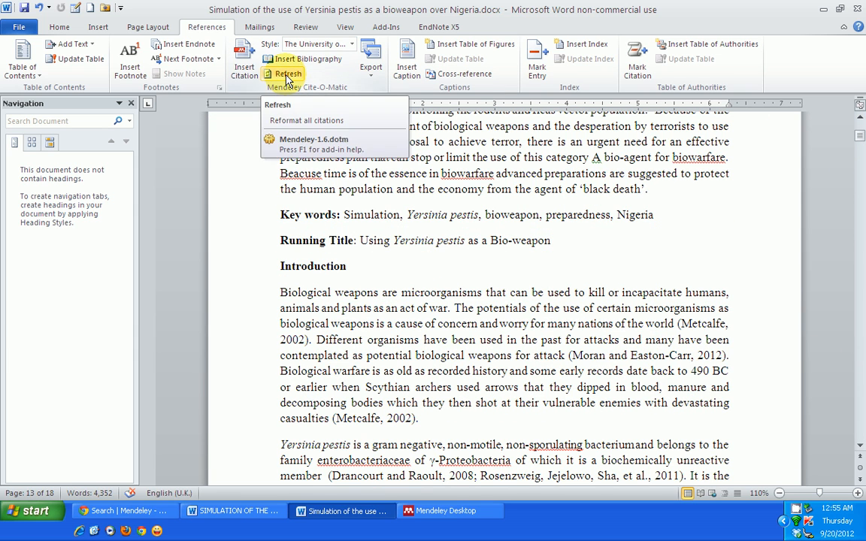
Switch to Mendeley Desktop and view the details of the Brucella abortus genome paper and the first Brucella melitensis 16M paper.
click(445, 511)
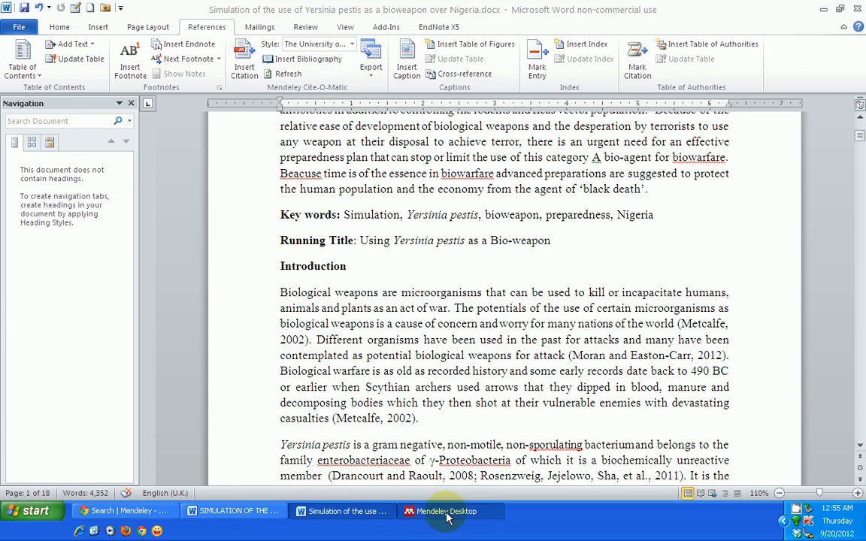
click(244, 217)
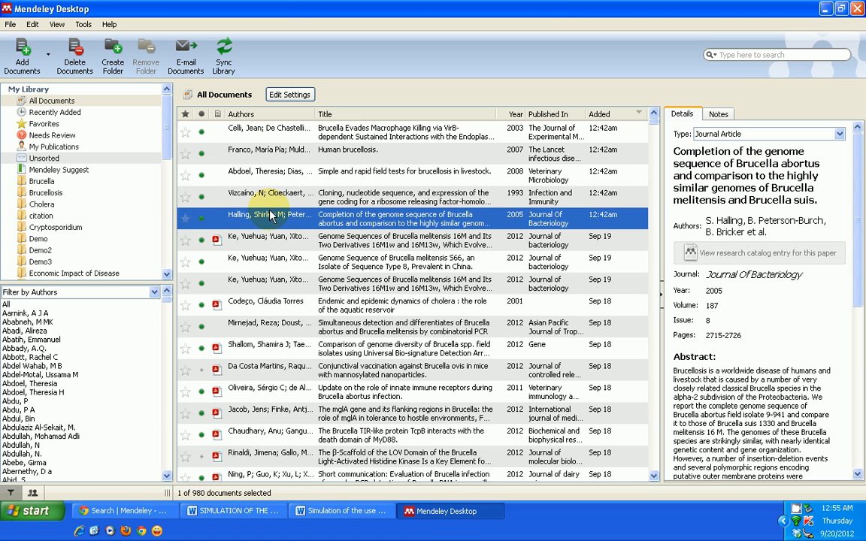
click(260, 242)
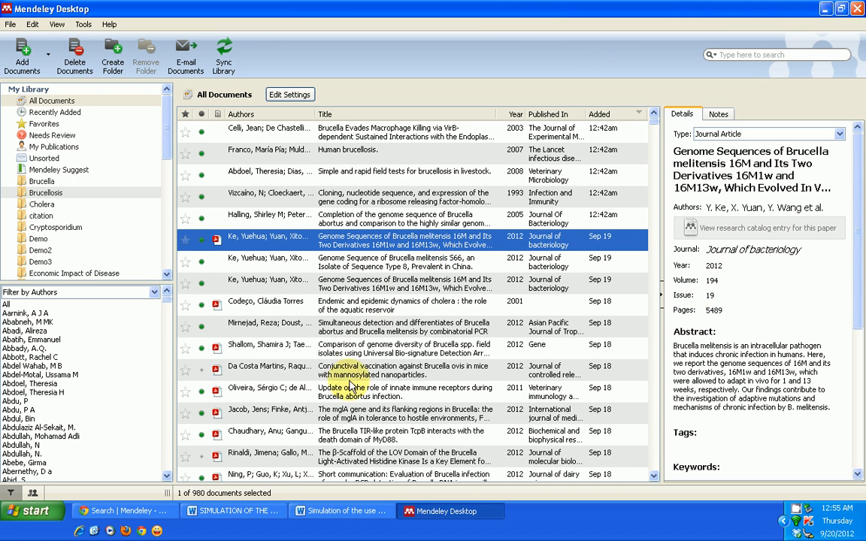
Return to the Yersinia pestis Word document and review the introduction's in-text citations, ending back at the title page.
click(337, 515)
scroll(549, 338, down, 4)
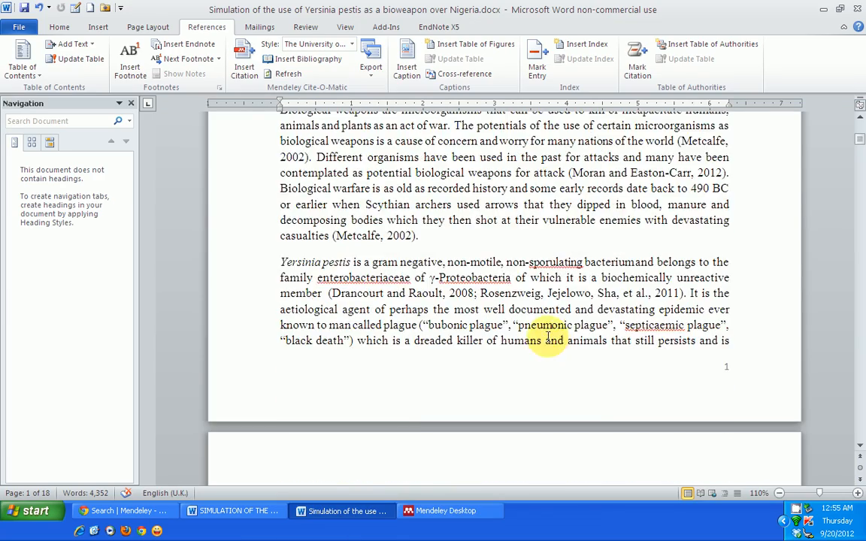
scroll(548, 338, down, 15)
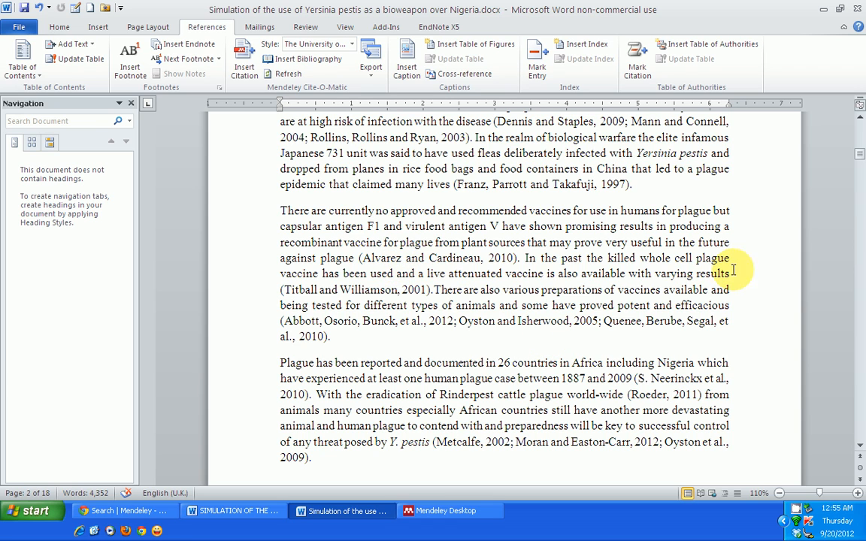
mouse_move(860, 156)
mouse_down()
mouse_move(856, 128)
mouse_move(831, 271)
mouse_move(850, 415)
mouse_move(849, 142)
mouse_up()
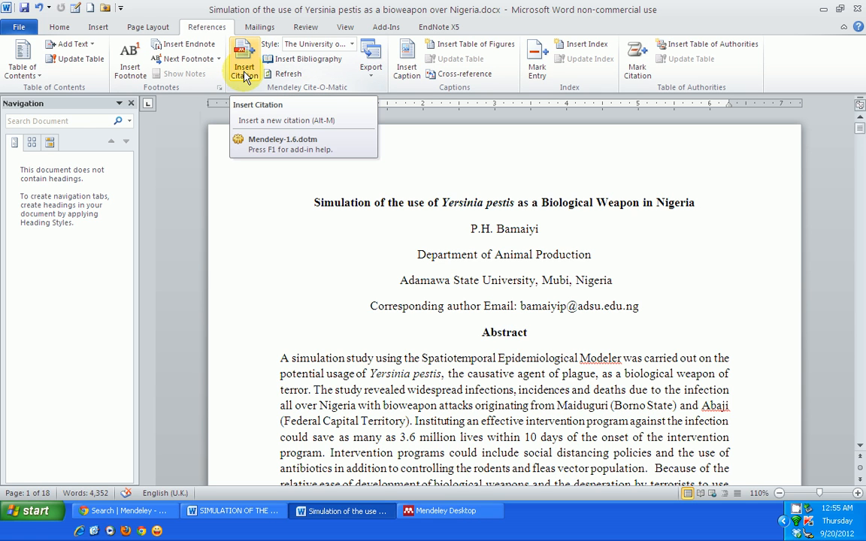
click(436, 516)
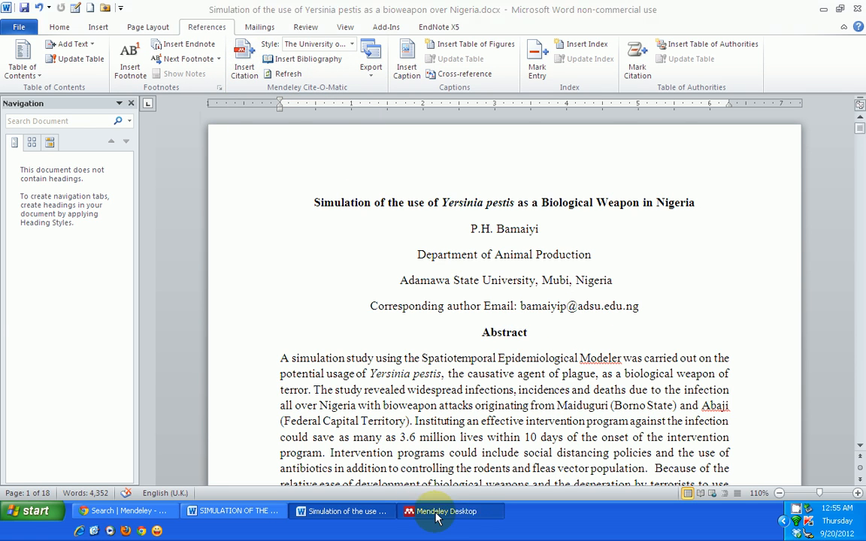
click(335, 519)
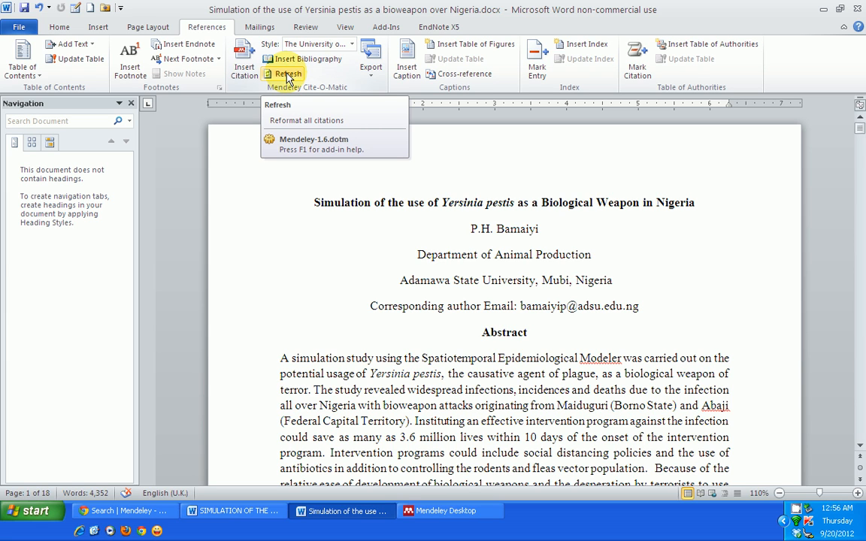
click(436, 513)
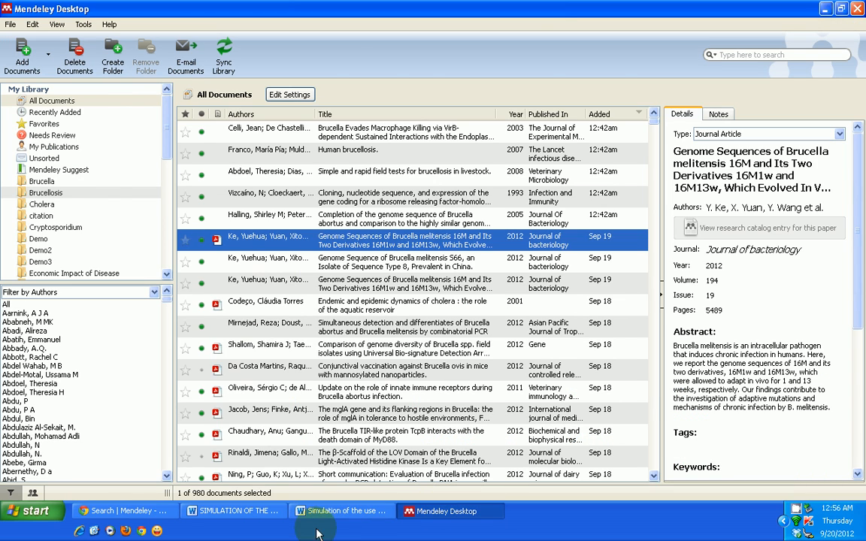
click(342, 511)
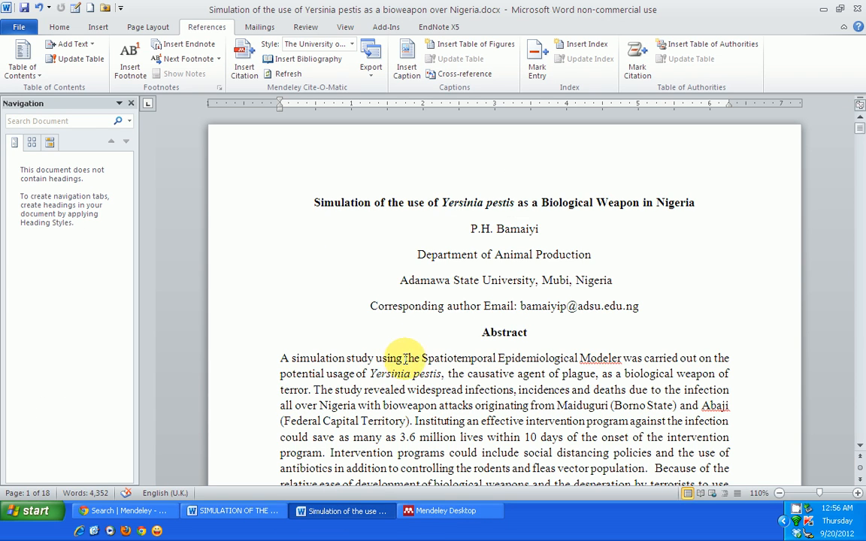
scroll(399, 360, down, 1)
scroll(394, 353, up, 1)
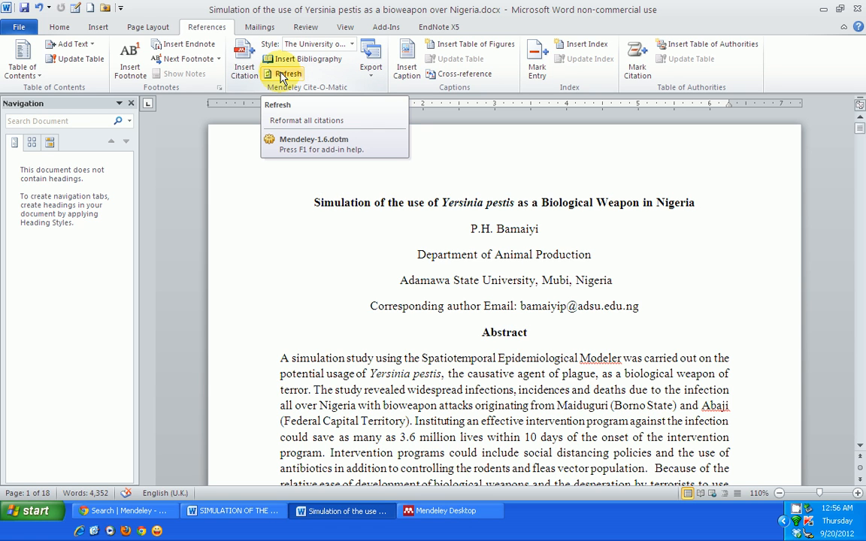
scroll(513, 359, down, 1)
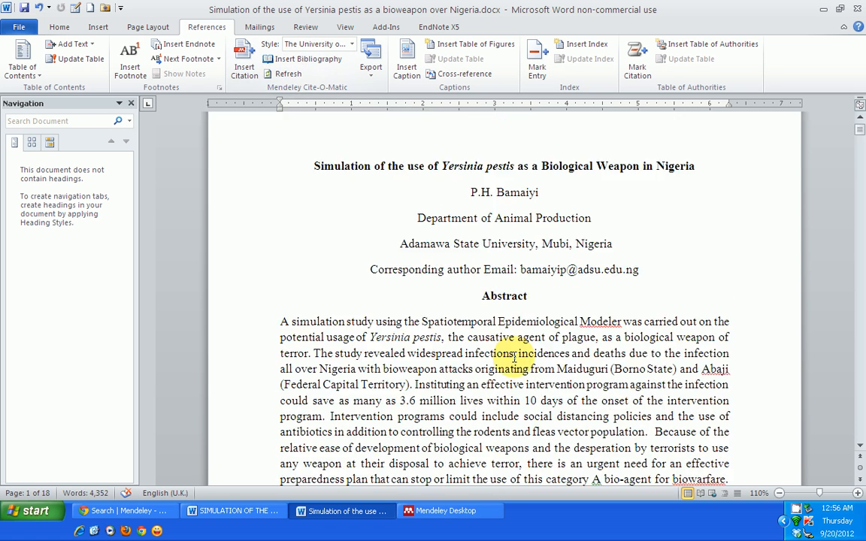
scroll(513, 356, up, 1)
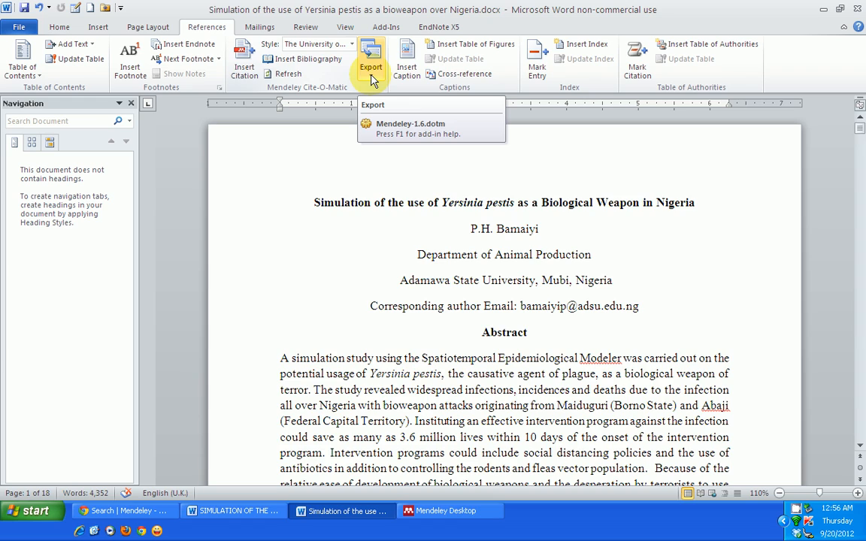
Inspect the citation fields closing the introduction's first paragraph and opening its Yersinia pestis paragraph, then deselect them.
scroll(474, 318, down, 15)
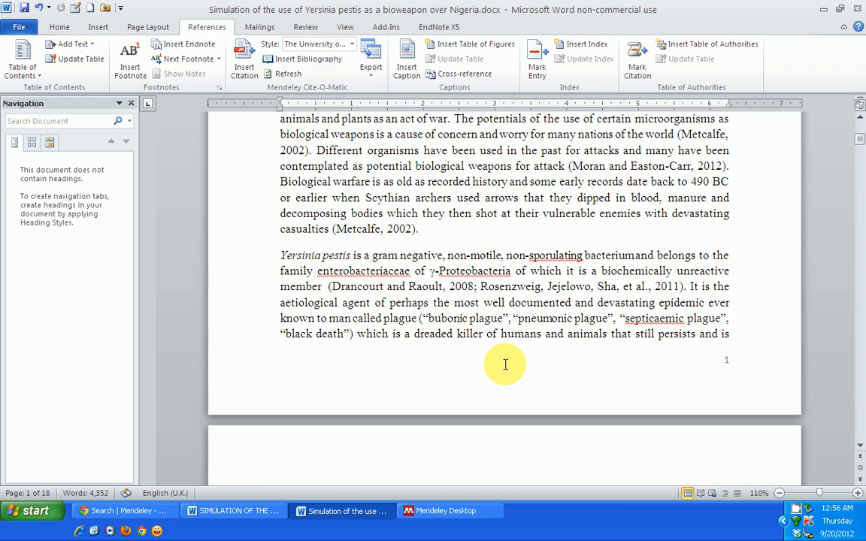
click(357, 229)
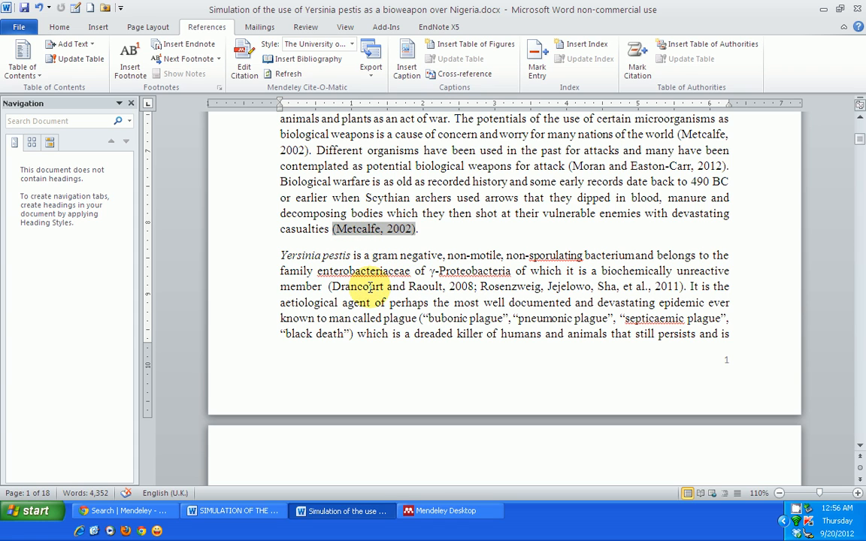
click(370, 286)
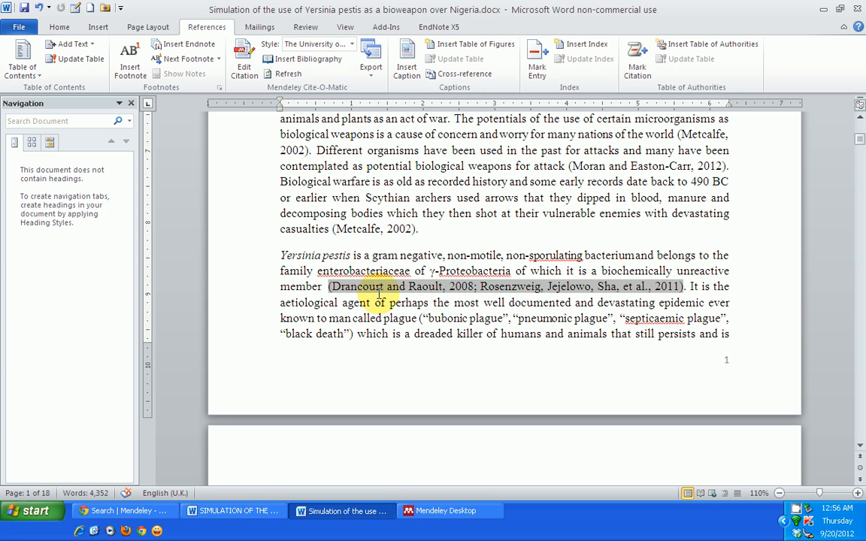
click(347, 227)
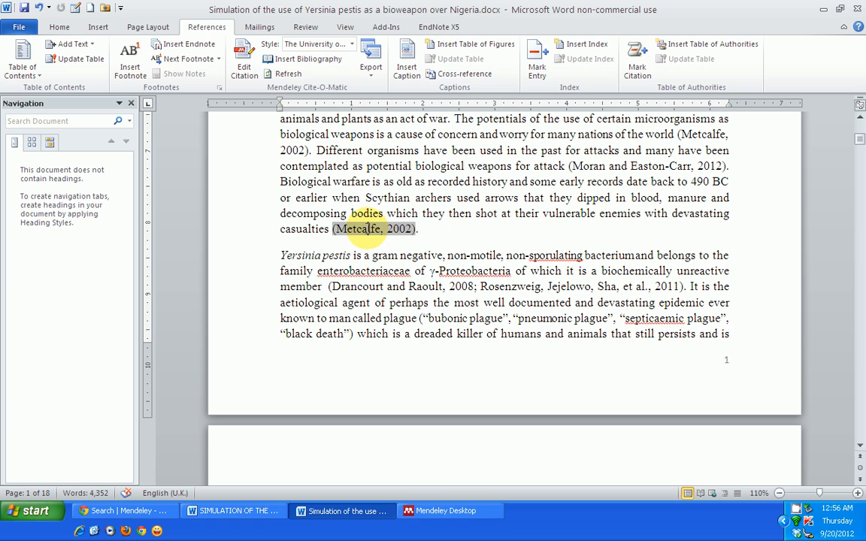
click(451, 228)
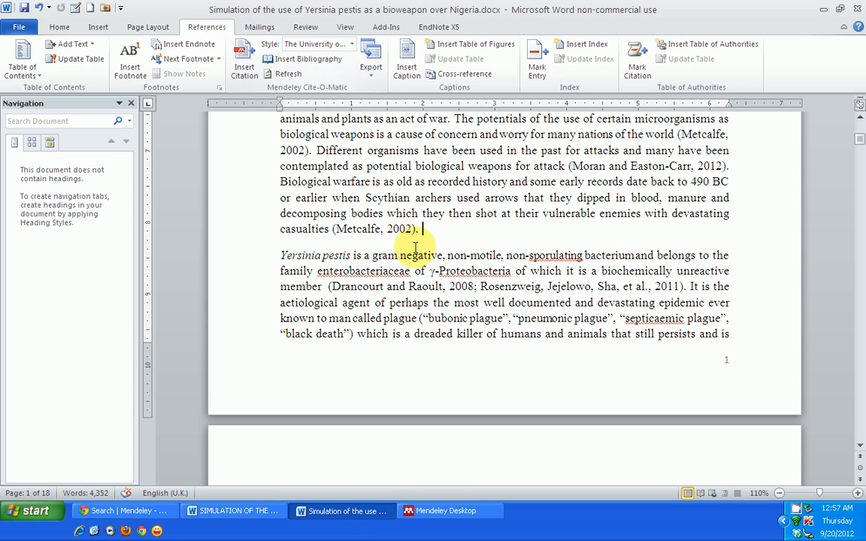
Switch to Mendeley Desktop and open the PDF on brucellosis in Italy during 1997-2002 from the Brucella folder.
click(444, 512)
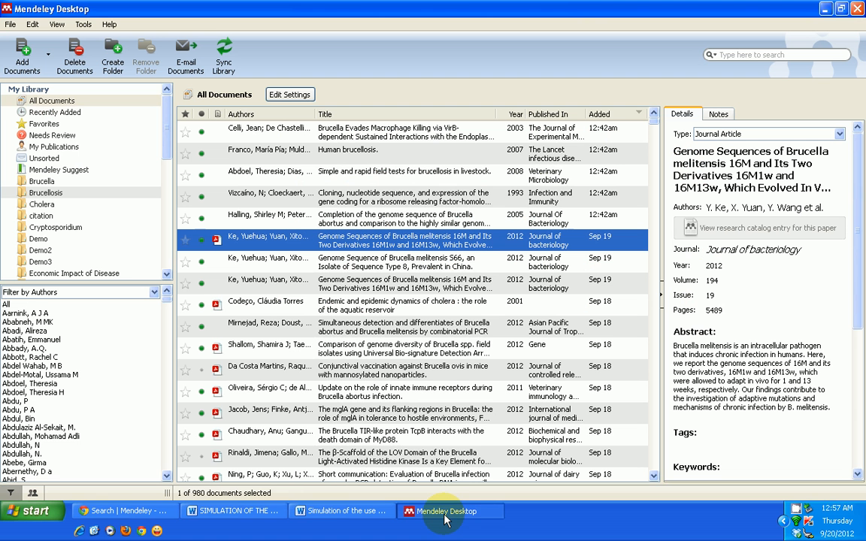
click(168, 138)
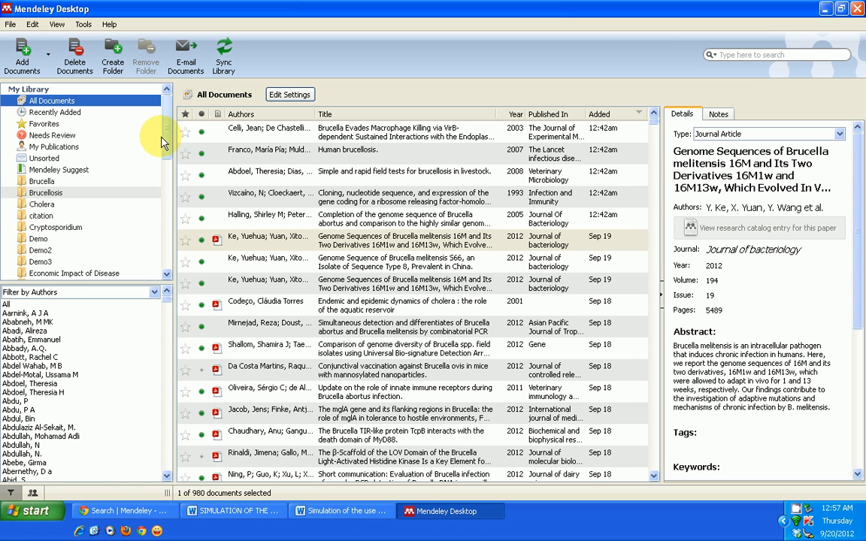
click(39, 182)
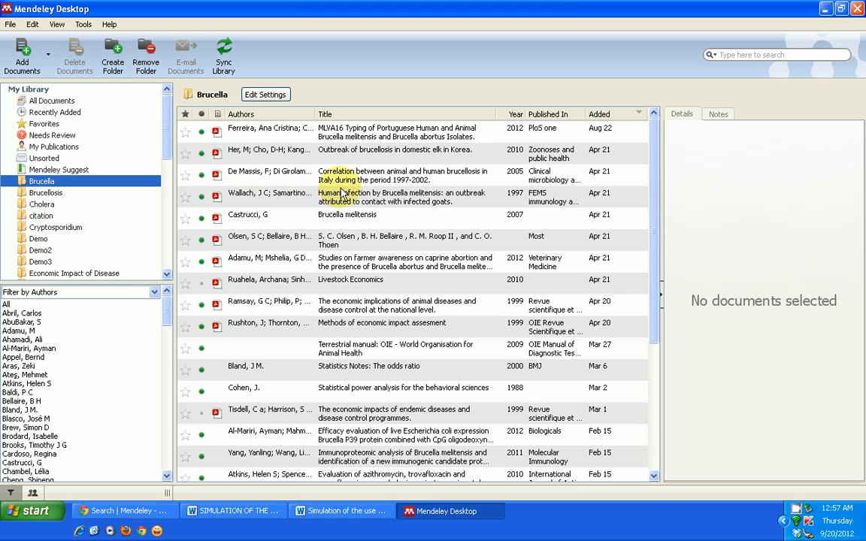
click(216, 178)
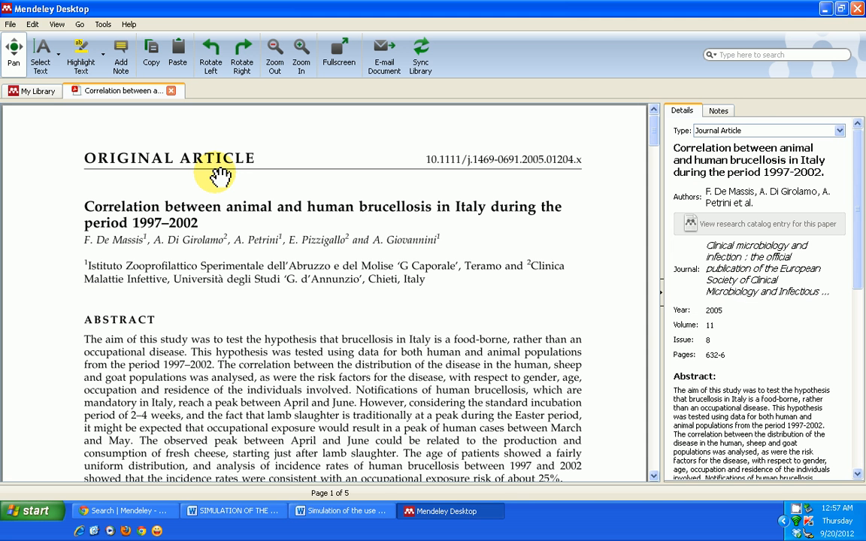
Return to the library and open the PDF of the paper on human Brucella melitensis infection from infected goats.
click(31, 93)
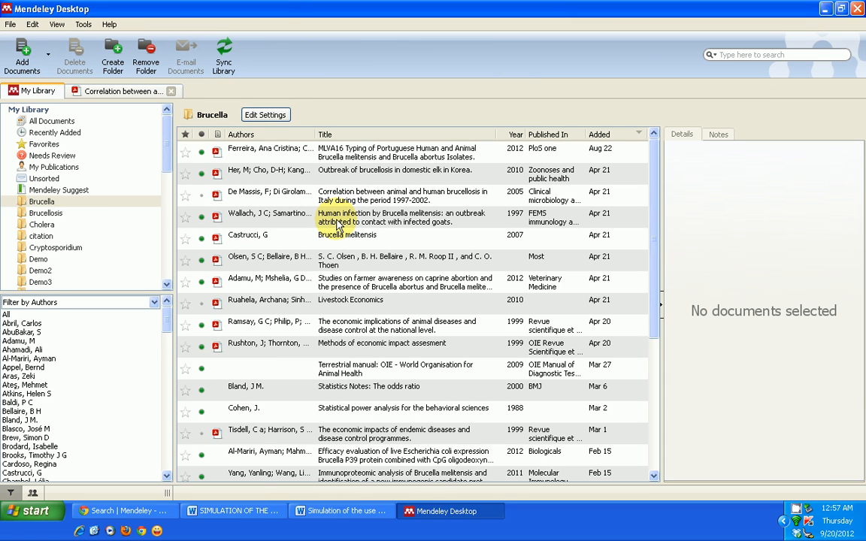
click(378, 224)
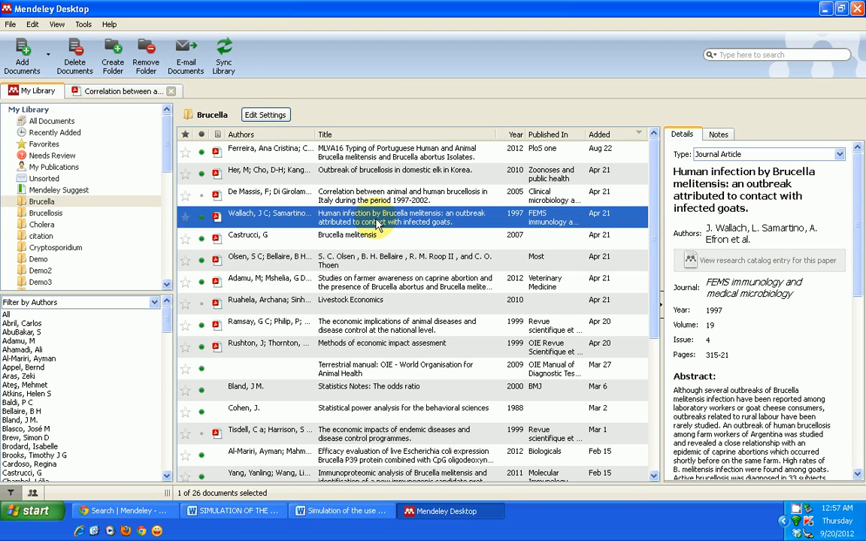
double_click(378, 224)
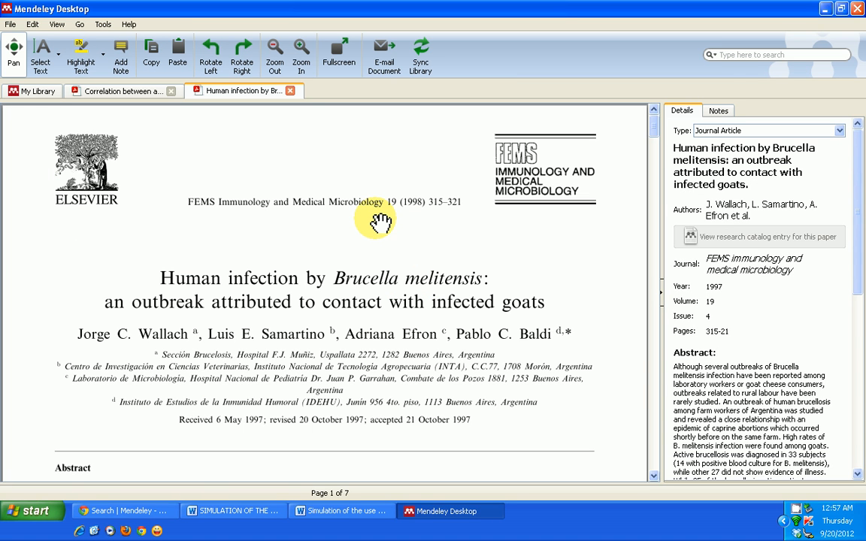
From the library, open the PDF attached to the details of the paper on the economic implications of animal diseases.
click(31, 94)
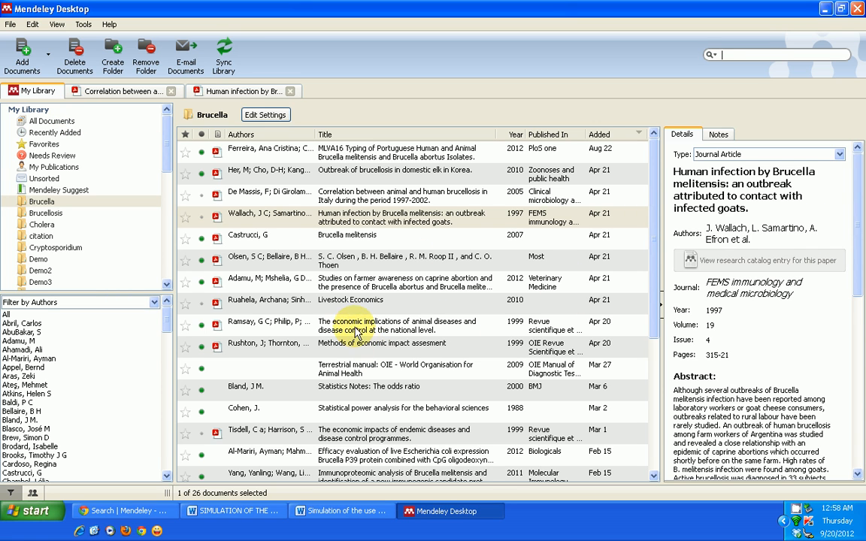
click(345, 325)
drag(856, 273, 845, 441)
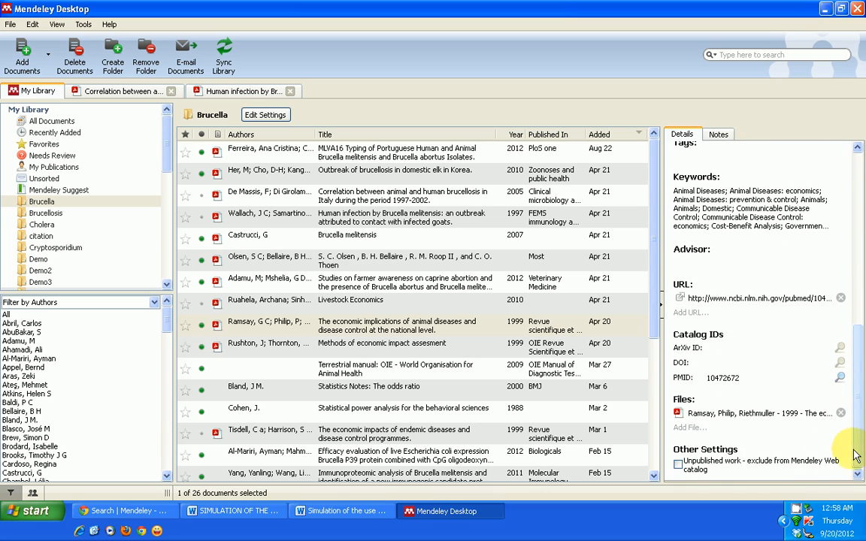
click(678, 416)
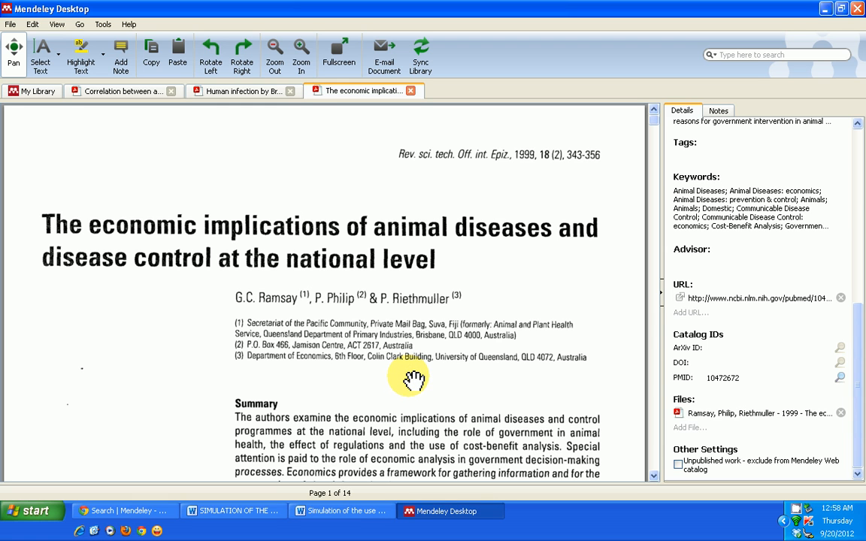
Open the Brucella melitensis human infection paper externally in Adobe Reader, maximize it, and return to the Brucella folder in Mendeley Desktop.
click(23, 92)
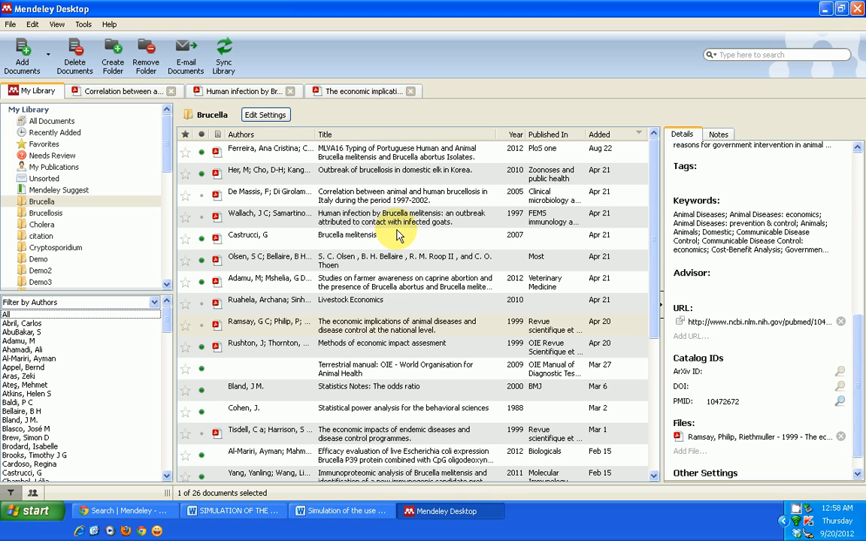
click(342, 218)
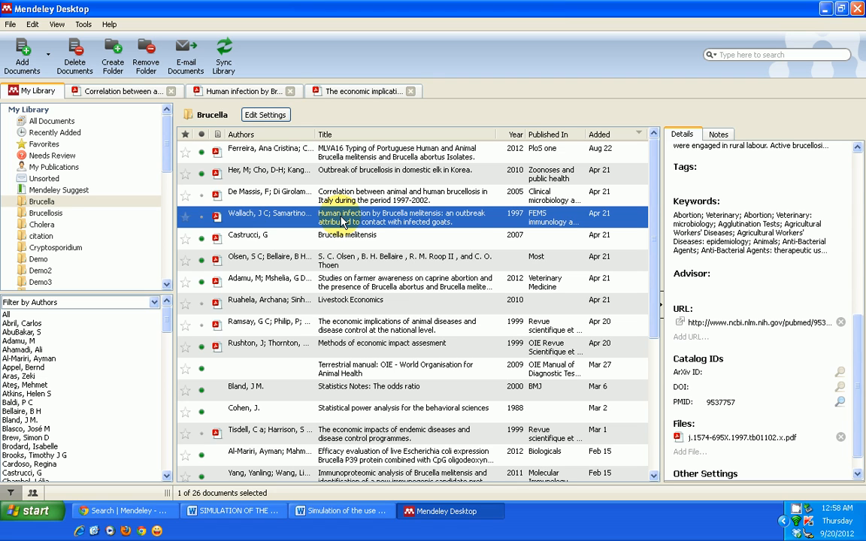
right_click(343, 219)
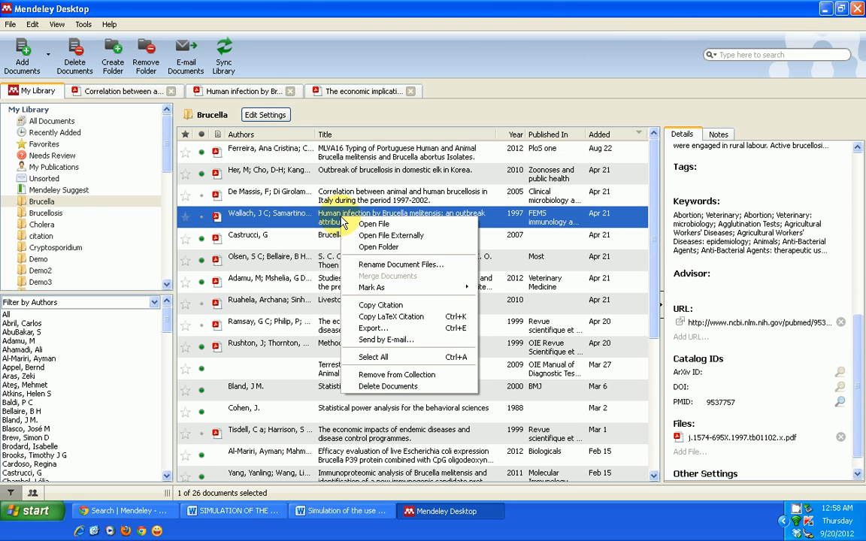
click(384, 237)
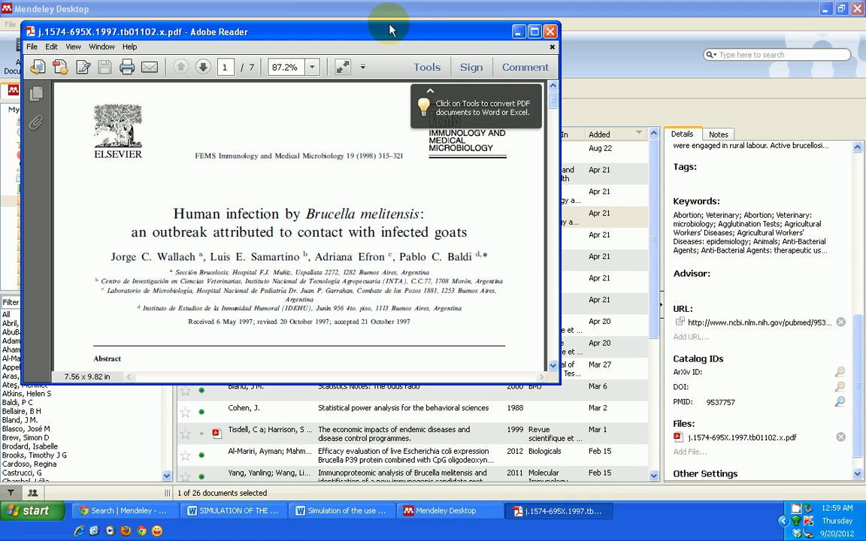
click(535, 32)
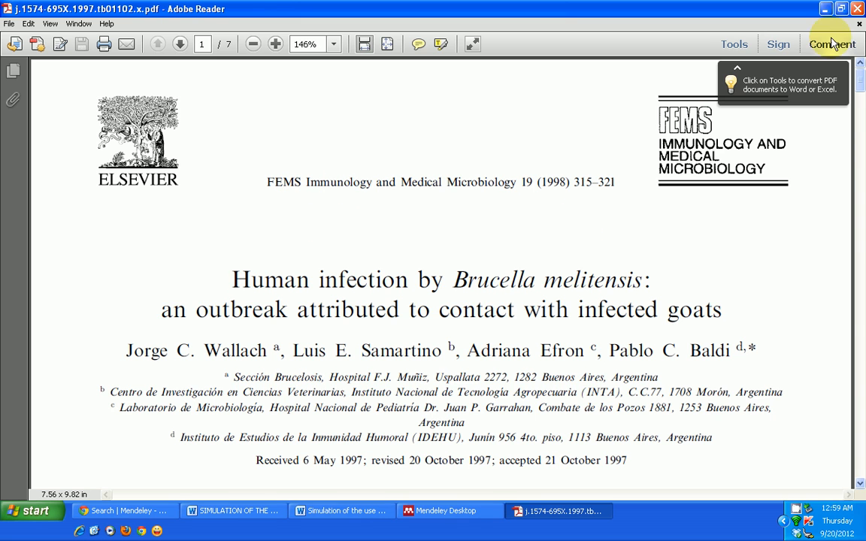
key(alt+Tab)
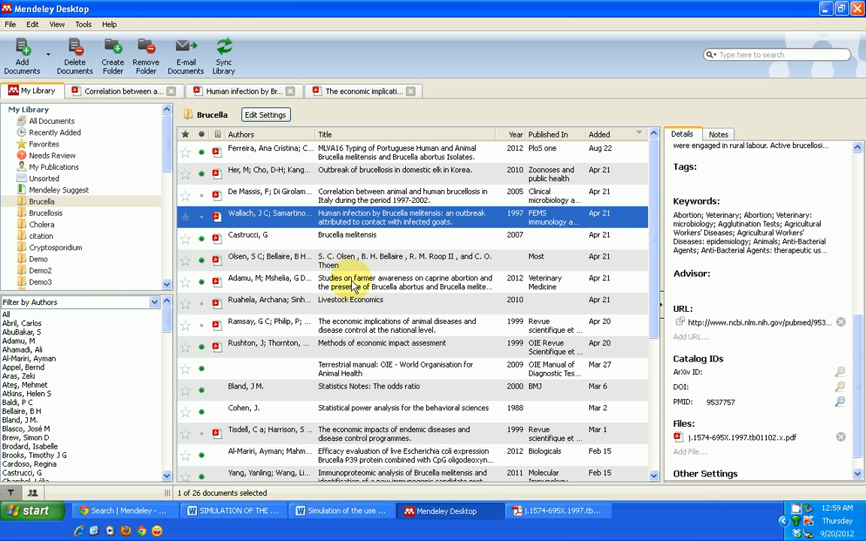
scroll(348, 361, down, 2)
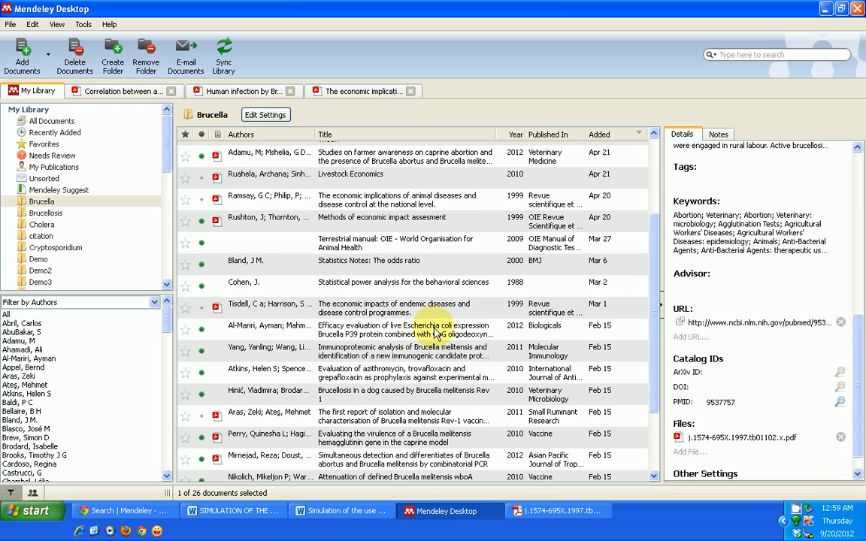
Show the open PDF on brucellosis in Italy, rotate it left and back right, and zoom out and in.
drag(653, 247, 654, 184)
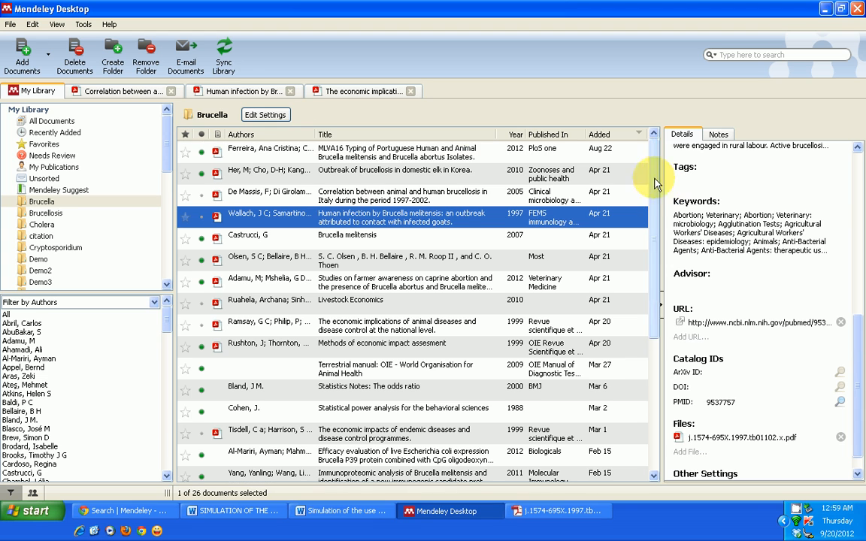
click(127, 93)
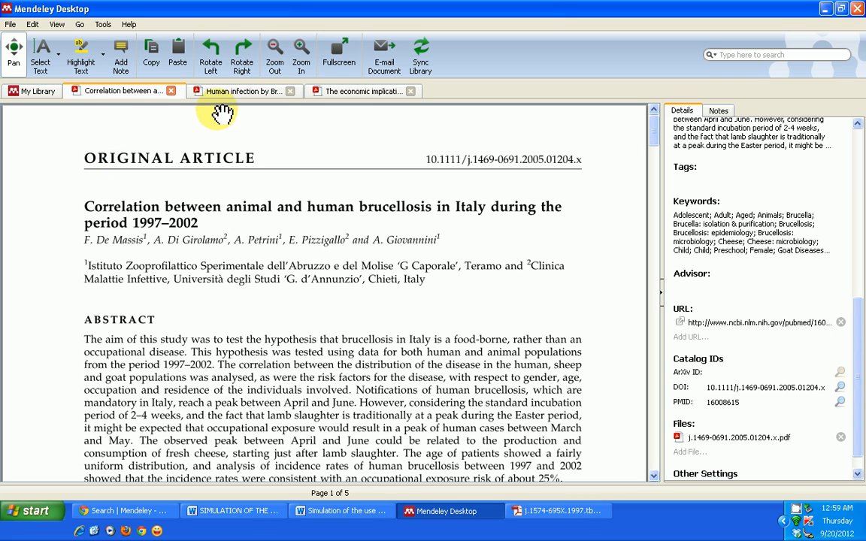
click(211, 66)
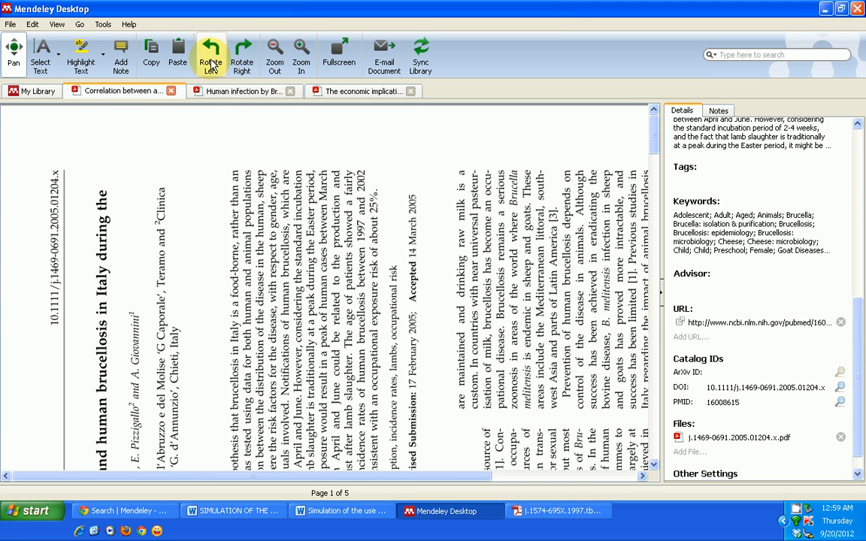
click(241, 60)
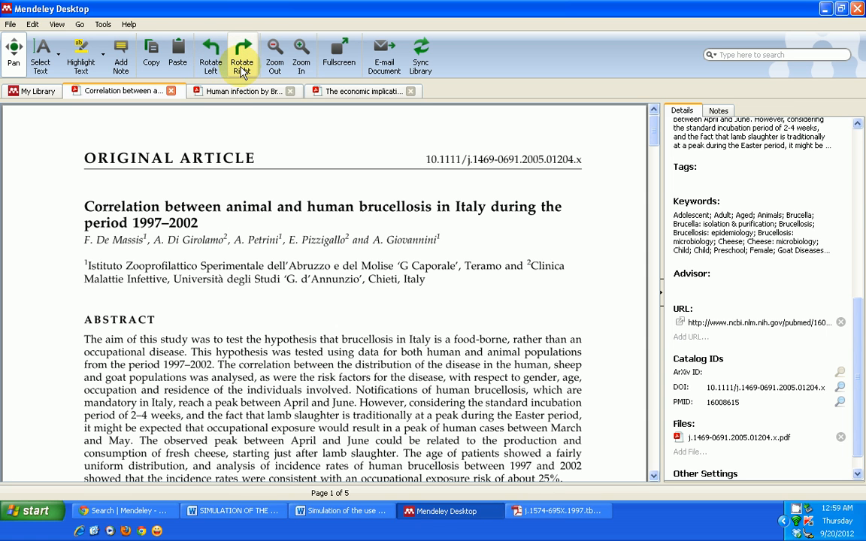
click(275, 66)
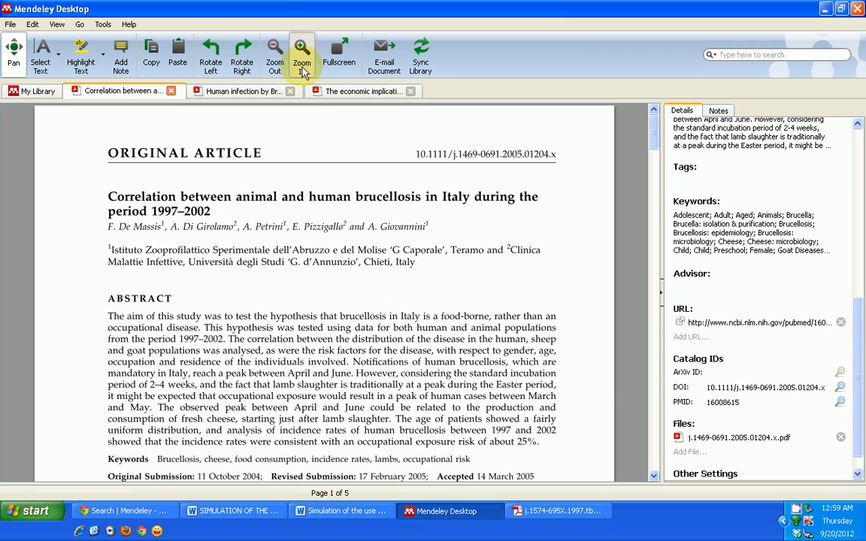
click(301, 66)
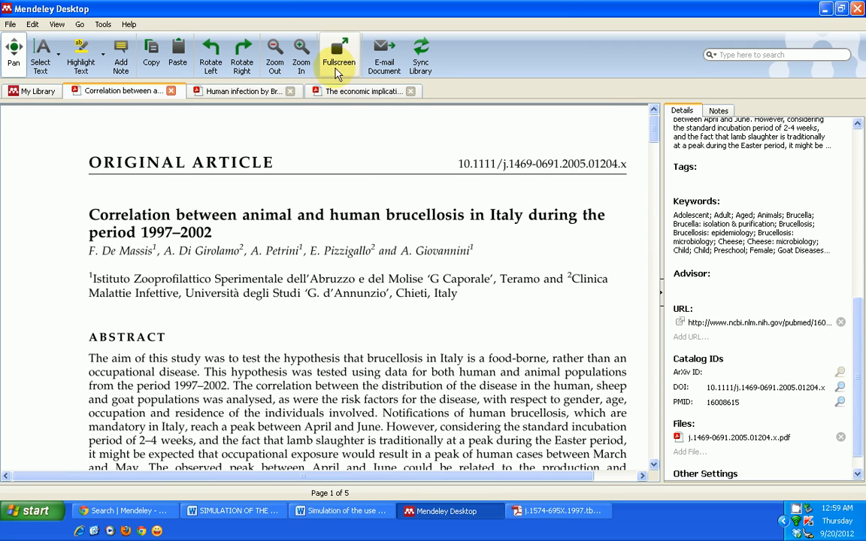
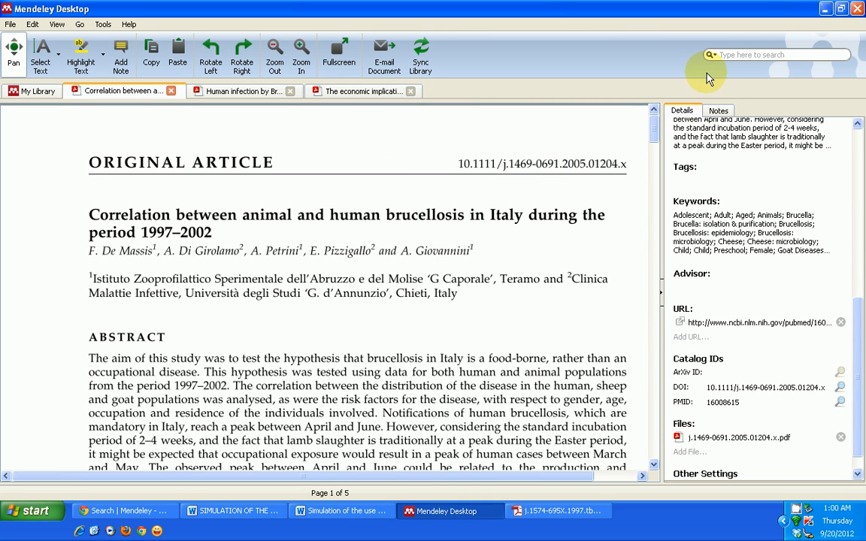
click(735, 55)
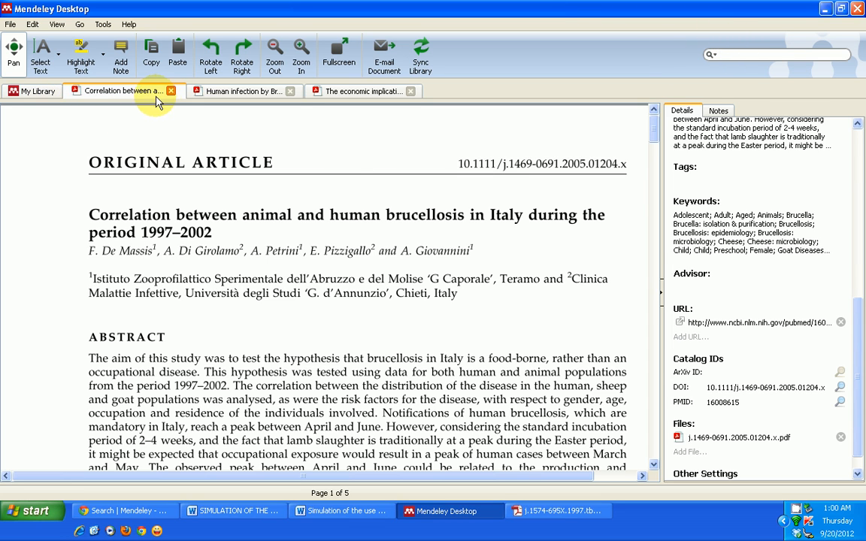
Return to the library and close the three open PDFs.
click(29, 94)
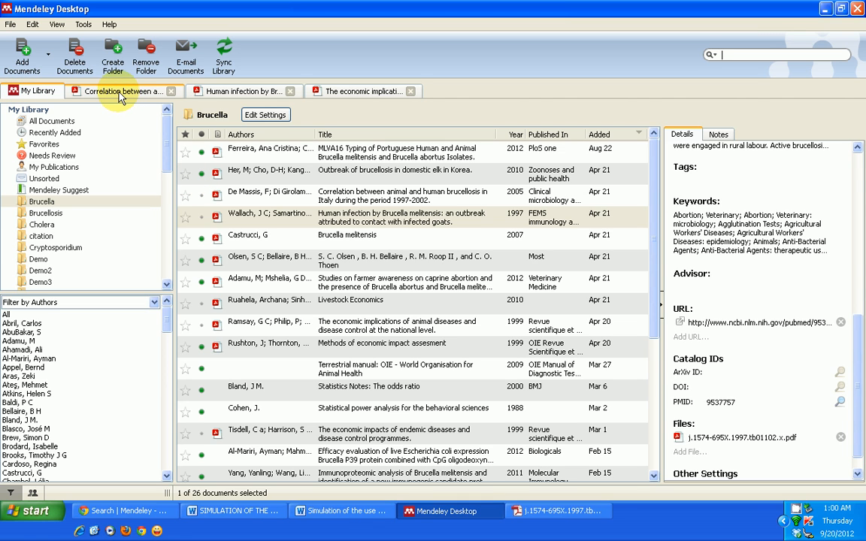
click(171, 91)
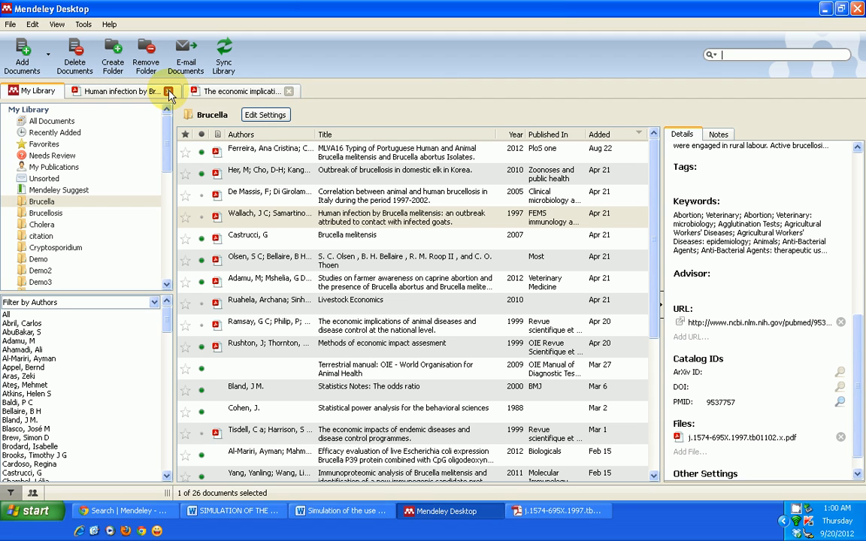
click(169, 92)
click(170, 92)
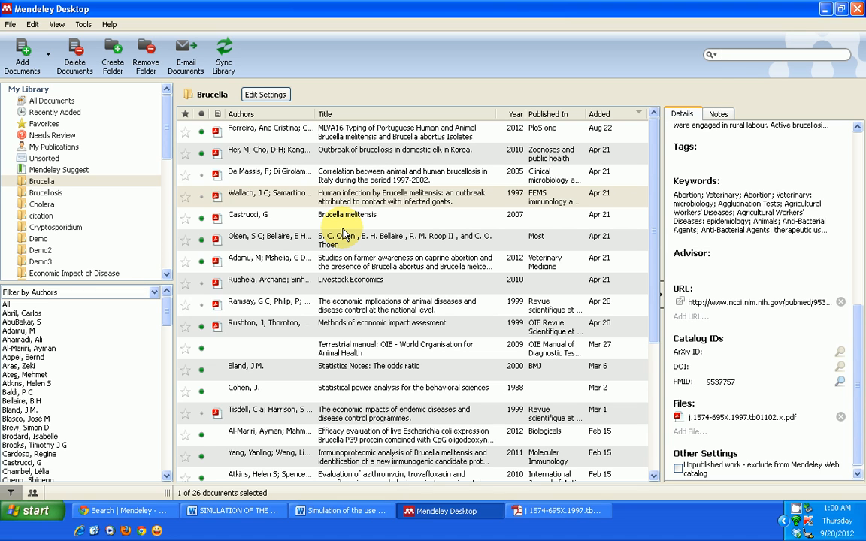
View the details of the Brucella melitensis human infection paper and the 1997-2002 Italian brucellosis paper.
click(351, 198)
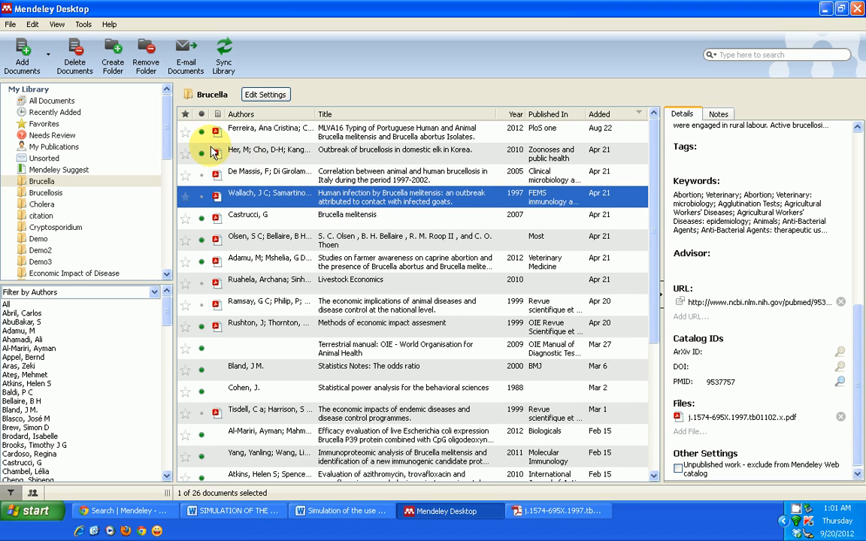
click(375, 182)
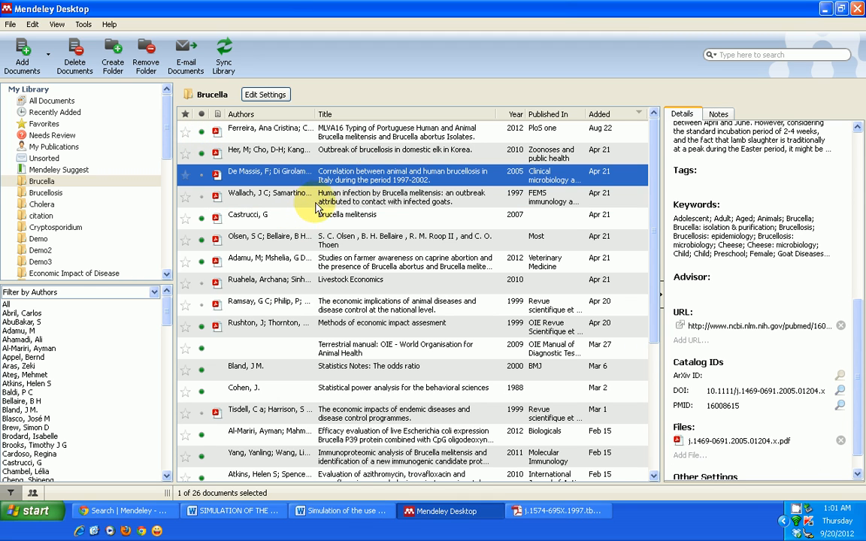
click(343, 204)
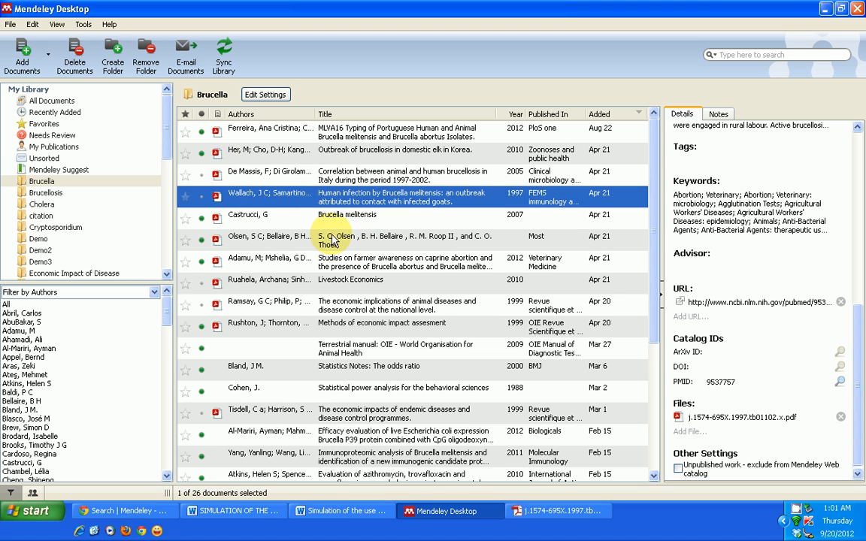
Start a manual document entry and examine the available document types, keeping Journal Article.
click(12, 25)
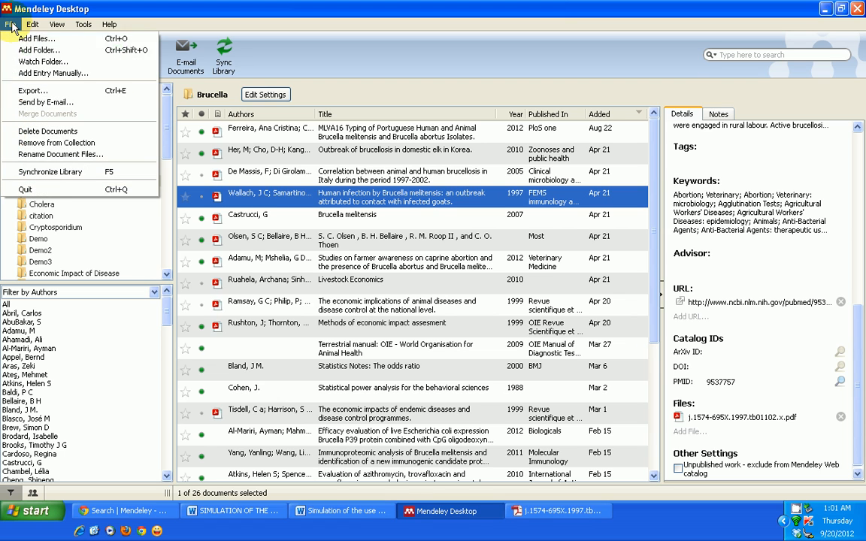
click(32, 75)
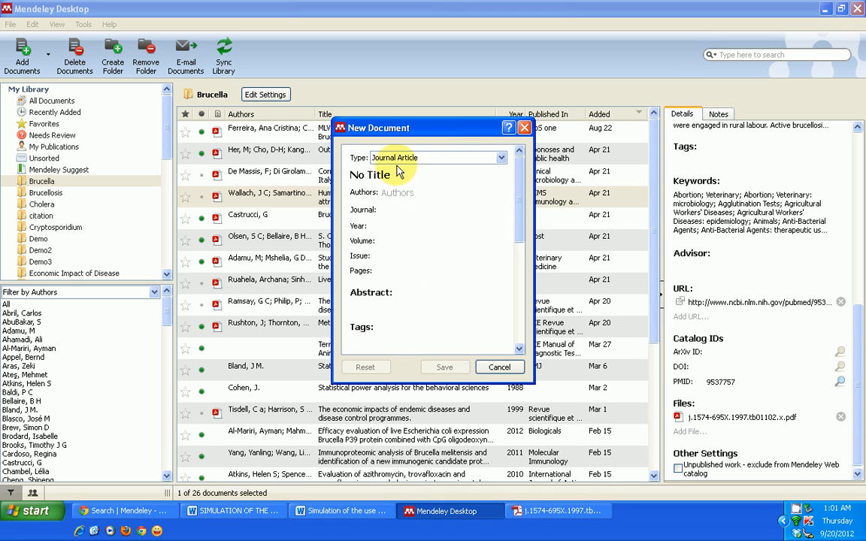
click(501, 160)
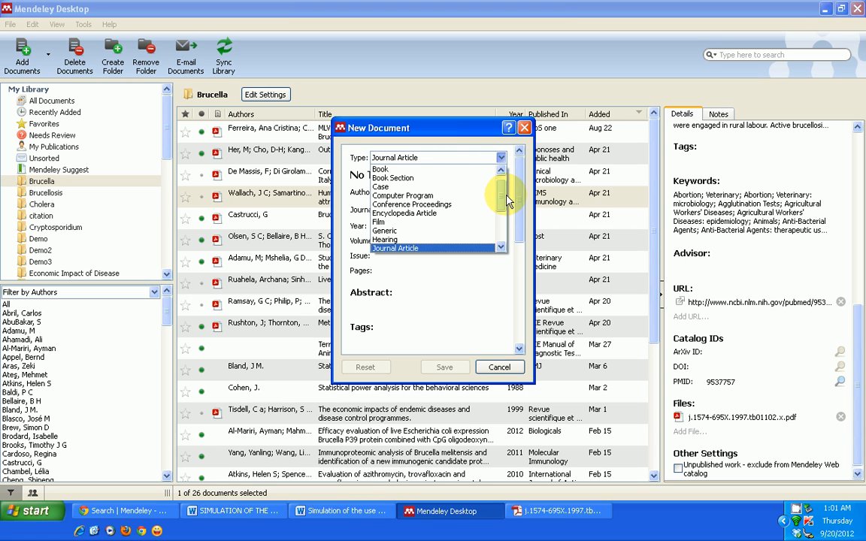
mouse_move(505, 199)
mouse_down()
mouse_move(496, 226)
mouse_move(496, 184)
mouse_up()
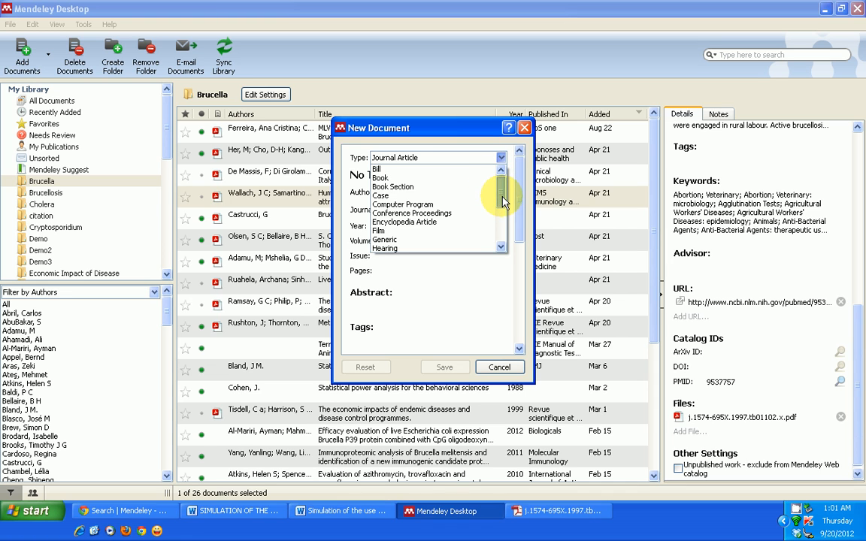
drag(501, 205, 506, 233)
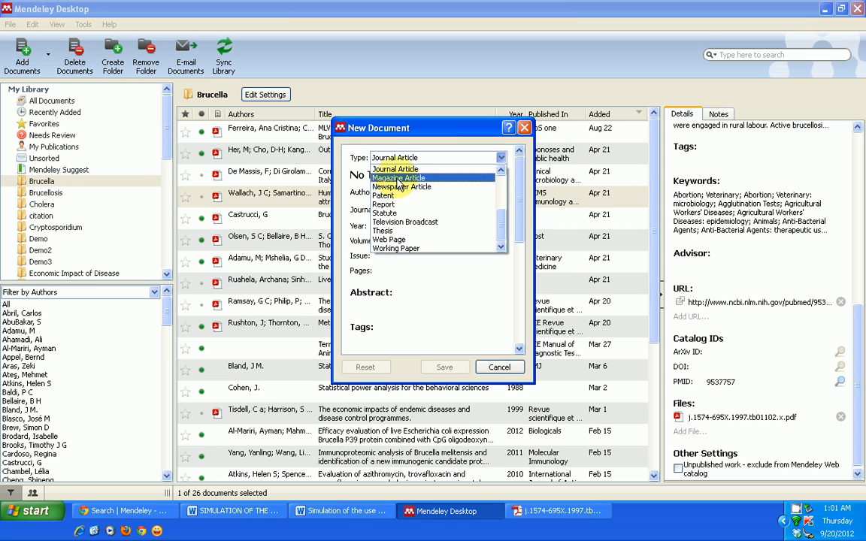
drag(499, 225, 498, 178)
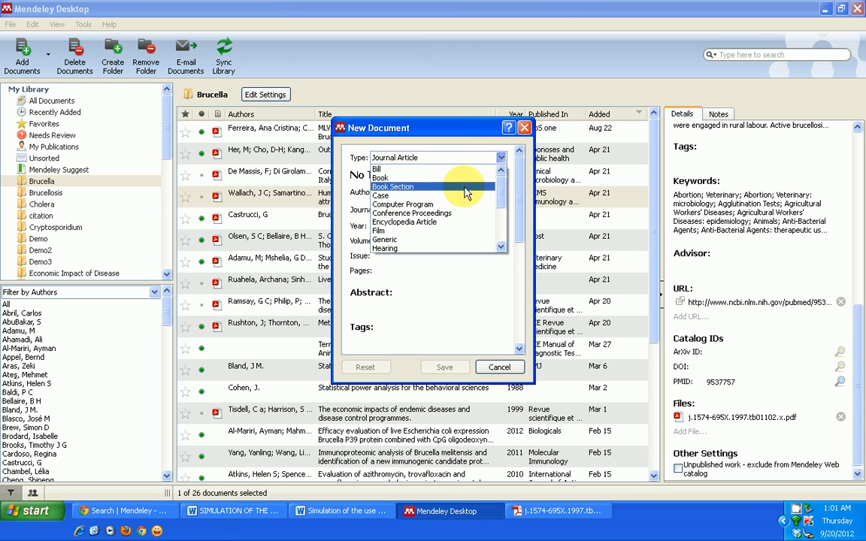
click(426, 146)
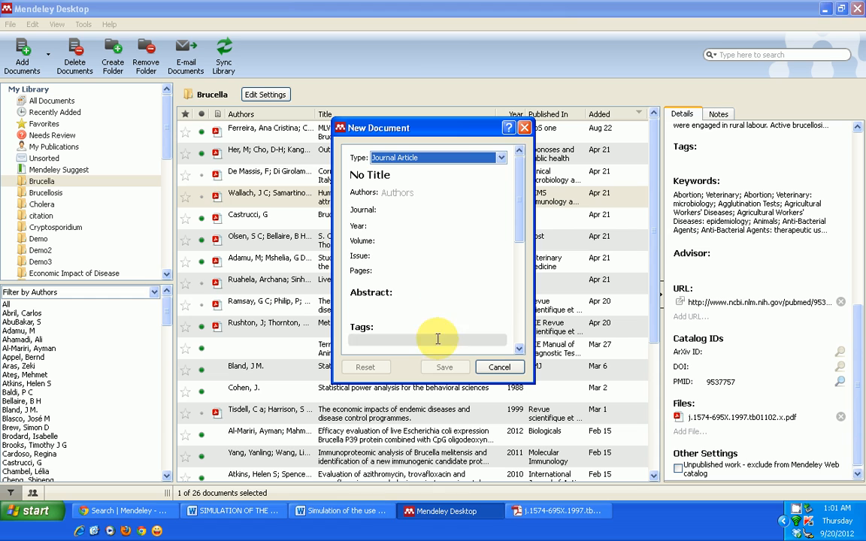
Mark the new document as unpublished work excluded from the Mendeley Web catalog, and cancel the entry.
click(393, 213)
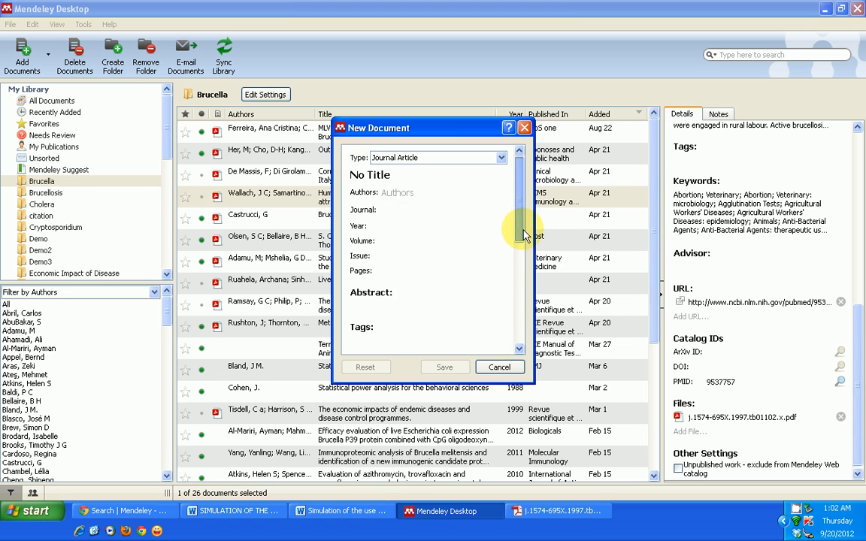
drag(520, 233, 524, 349)
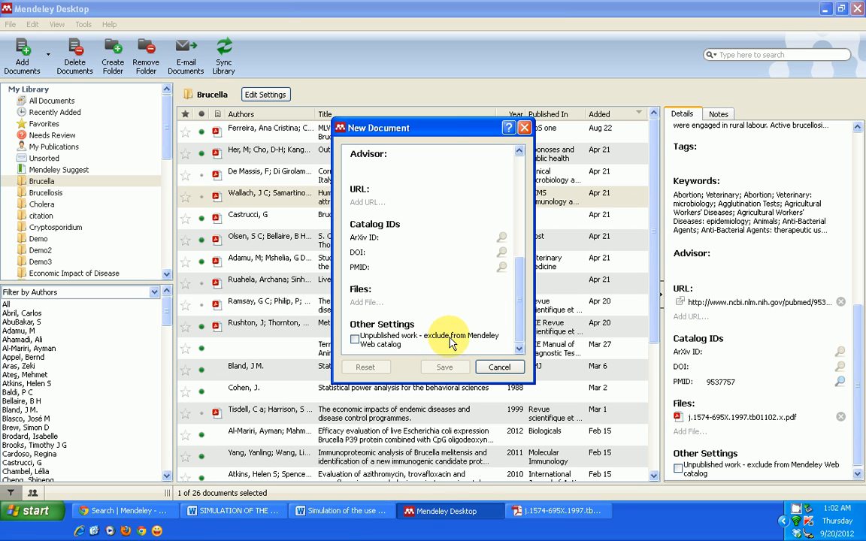
click(355, 340)
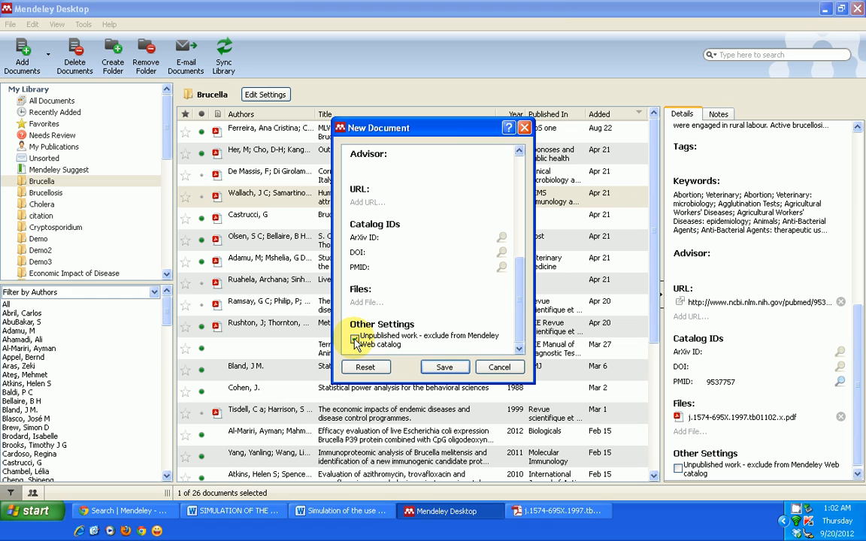
click(507, 369)
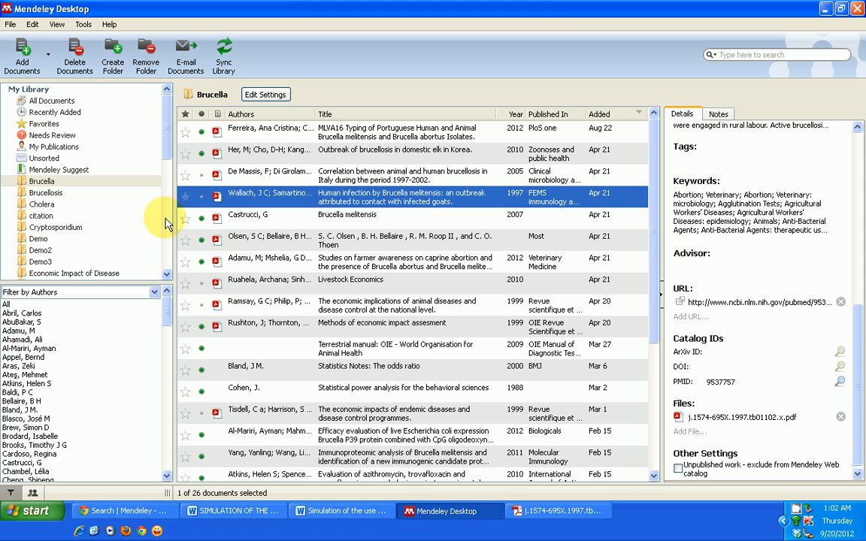
Mark the MLVA16 Typing paper as a favorite, and select the OIE Terrestrial manual and Statistics Notes documents together.
click(185, 134)
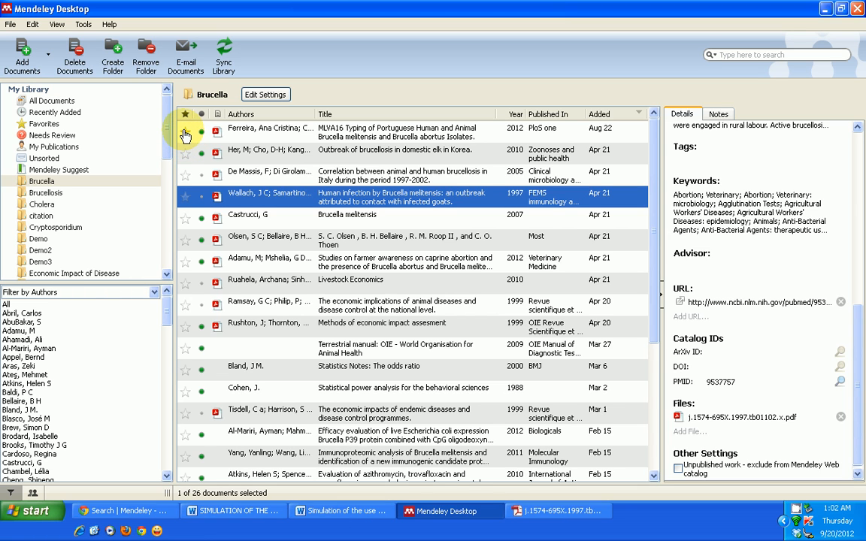
click(185, 134)
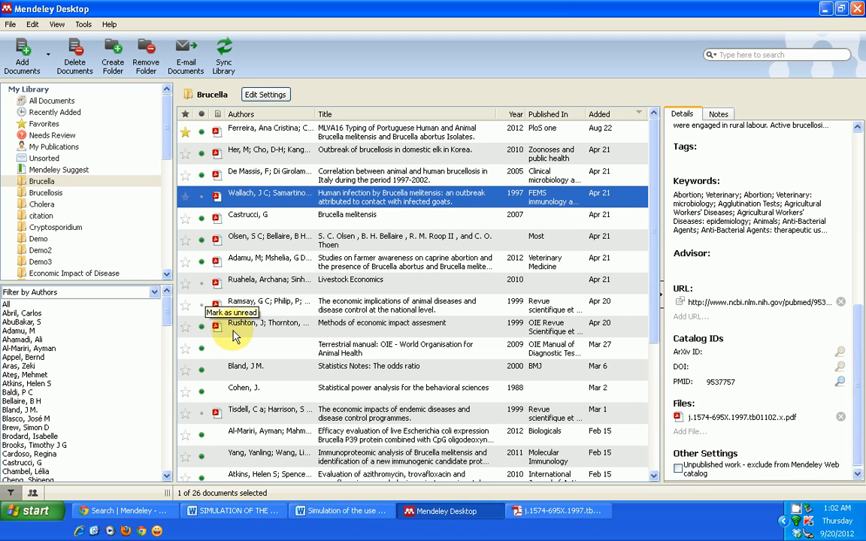
click(319, 347)
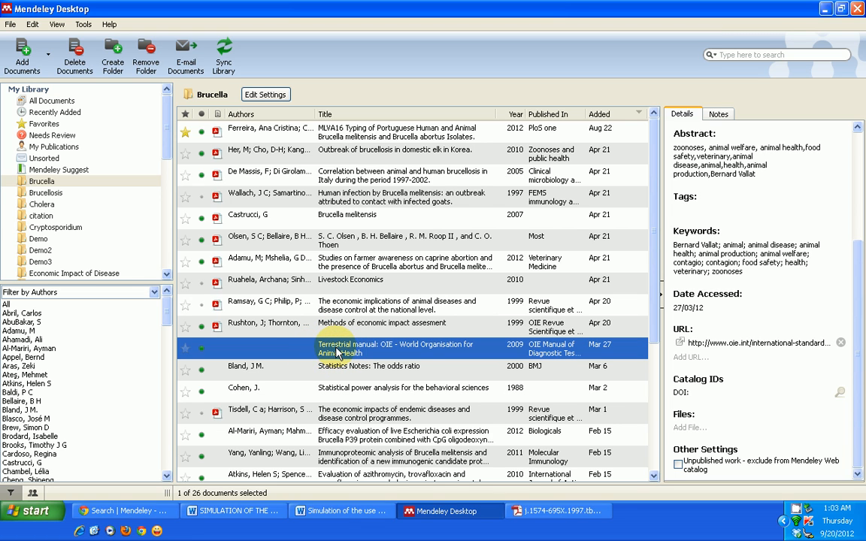
ctrl+click(339, 371)
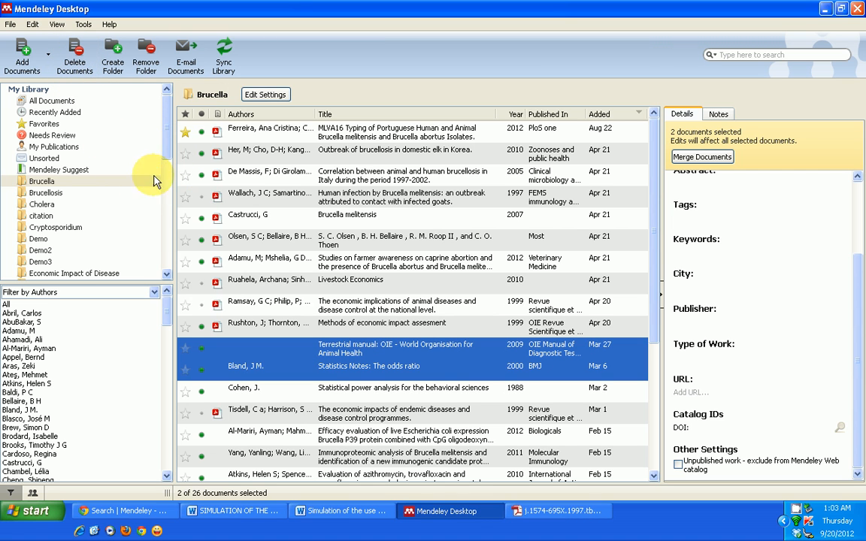
Delete the paper on simultaneous detection of Brucella abortus and Brucella melitensis by combinatorial PCR from the Demo2 folder.
click(50, 250)
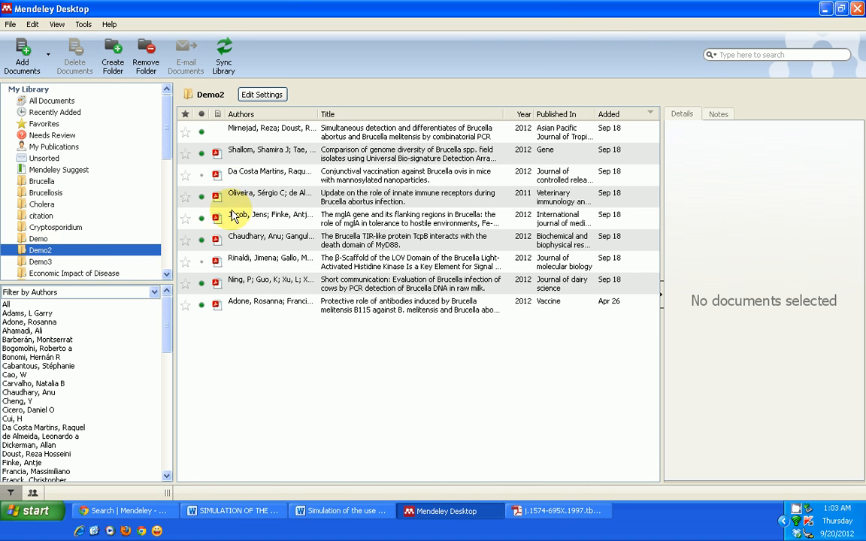
click(272, 132)
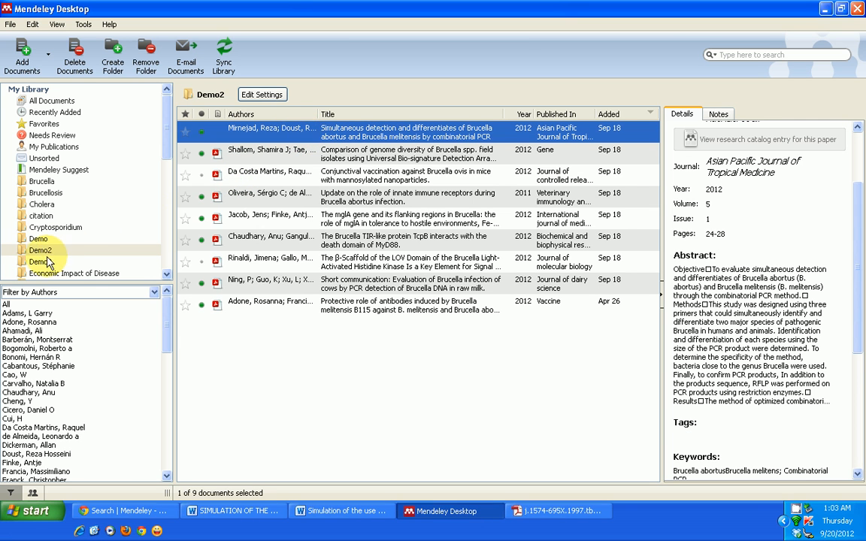
click(40, 252)
click(334, 138)
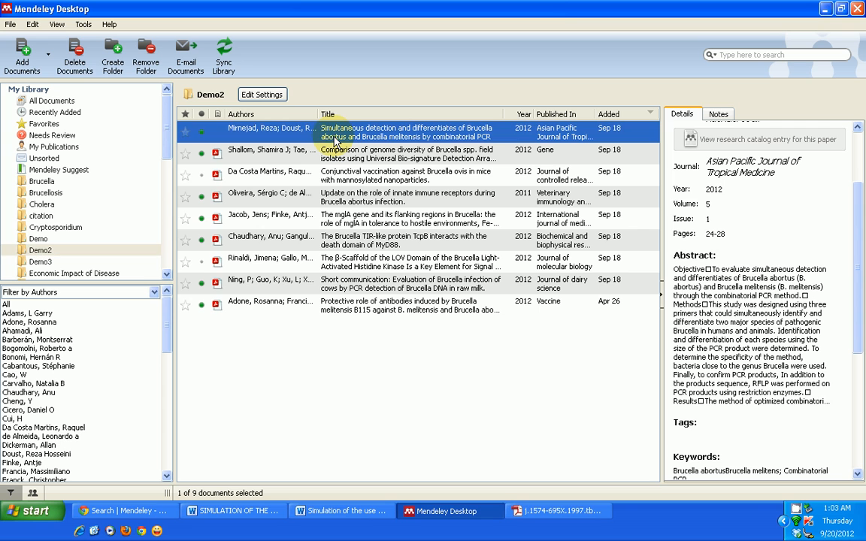
click(75, 59)
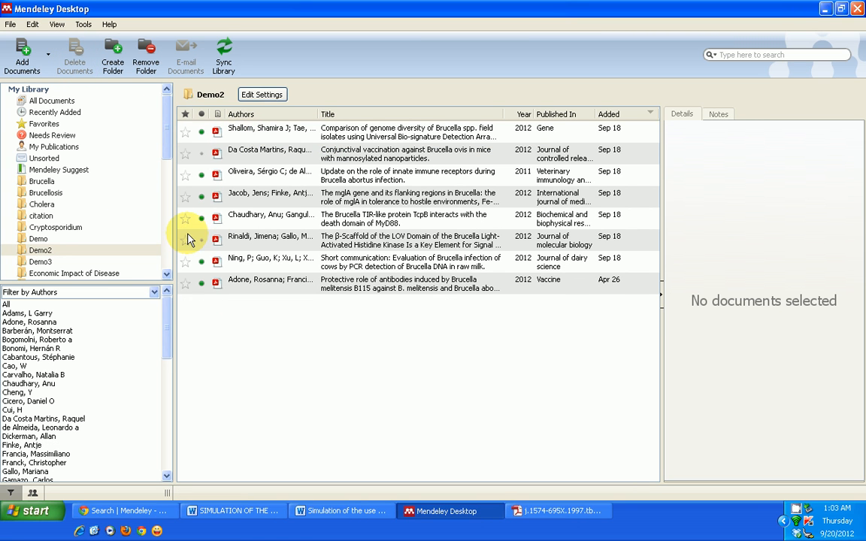
Remove the Demo3 folder from the library and confirm its removal.
click(34, 262)
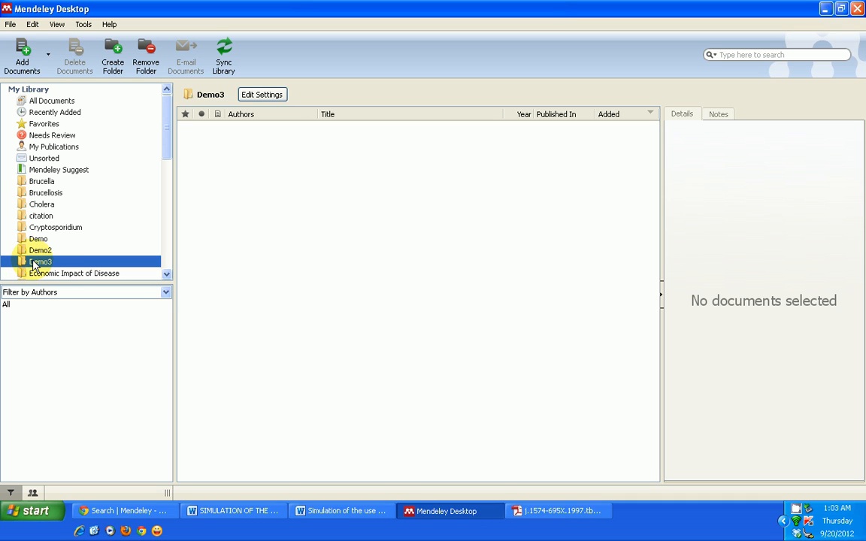
click(151, 63)
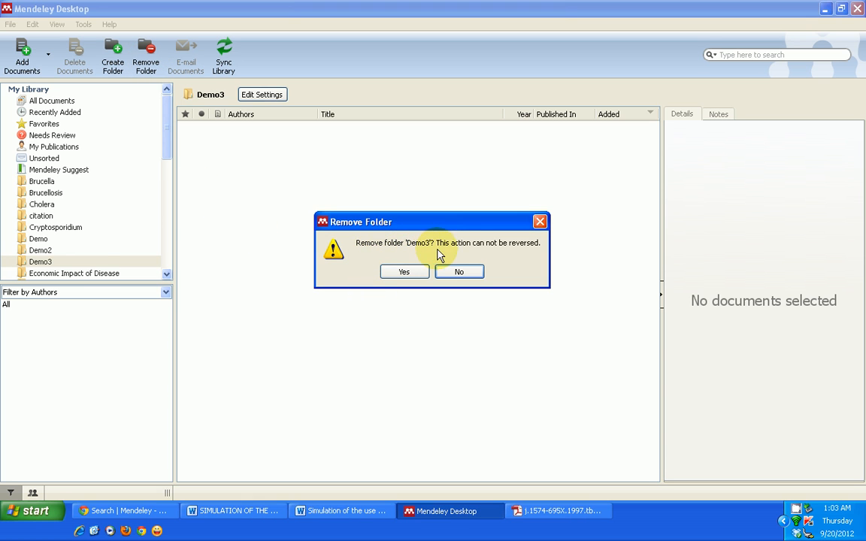
click(402, 273)
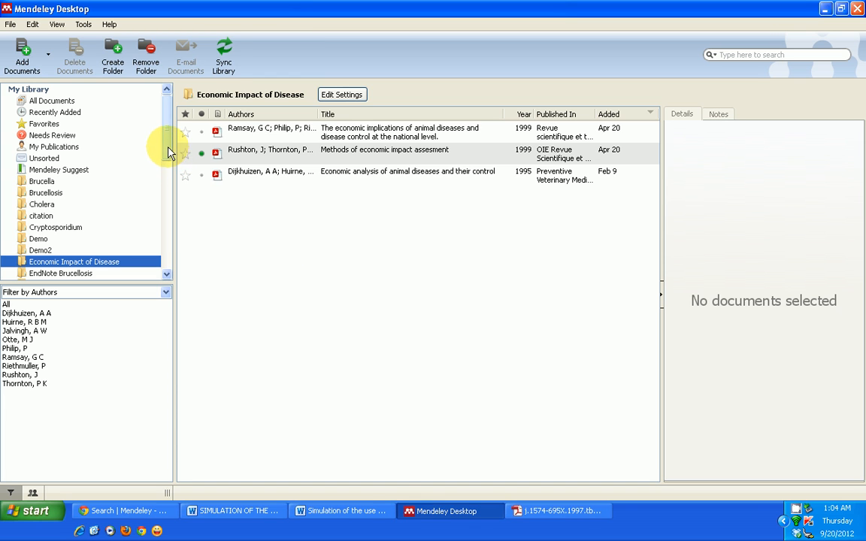
Sync the desktop library, and switch to the Mendeley website in the browser to view My Library.
click(224, 52)
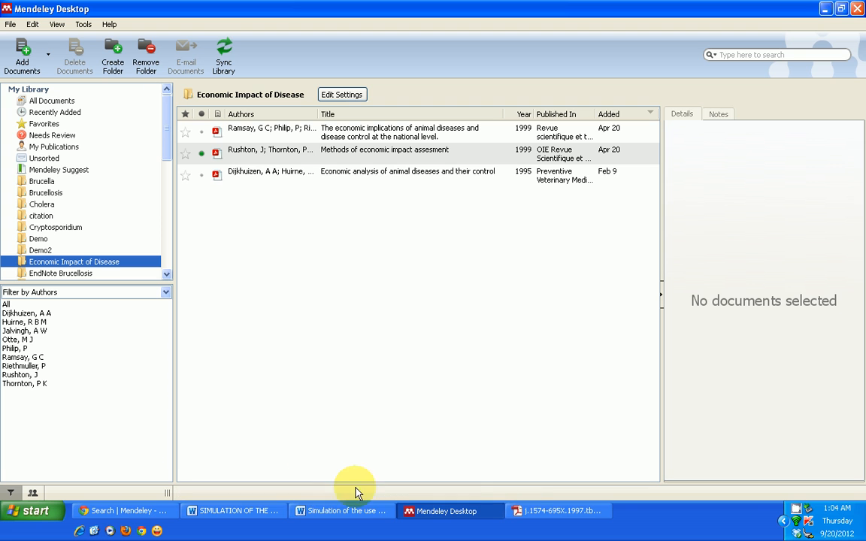
click(124, 511)
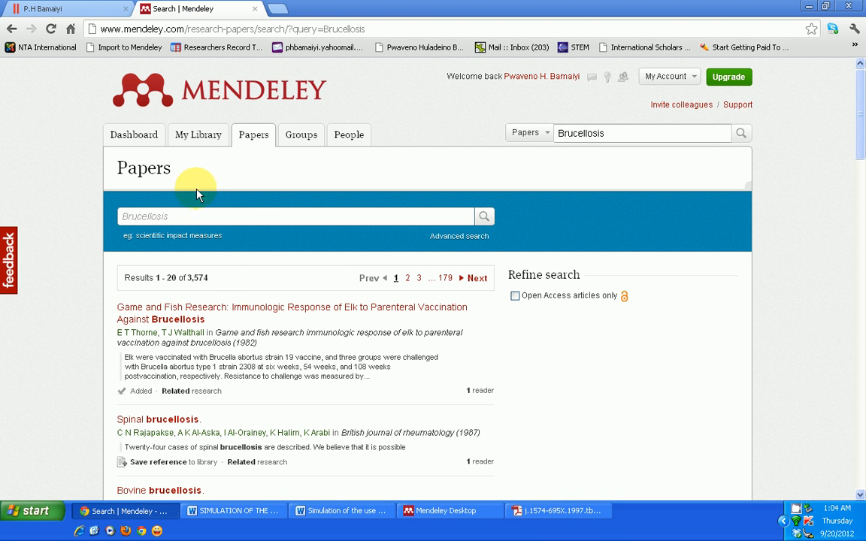
click(195, 136)
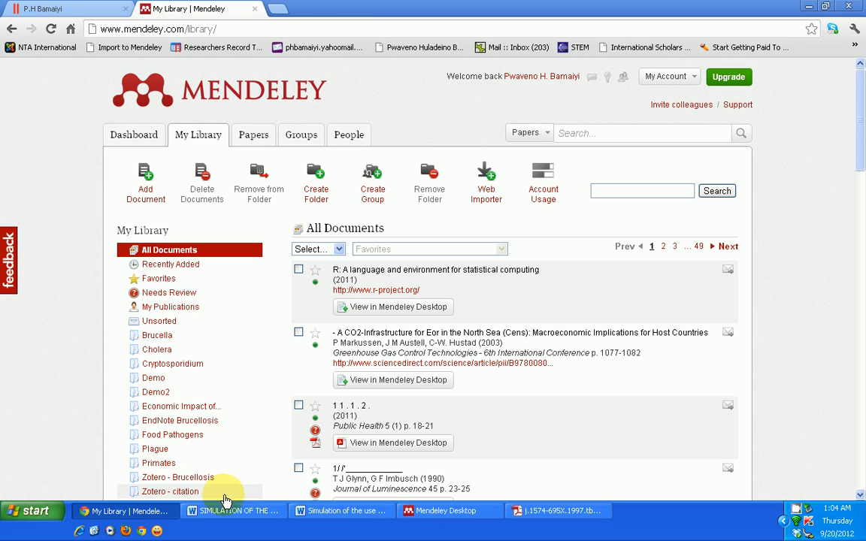
Switch back to Mendeley Desktop and show All Documents.
click(447, 511)
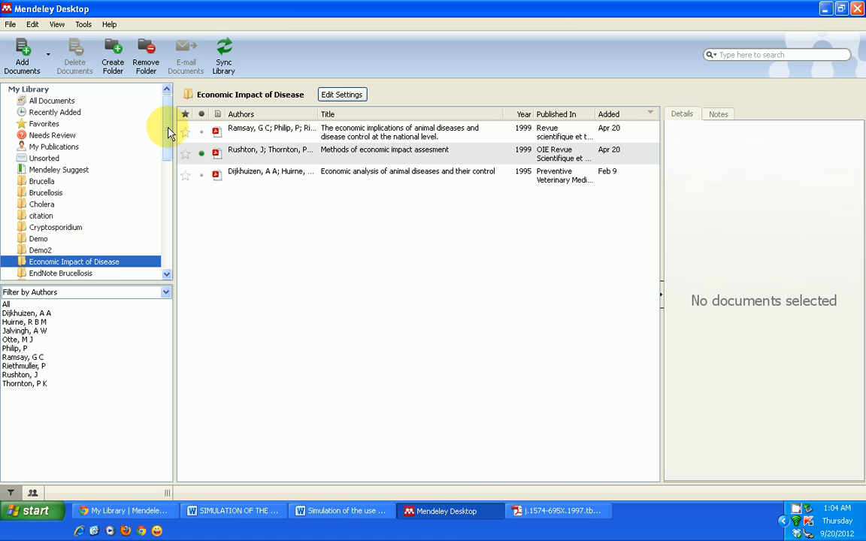
drag(167, 126, 161, 104)
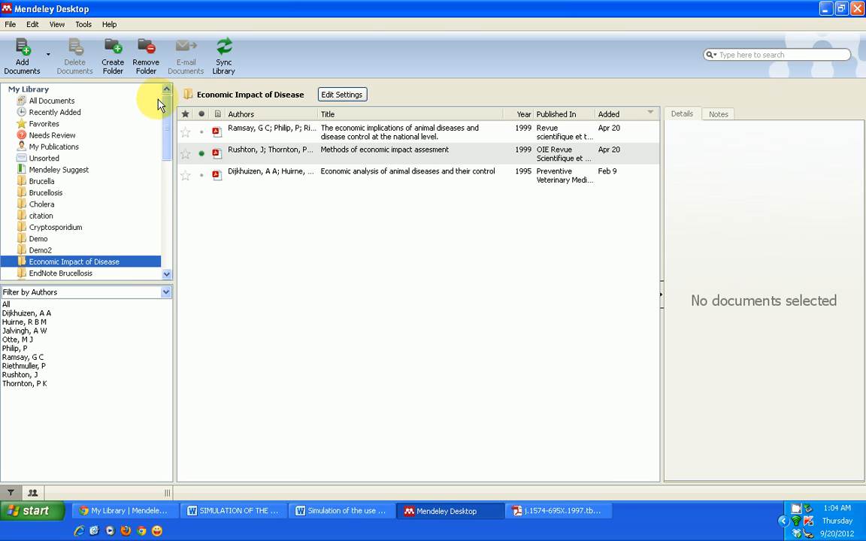
click(43, 100)
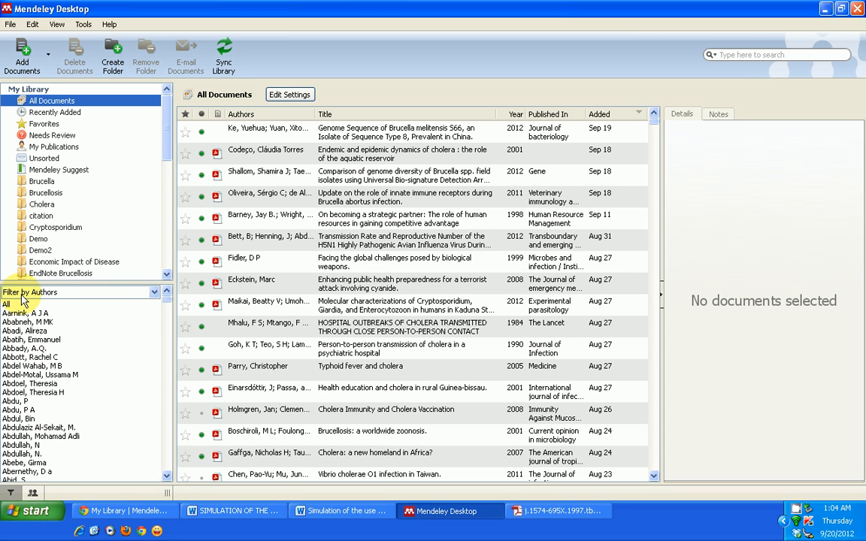
Filter the documents by several individual authors in turn, and restore the list for all authors.
click(15, 358)
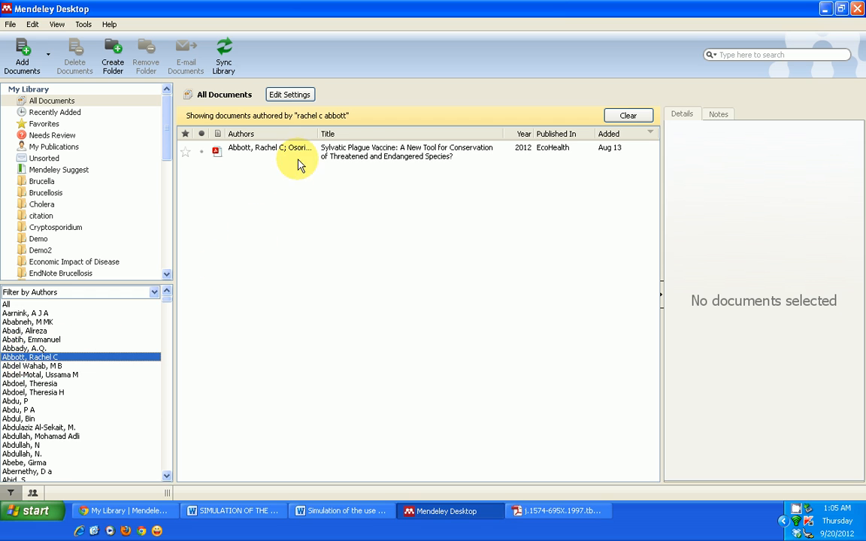
click(23, 366)
click(19, 383)
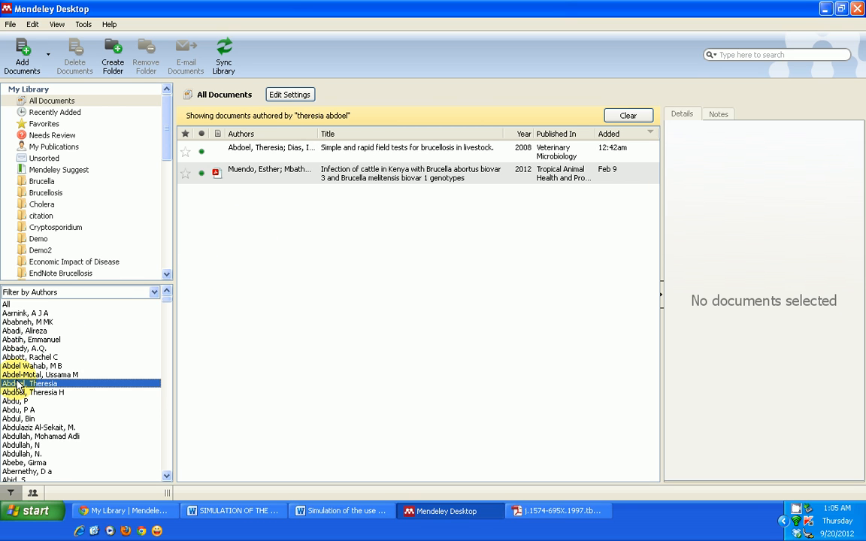
click(19, 392)
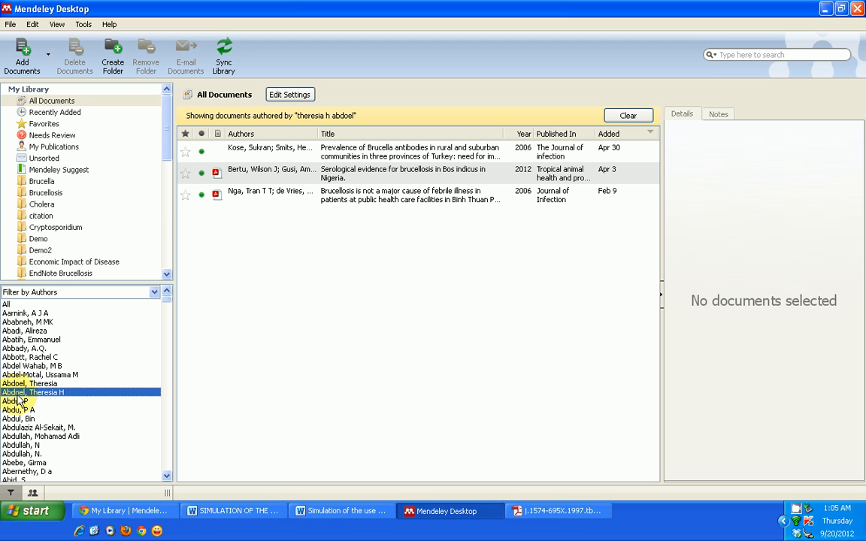
click(6, 306)
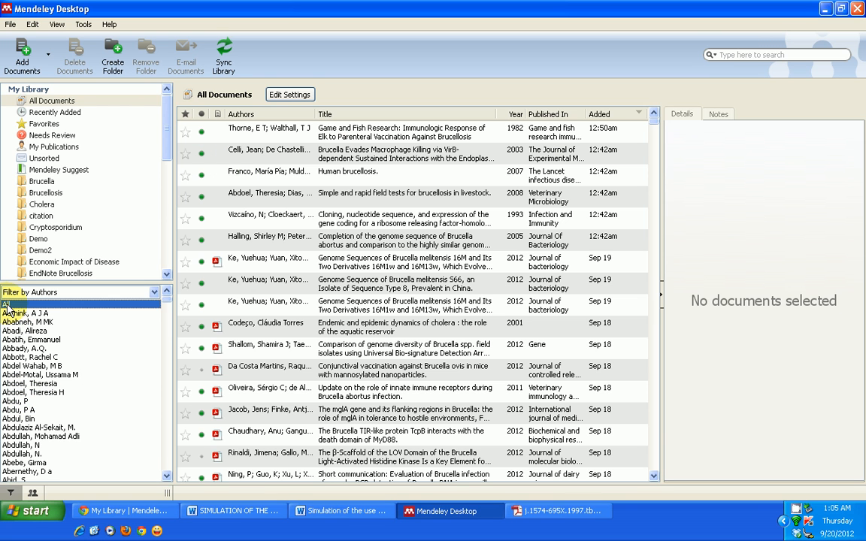
Filter the documents by the author's keyword Abattoir, clear that filter, and return to filtering by Authors.
click(155, 292)
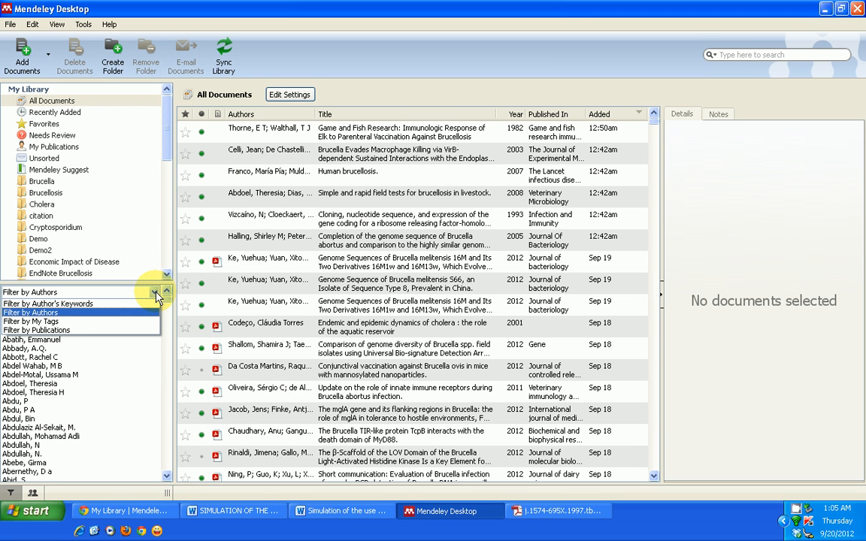
click(52, 304)
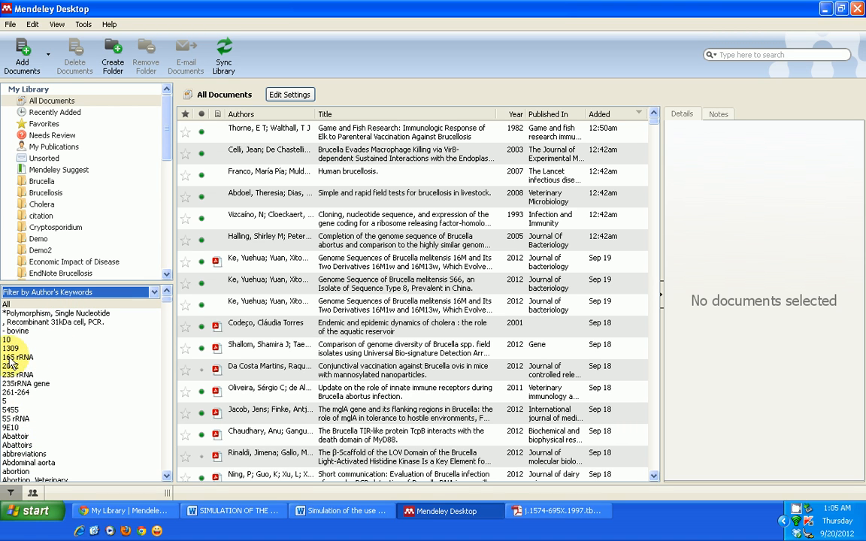
click(15, 436)
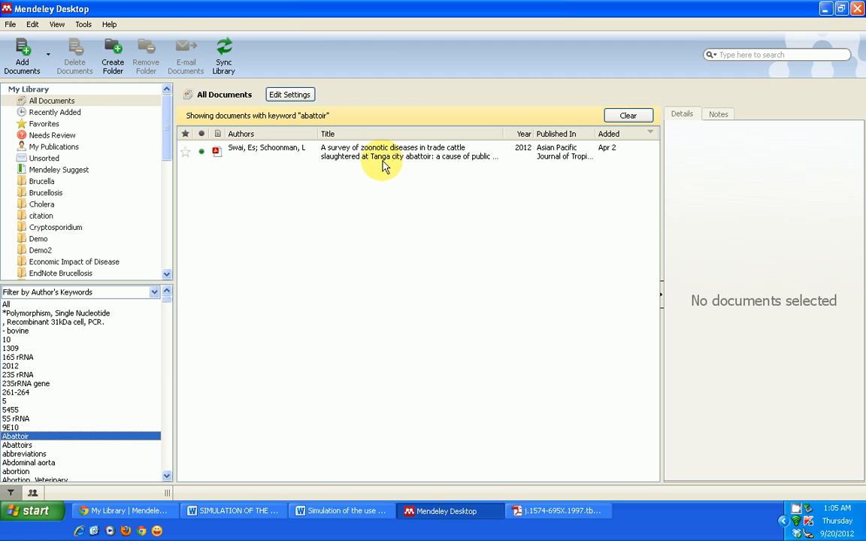
click(7, 305)
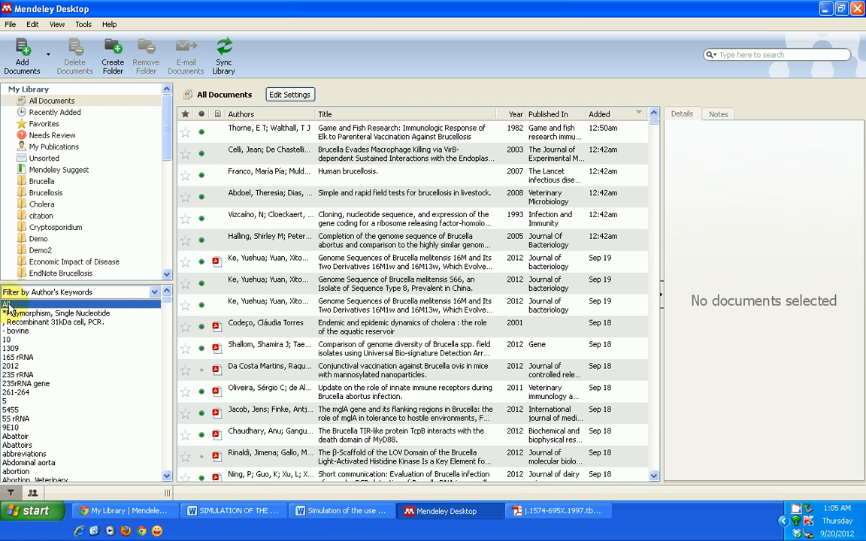
click(154, 293)
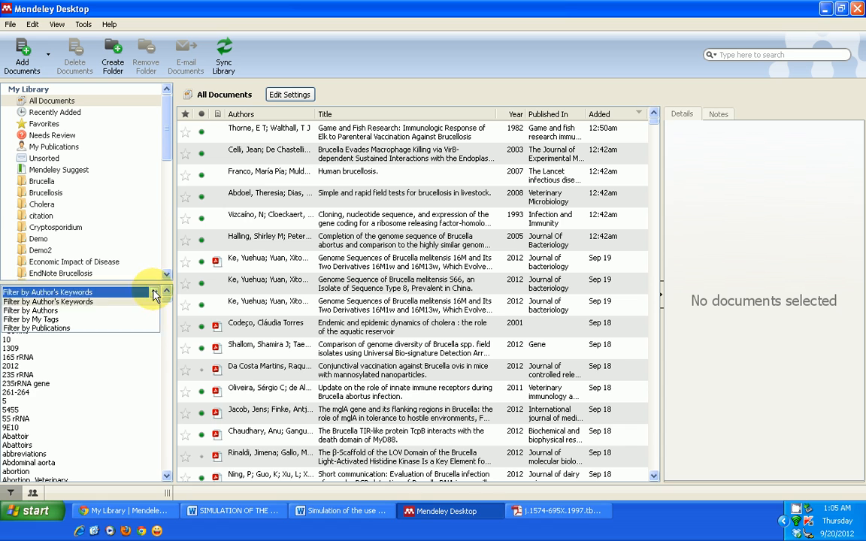
click(42, 313)
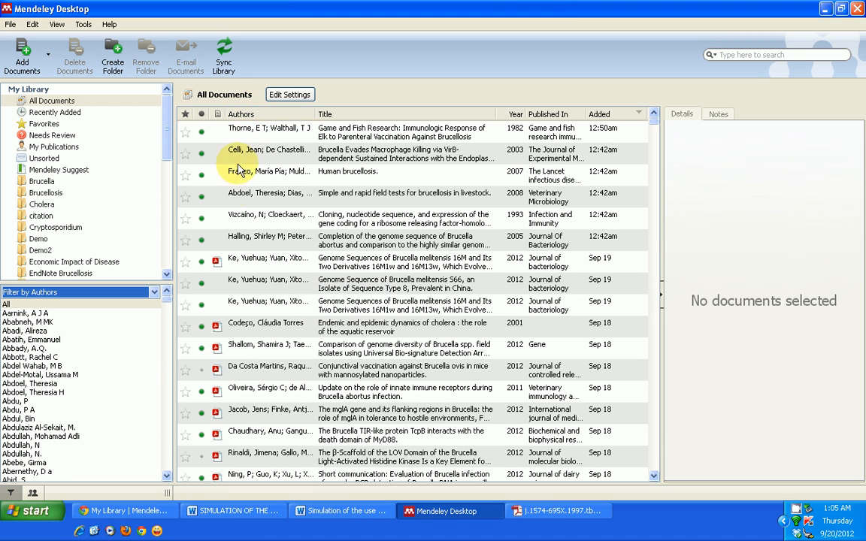
Sort the documents by author in ascending and descending order, and by date added with the newest first.
click(255, 115)
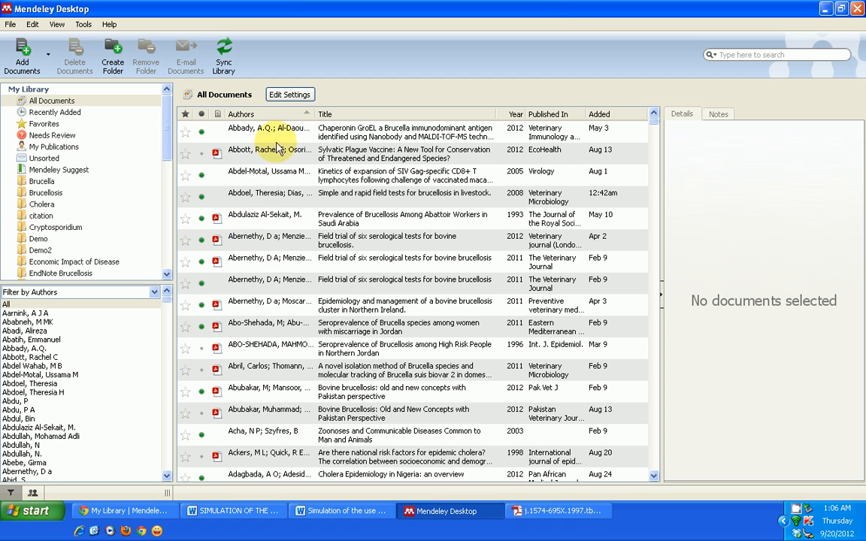
click(282, 115)
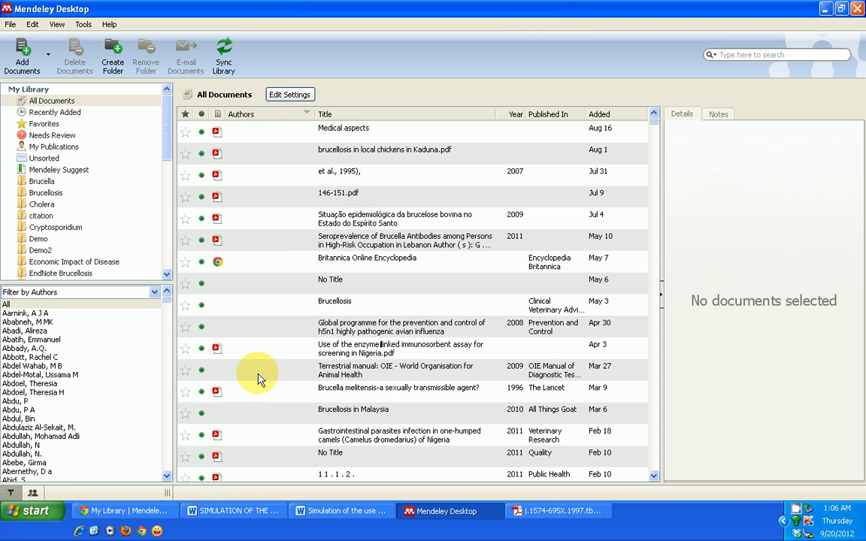
click(265, 121)
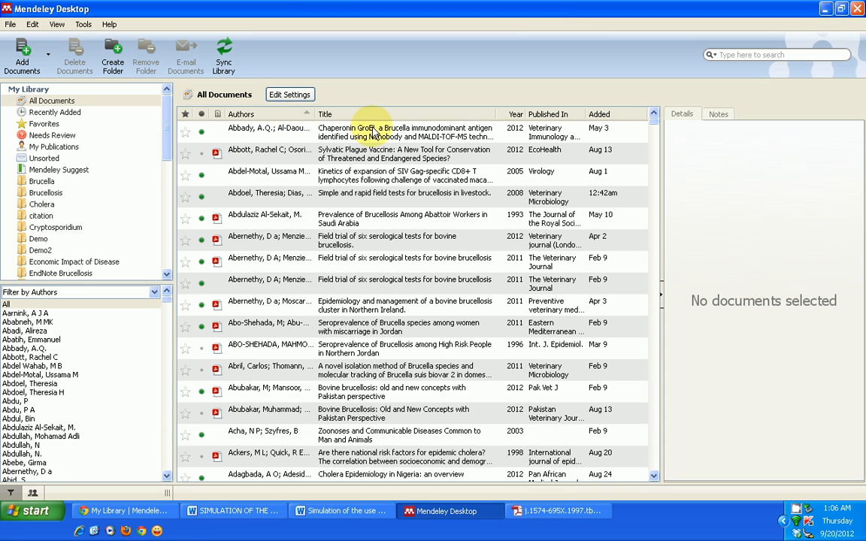
click(605, 114)
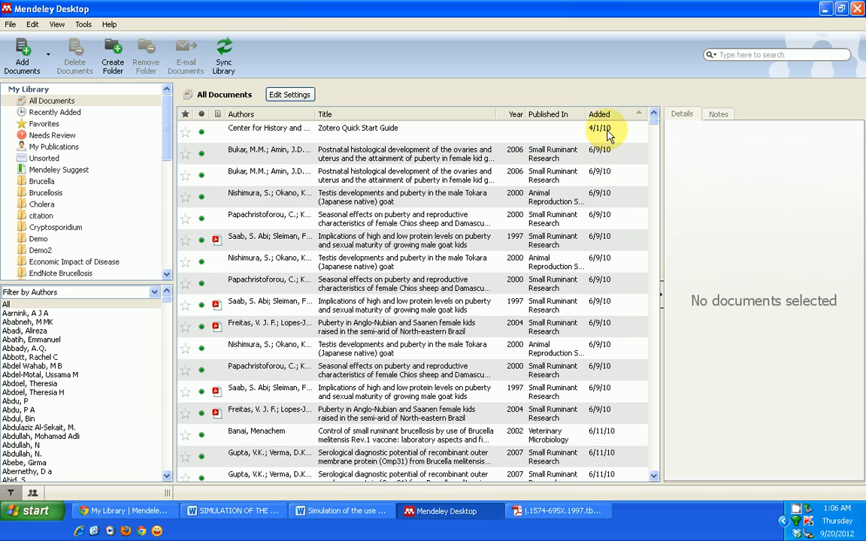
click(605, 113)
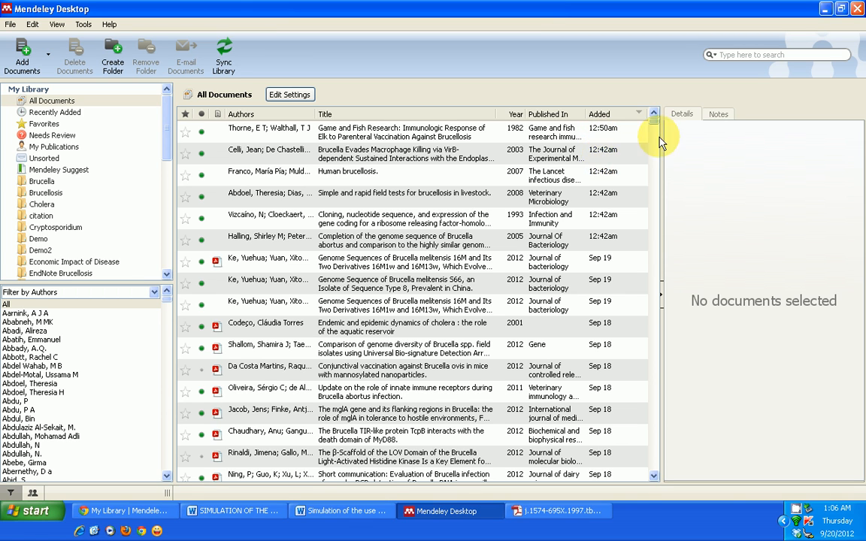
Search All Documents for an author's surname, and clear the search.
click(734, 54)
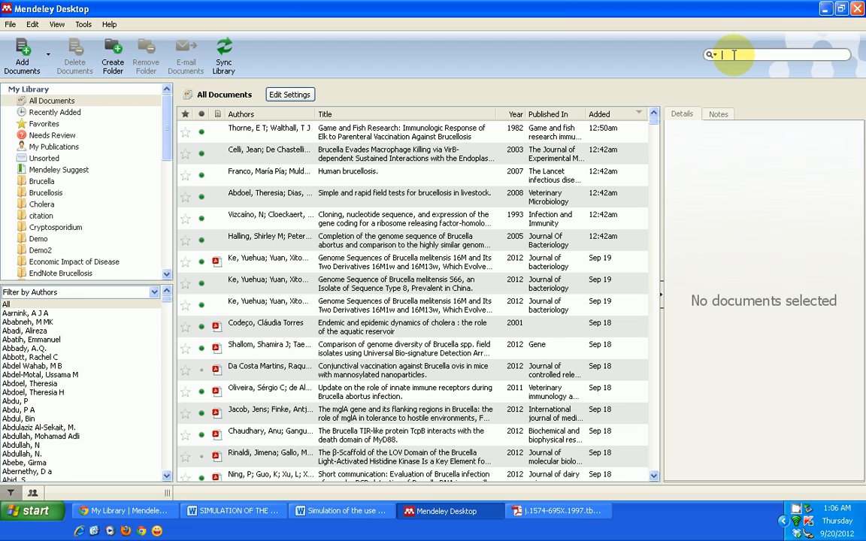
text(Bamaiyi)
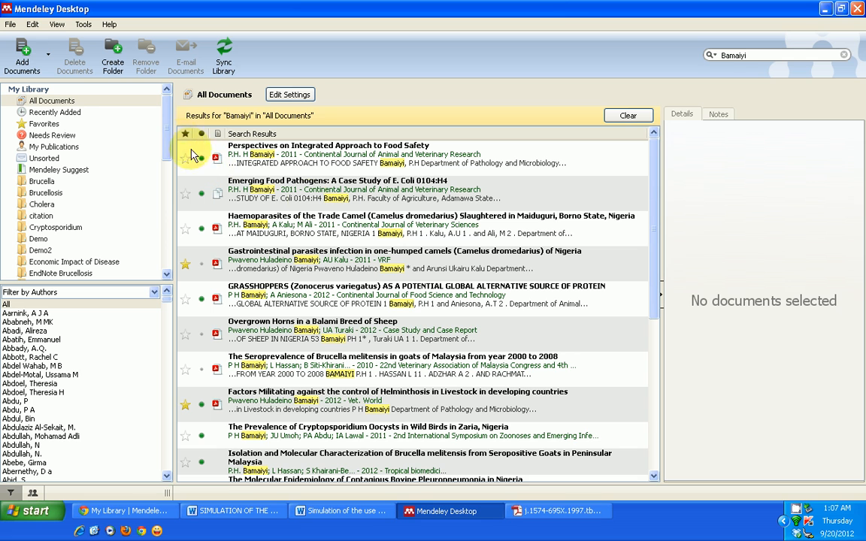
click(628, 116)
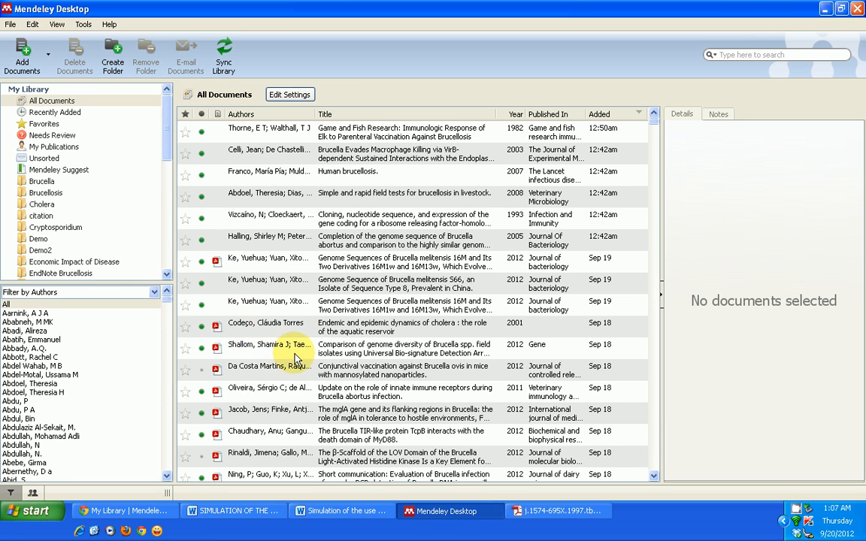
Examine the details of the paper comparing the genome diversity of Brucella spp. field isolates.
click(339, 351)
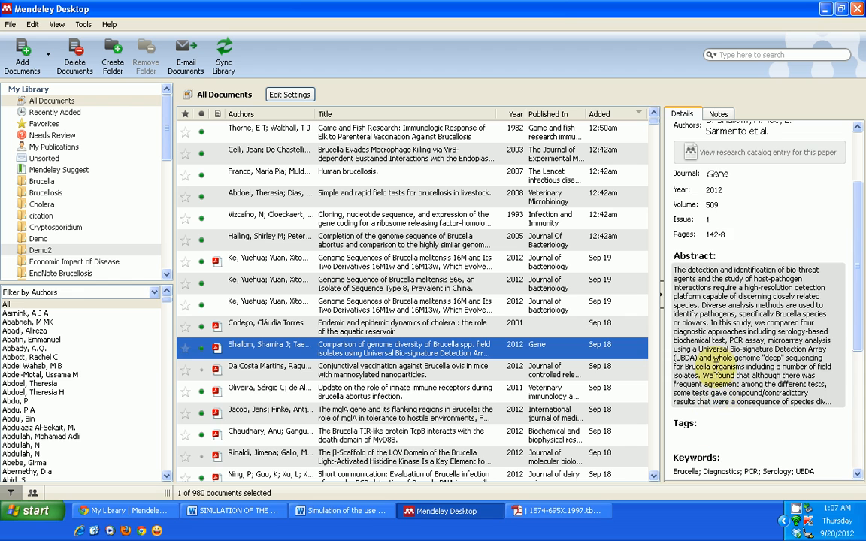
drag(859, 218, 863, 165)
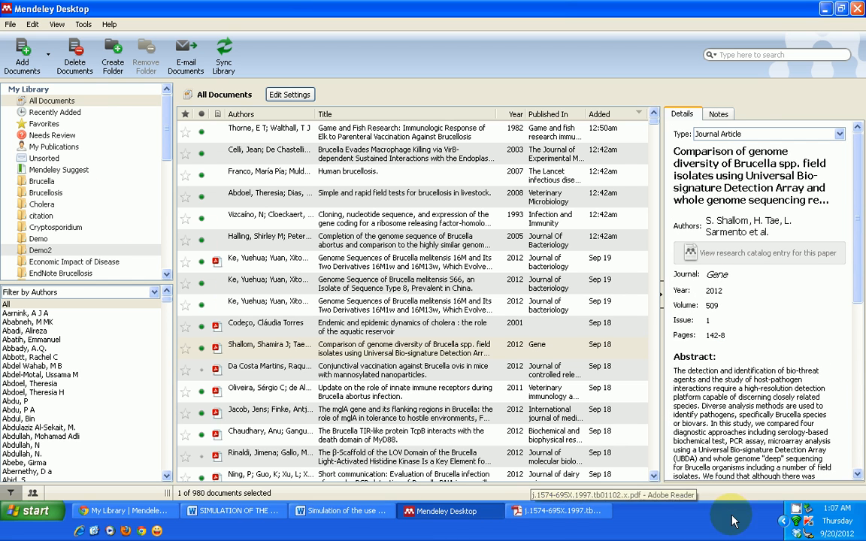
click(797, 510)
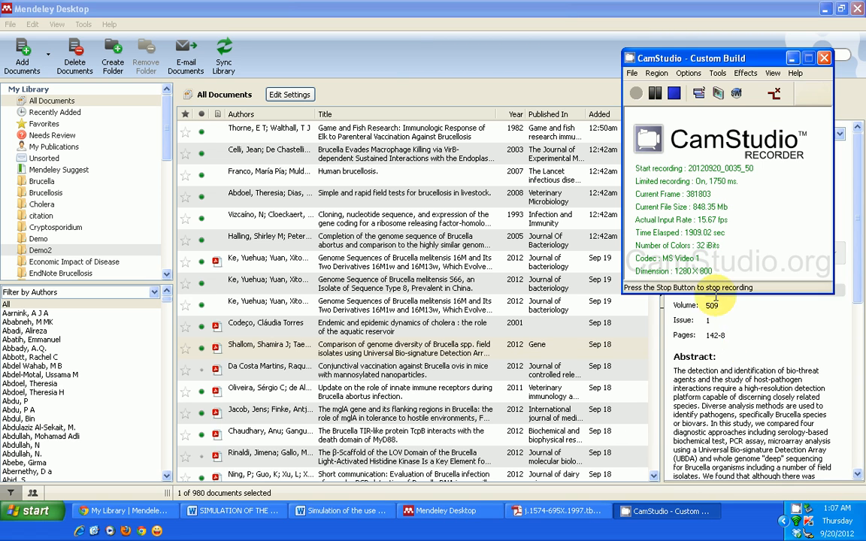
click(632, 74)
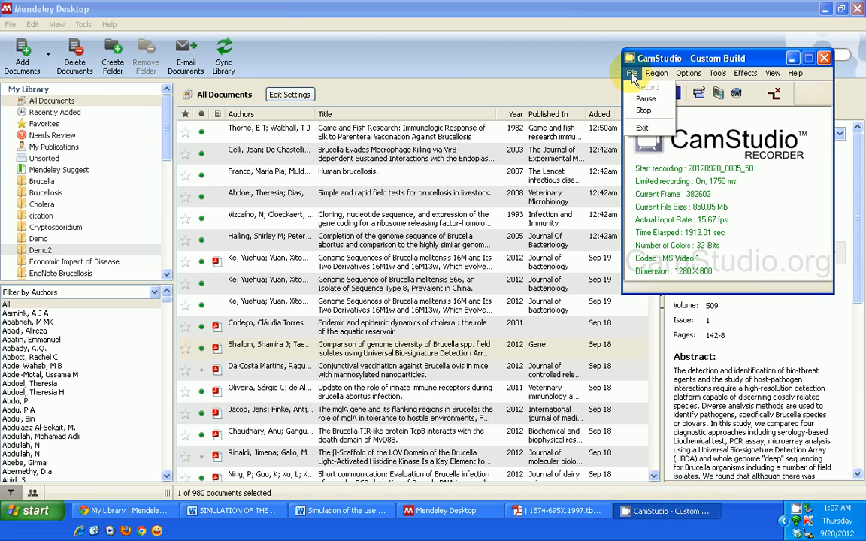